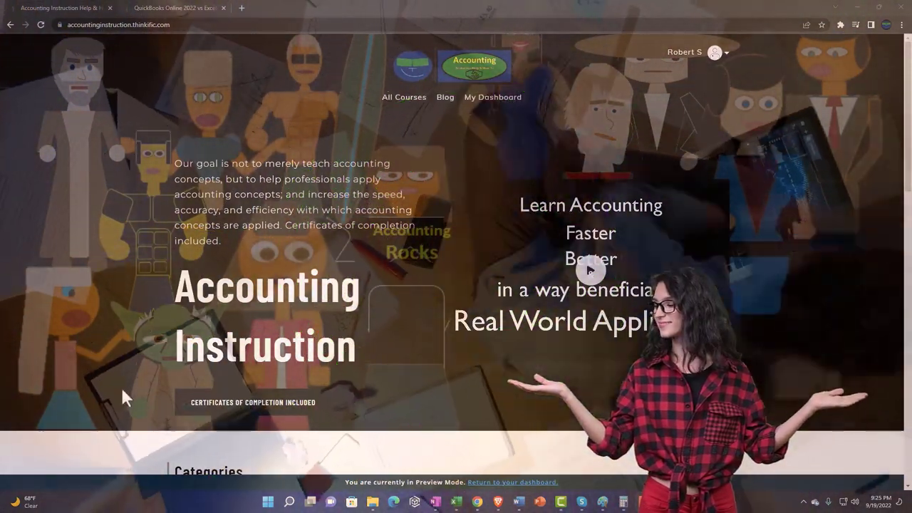
# Step: Scroll through the Thinkific course categories and switch to the 'QuickBooks Online 2022 vs Excel' browser tab
pyautogui.scroll(-5, 124, 389)
pyautogui.scroll(-2, 125, 387)
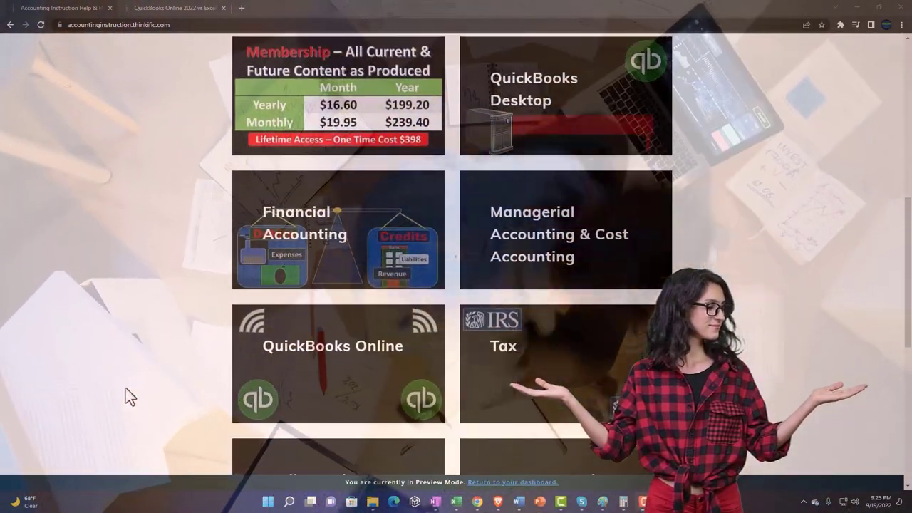
pyautogui.scroll(-2, 125, 388)
pyautogui.scroll(-5, 125, 396)
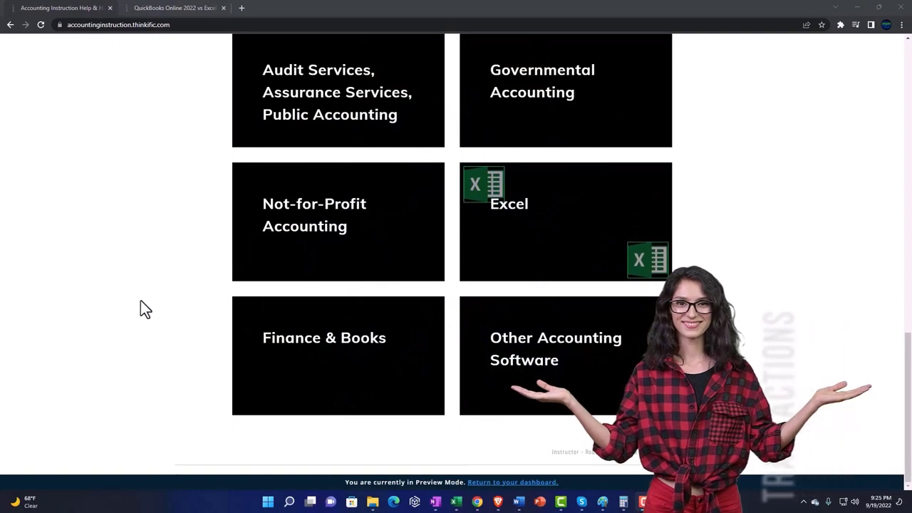
pyautogui.click(165, 16)
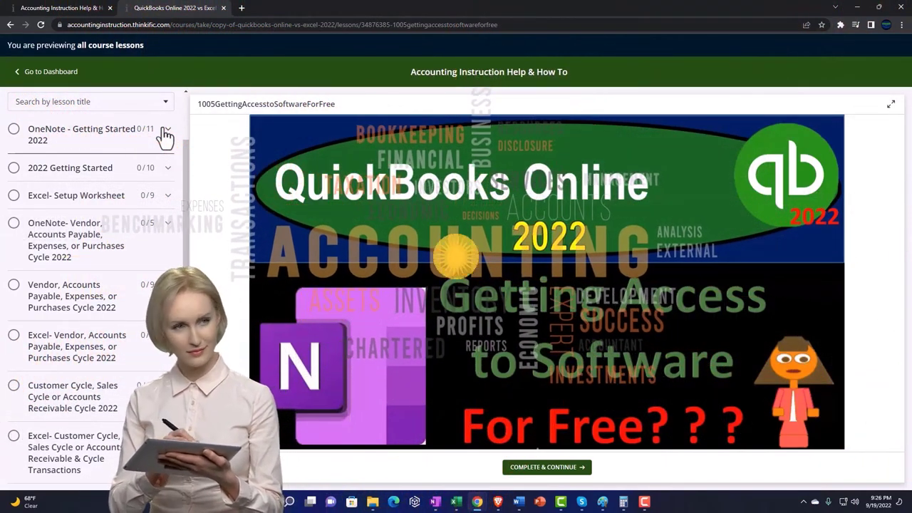
# Step: Expand the 'OneNote - Getting Started 2022' section in the lesson sidebar
pyautogui.click(164, 131)
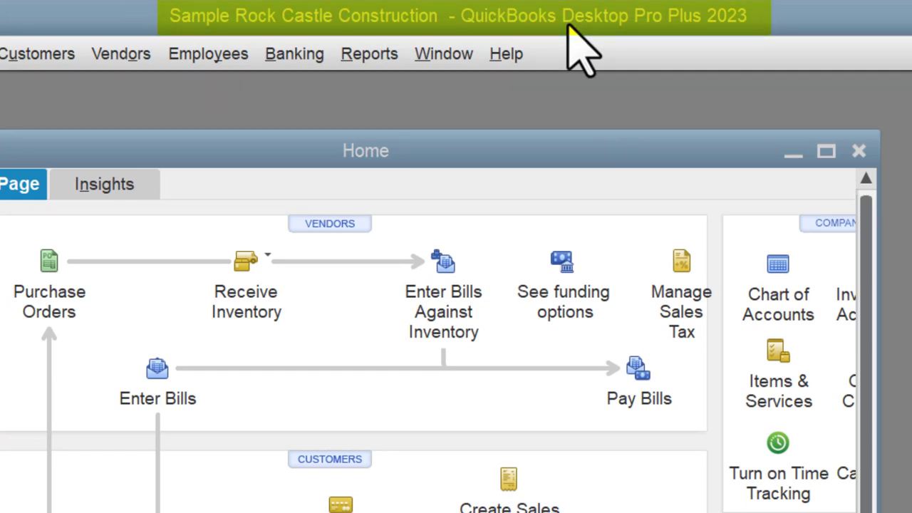
# Step: Maximize the Home window and turn on View > Open Window List
pyautogui.click(824, 152)
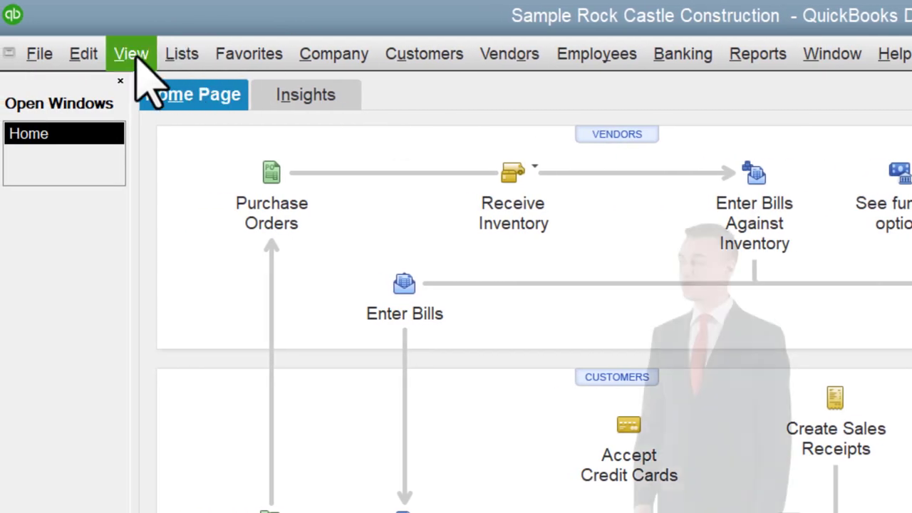
pyautogui.click(133, 54)
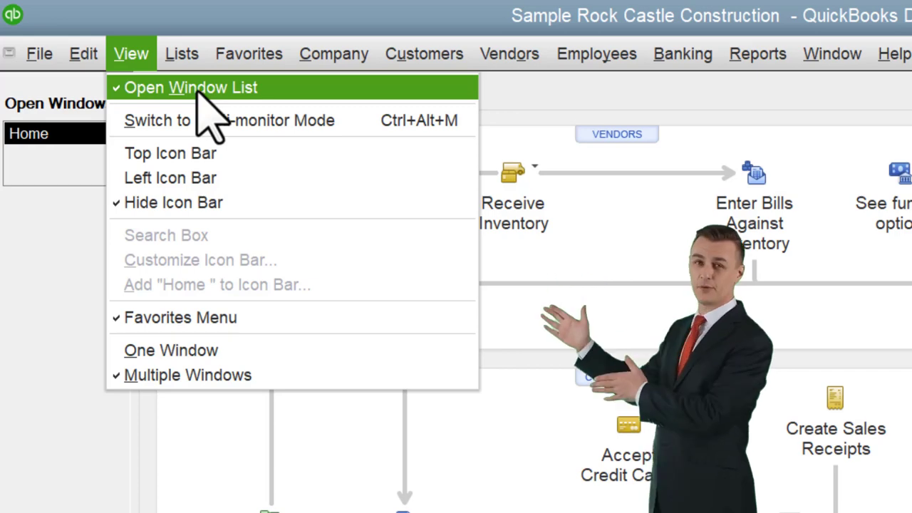
pyautogui.click(60, 235)
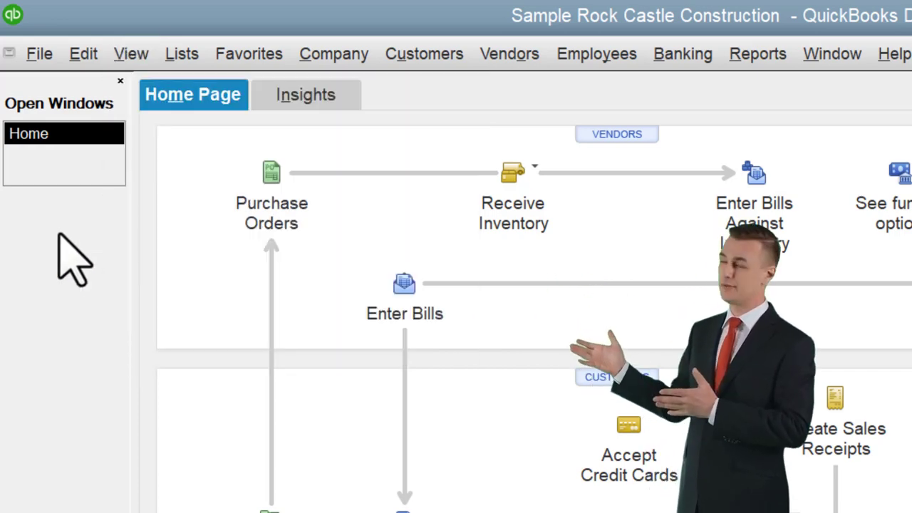
# Step: Open the Profit & Loss Standard report dated 01/01/2024 to 12/31/2024
pyautogui.click(738, 55)
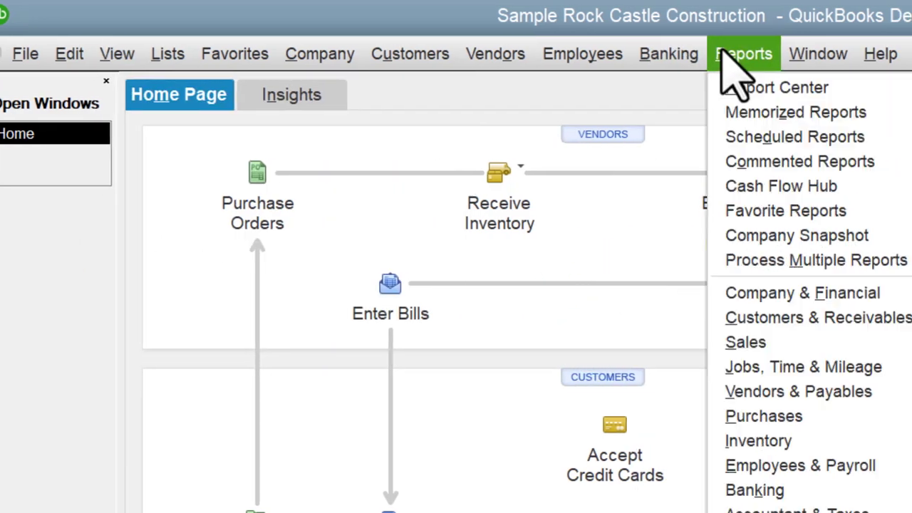
pyautogui.moveTo(771, 294)
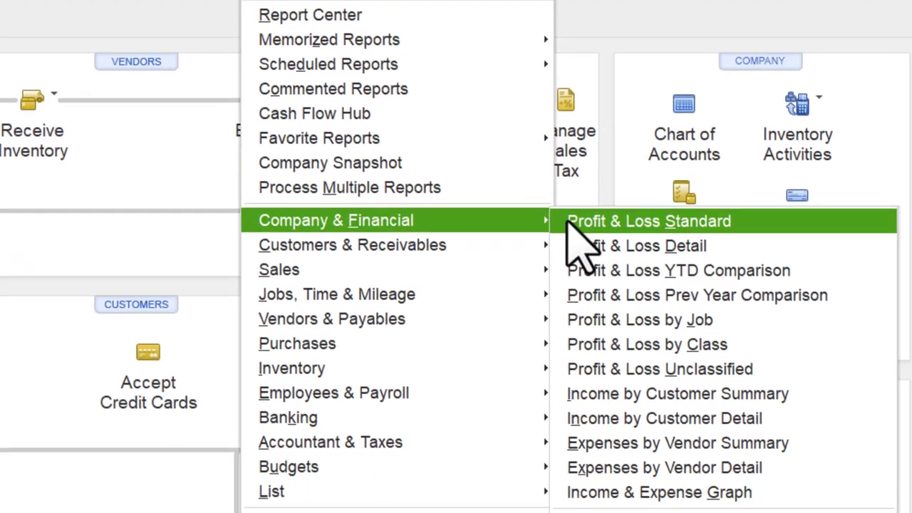
pyautogui.click(654, 293)
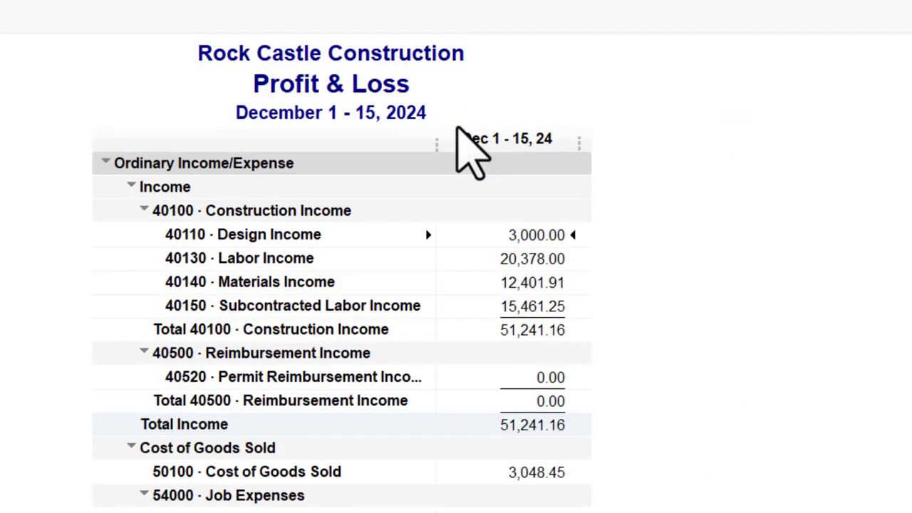
pyautogui.write('01/01/2024')
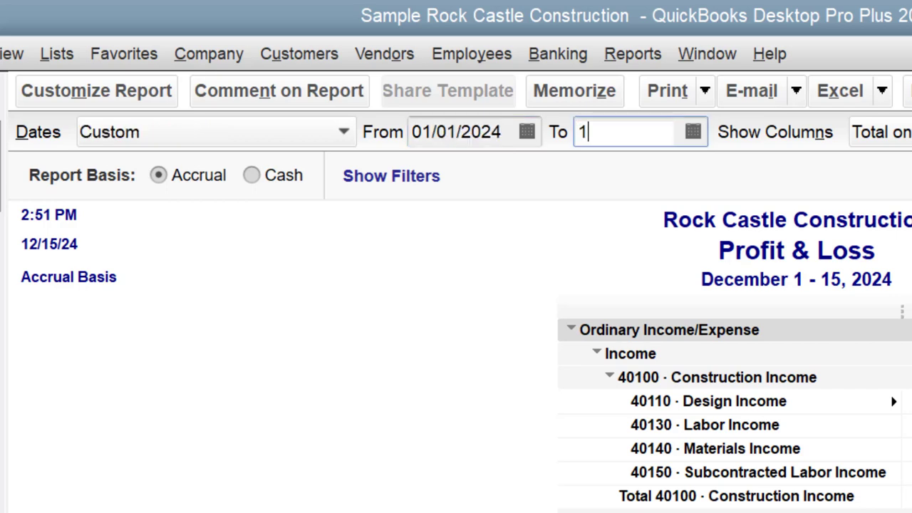
pyautogui.write('13')
pyautogui.press('BackSpace')
pyautogui.write('23124')
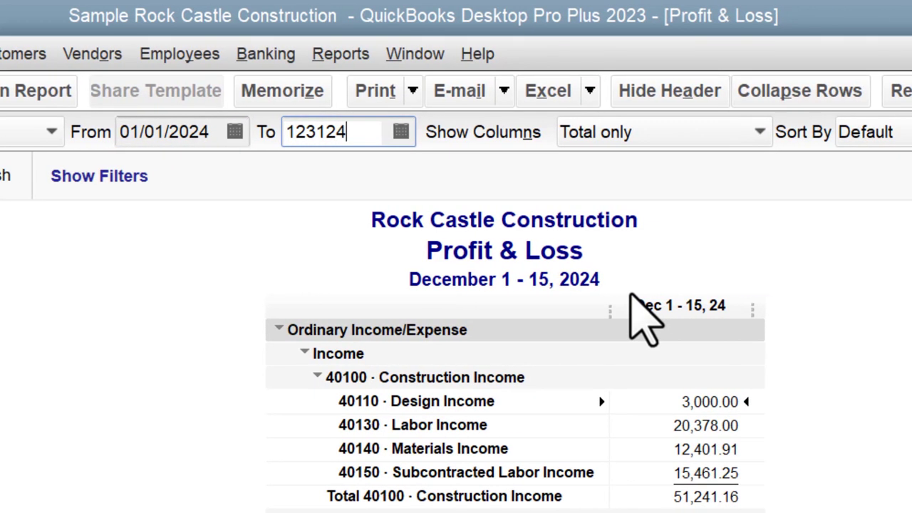
pyautogui.press('Tab')
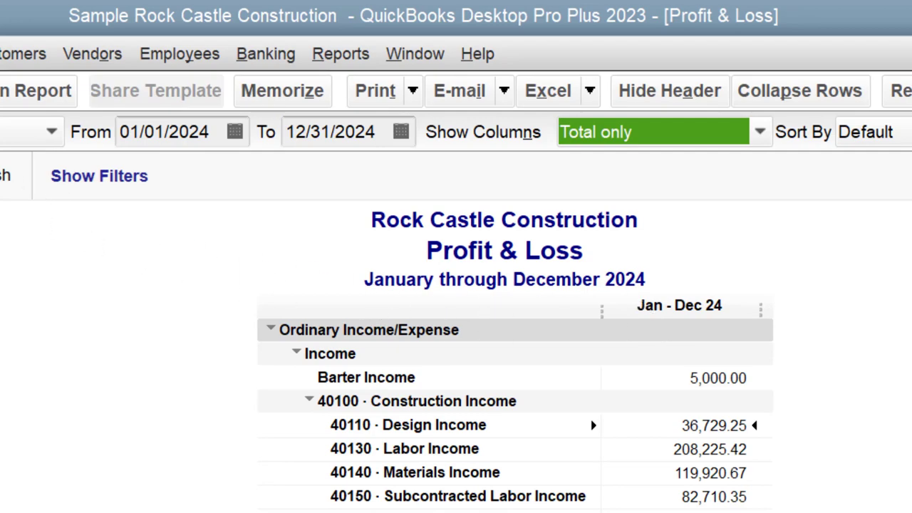
# Step: Change the report fonts to 12-point Arial Bold
pyautogui.click(265, 102)
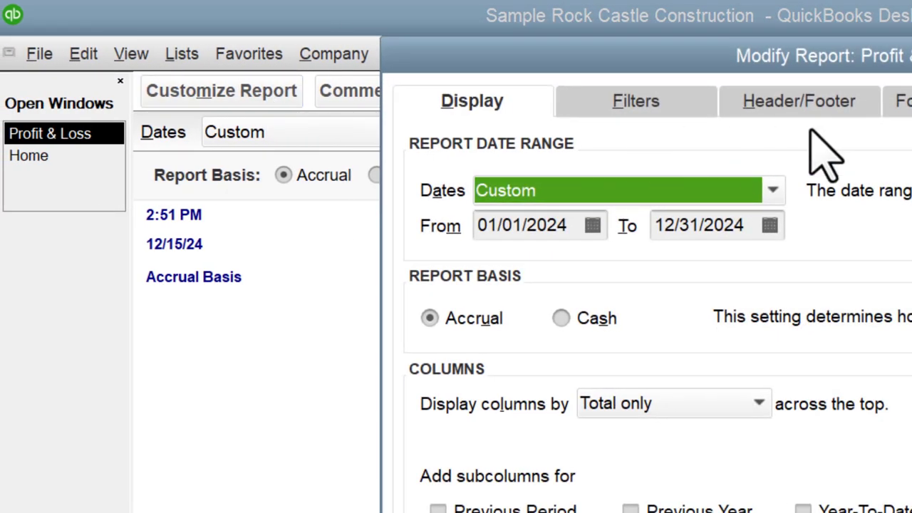
pyautogui.click(898, 101)
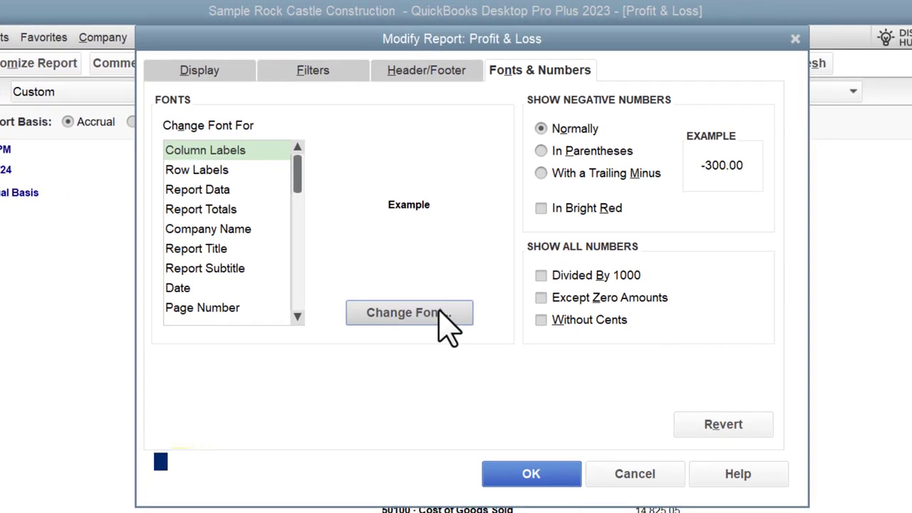
pyautogui.click(775, 447)
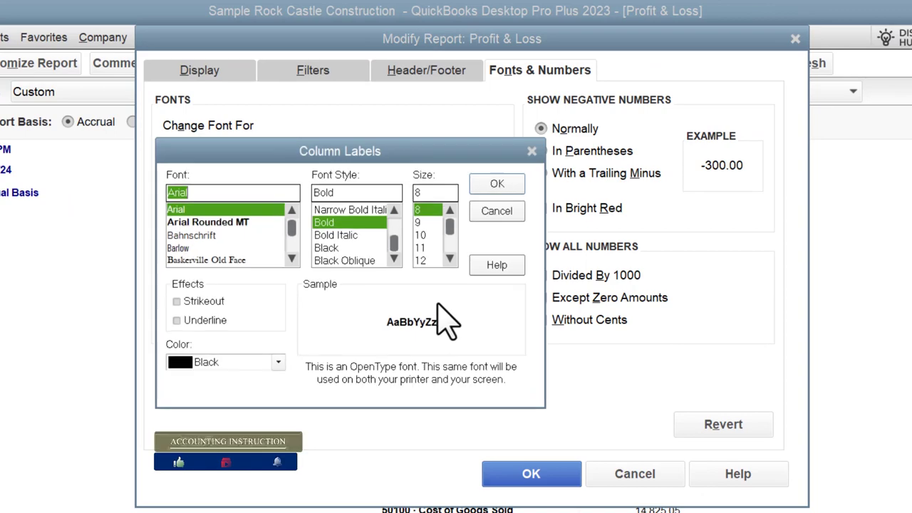
pyautogui.click(497, 185)
pyautogui.click(499, 456)
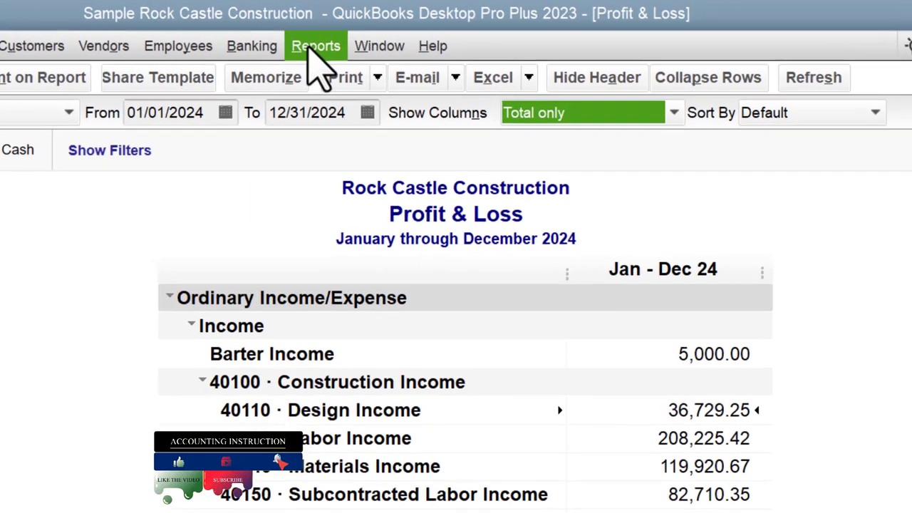
# Step: Open the Balance Sheet Standard report for This Fiscal Year
pyautogui.click(367, 43)
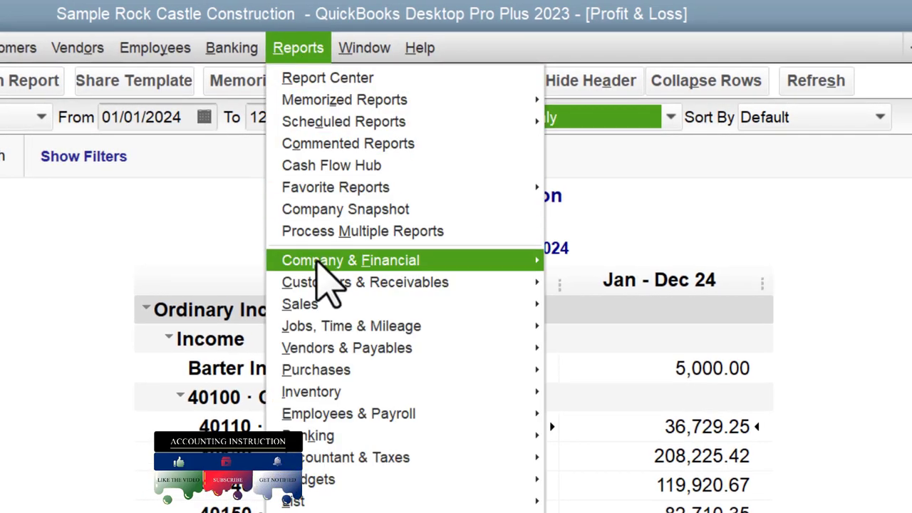
pyautogui.moveTo(318, 260)
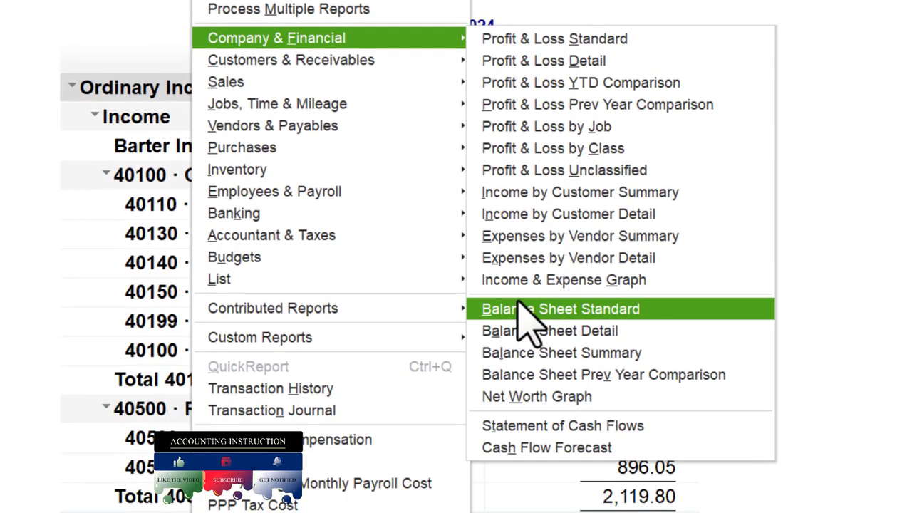
pyautogui.click(563, 506)
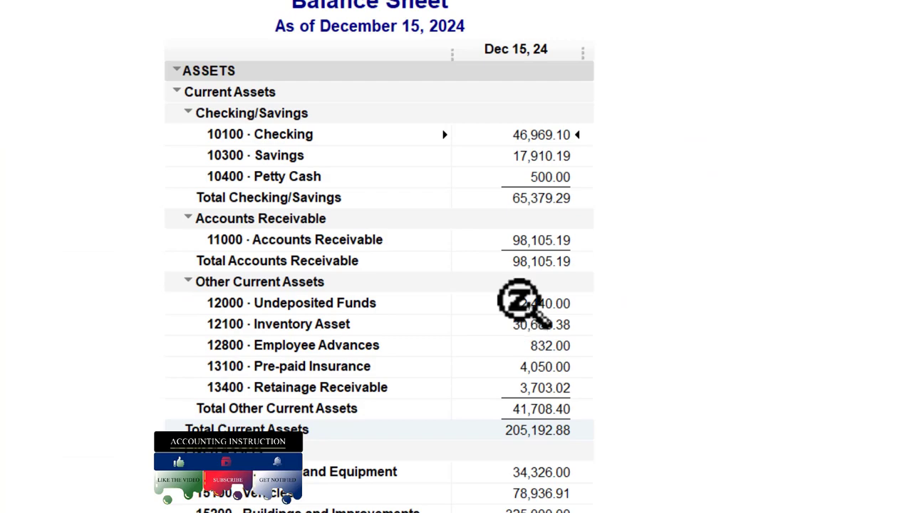
pyautogui.click(423, 118)
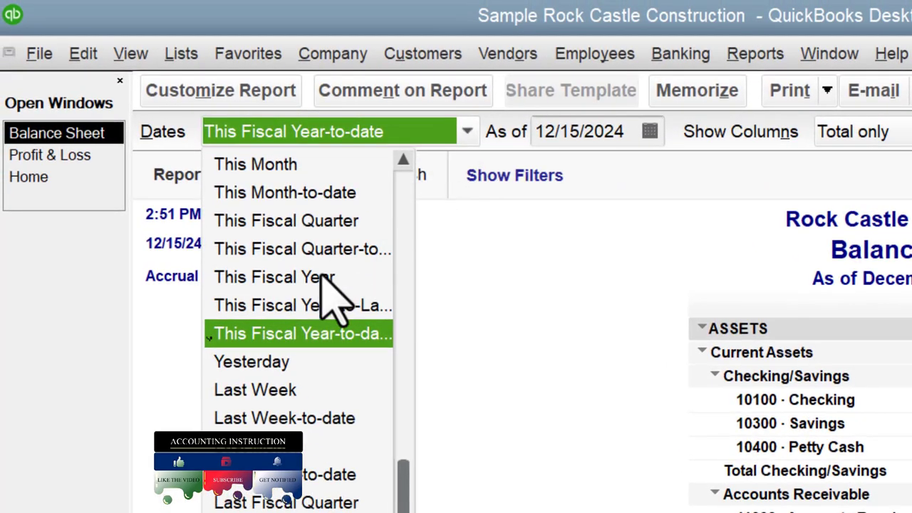
pyautogui.click(295, 277)
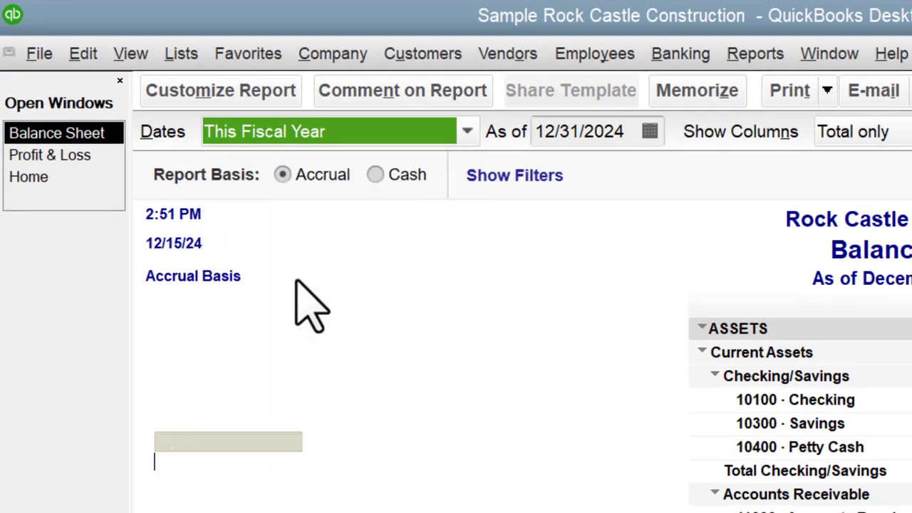
# Step: Apply 12-point Arial Bold to all Balance Sheet fonts
pyautogui.click(241, 89)
pyautogui.click(694, 97)
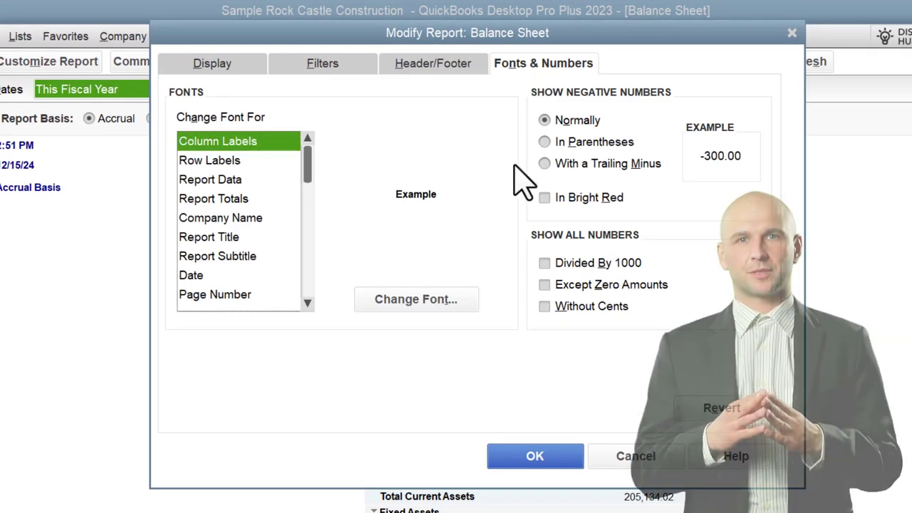
pyautogui.click(447, 298)
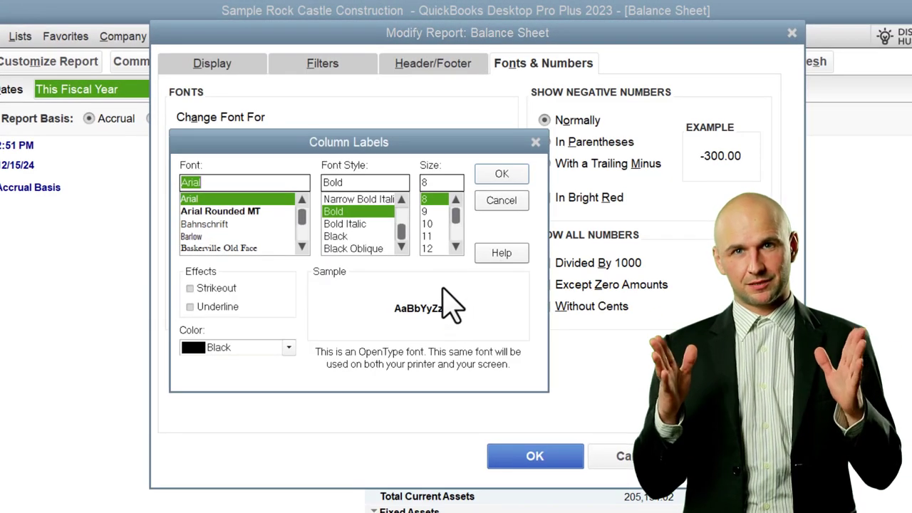
pyautogui.click(500, 175)
pyautogui.click(422, 201)
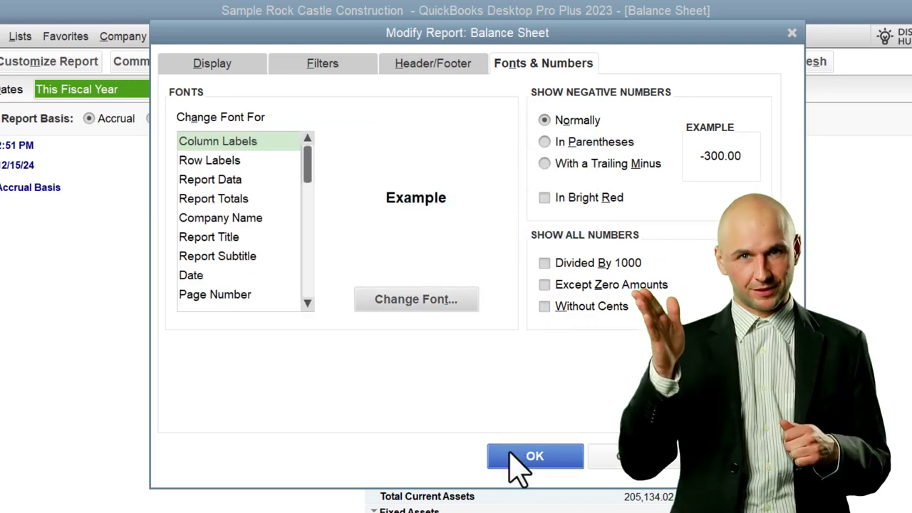
pyautogui.click(516, 456)
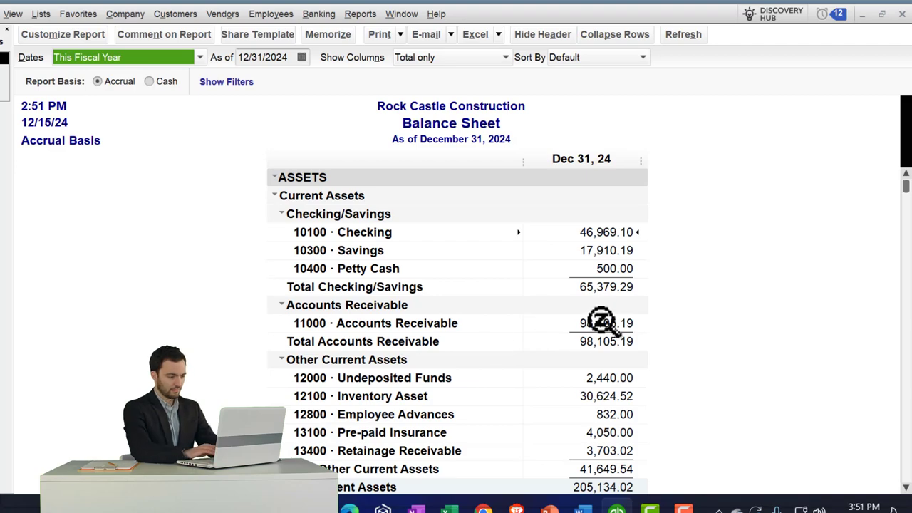
pyautogui.scroll(-2, 602, 350)
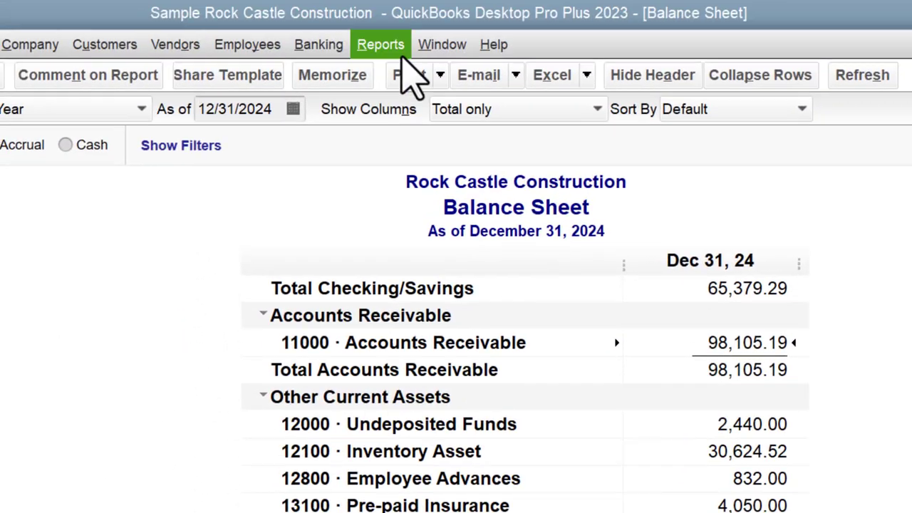
# Step: Open the Accounts Receivable Graph, then return to the Customers & Receivables report list
pyautogui.click(384, 46)
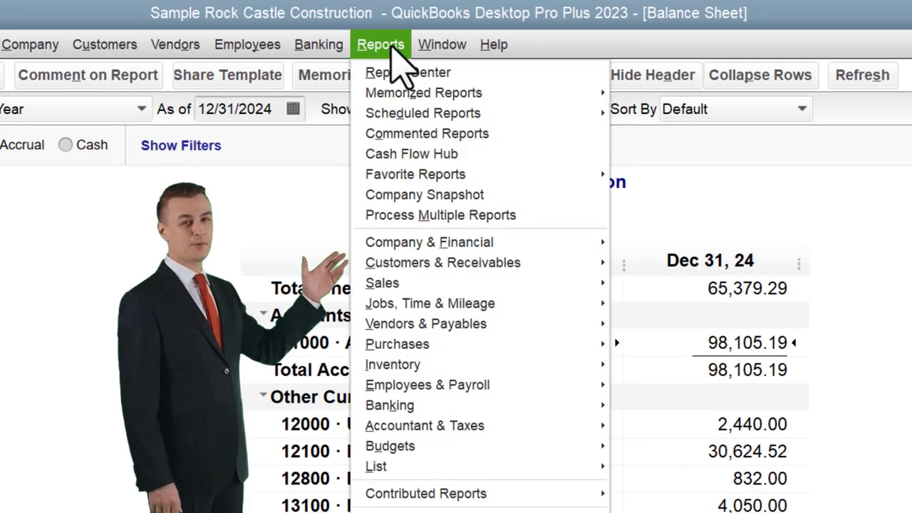
pyautogui.moveTo(427, 271)
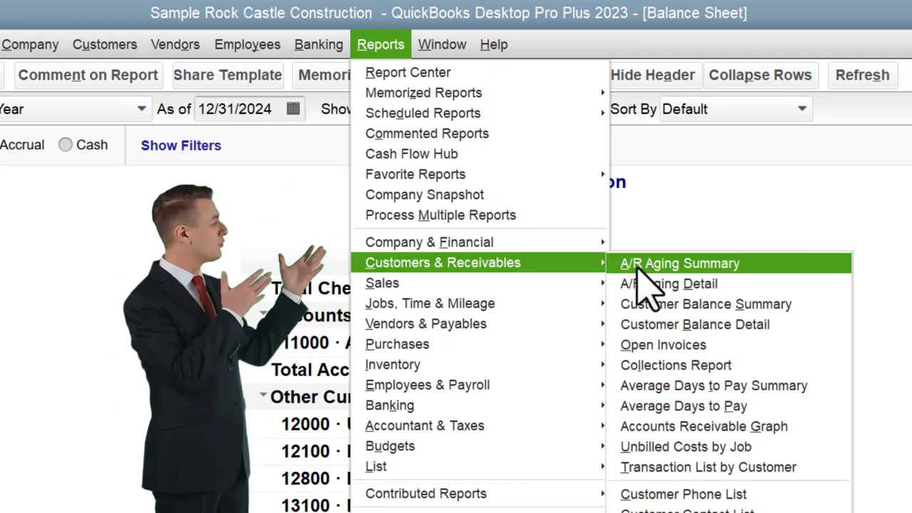
pyautogui.click(682, 428)
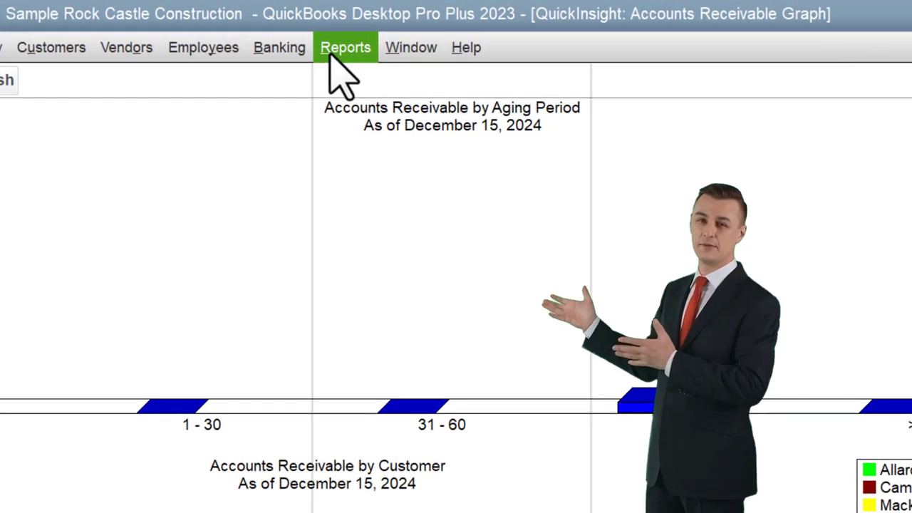
pyautogui.click(389, 30)
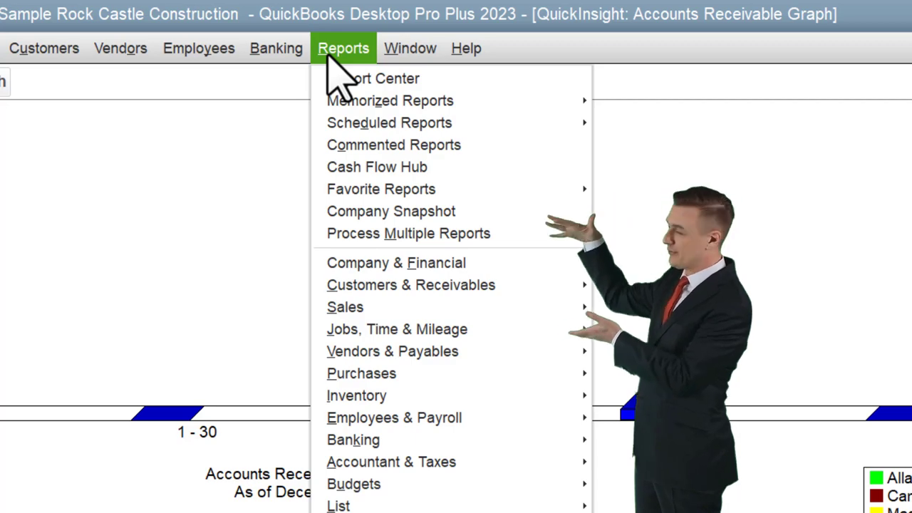
pyautogui.moveTo(495, 285)
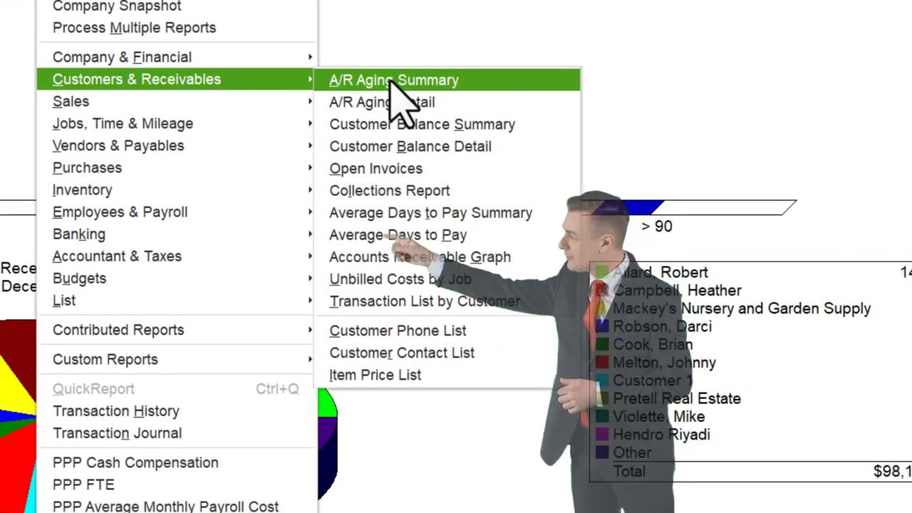
# Step: Check the Customer Balance Summary's 98,105.19 total against the Balance Sheet and A/R graph windows
pyautogui.click(529, 130)
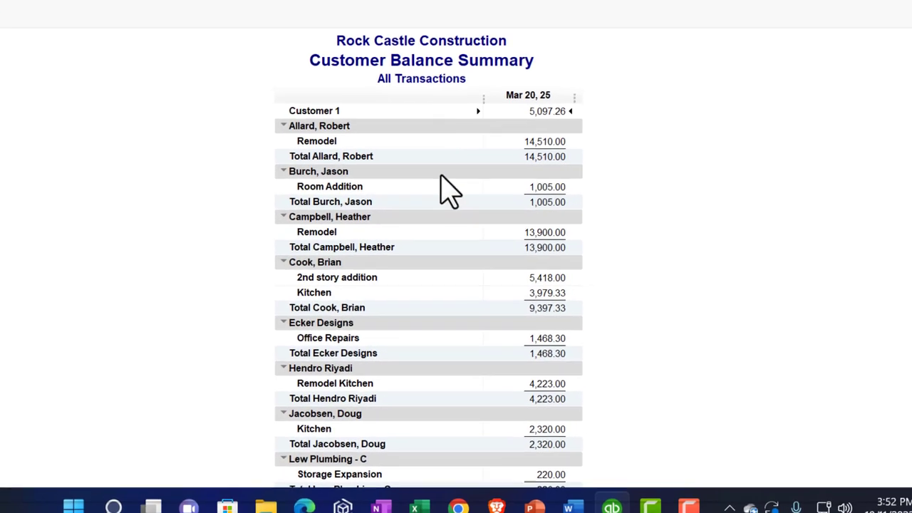
pyautogui.scroll(-8, 436, 178)
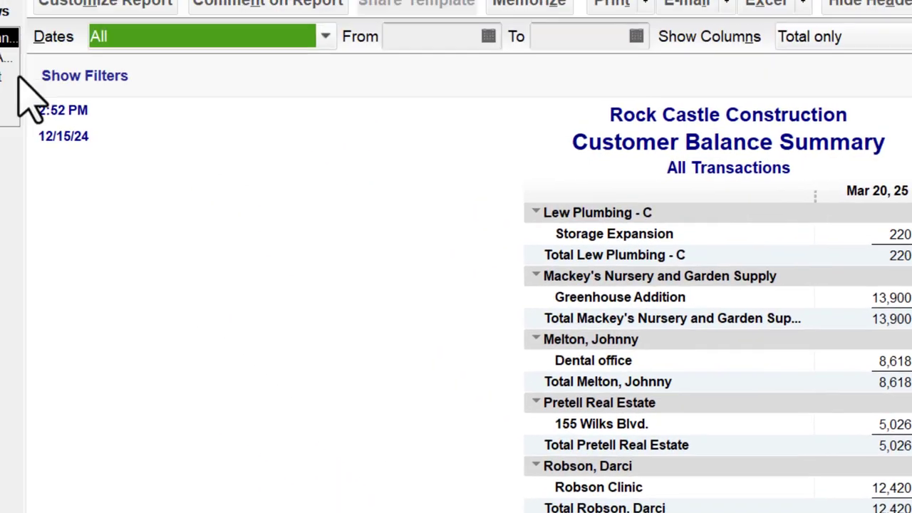
pyautogui.click(93, 158)
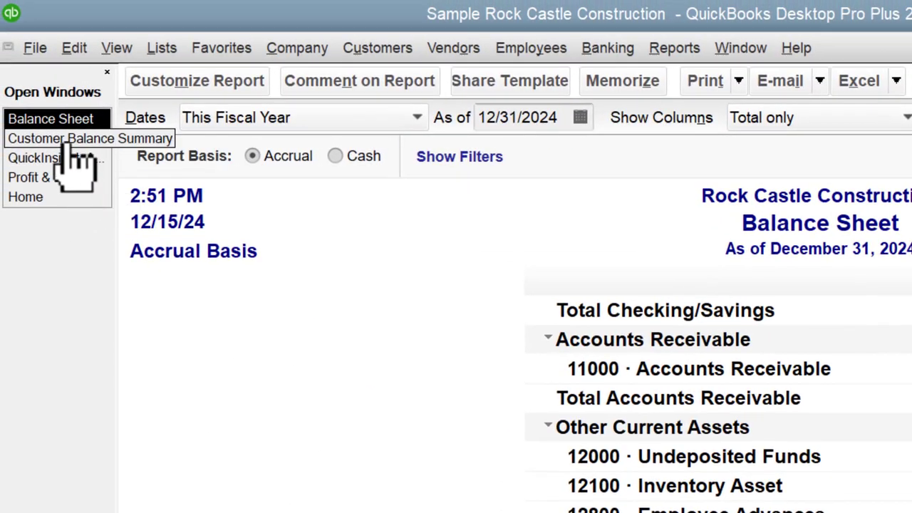
pyautogui.click(70, 142)
pyautogui.click(28, 158)
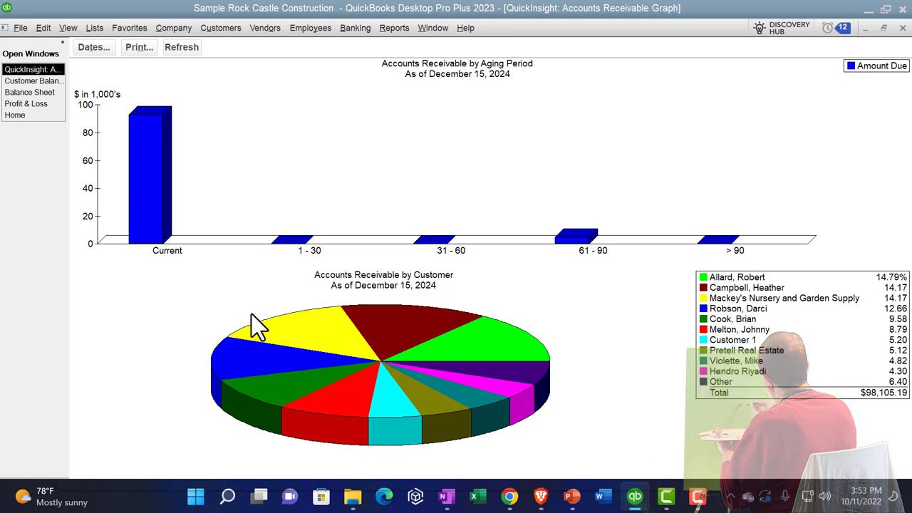
pyautogui.click(32, 84)
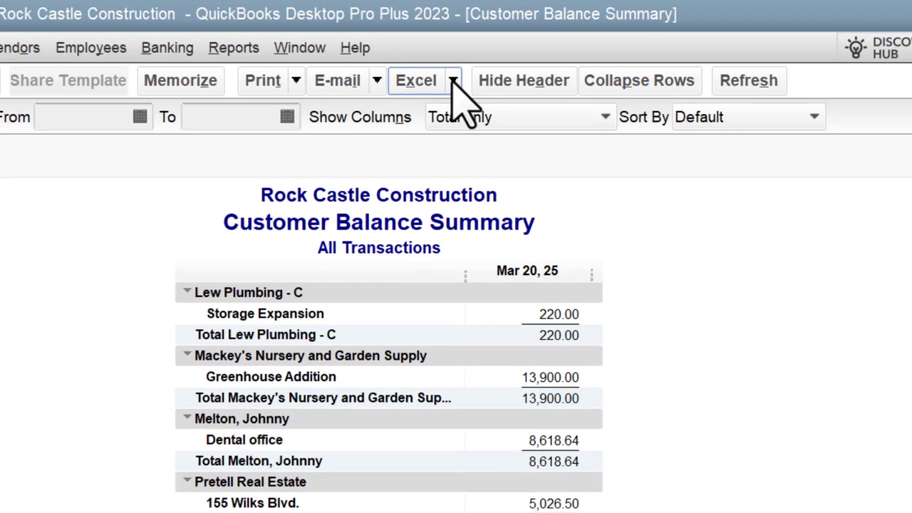
# Step: Send the report to Excel as a new worksheet in the existing 'Month End Reports' workbook
pyautogui.click(452, 81)
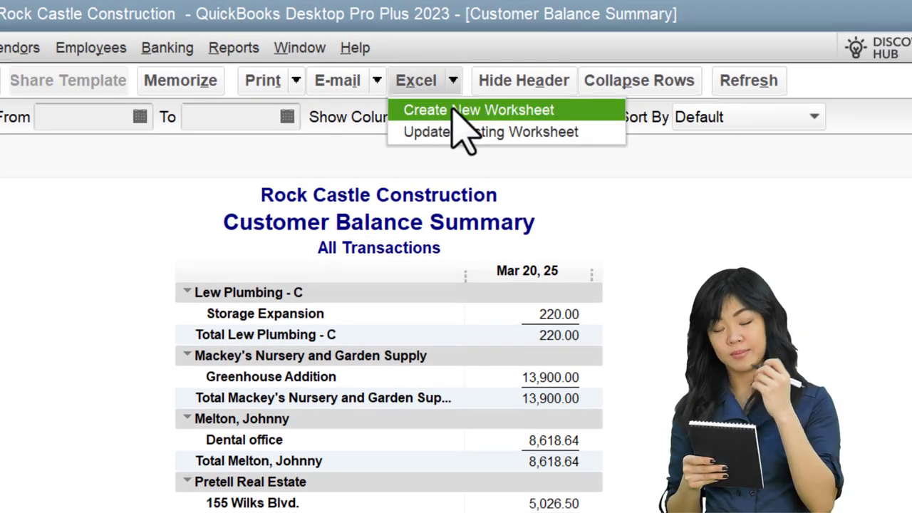
pyautogui.click(556, 111)
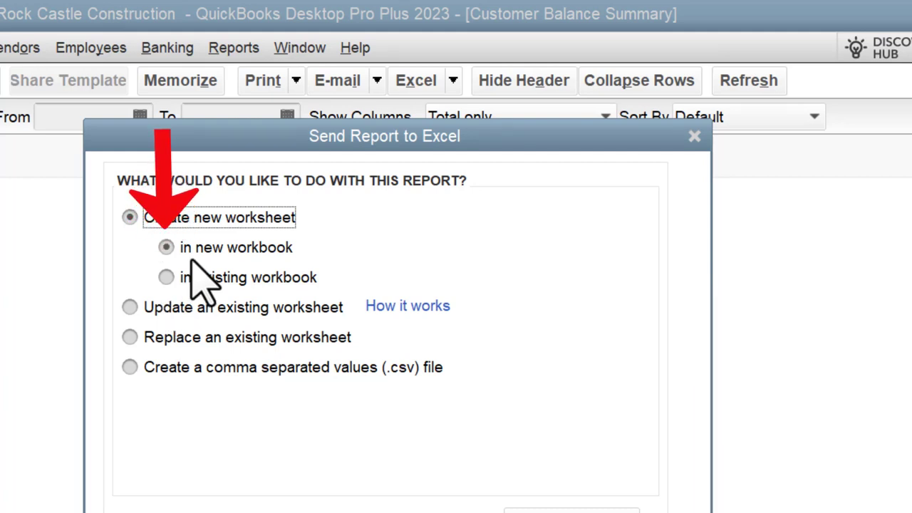
pyautogui.click(166, 277)
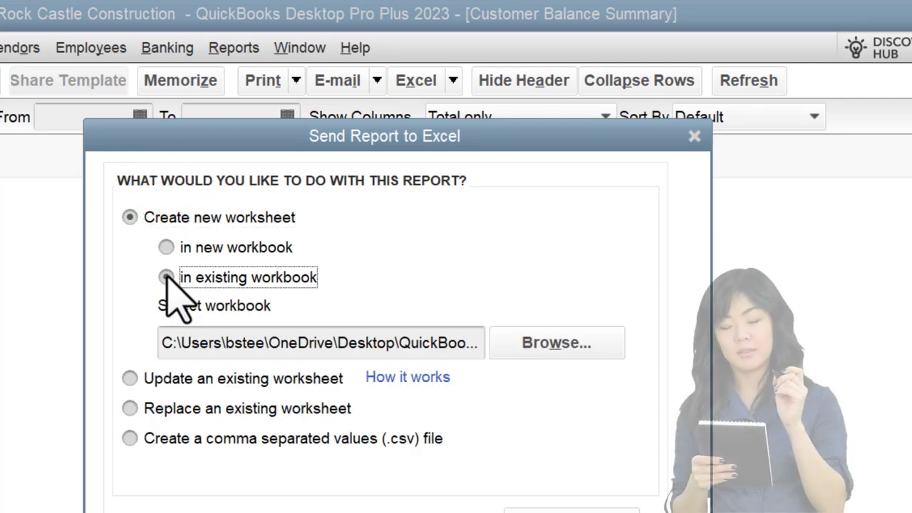
pyautogui.click(558, 349)
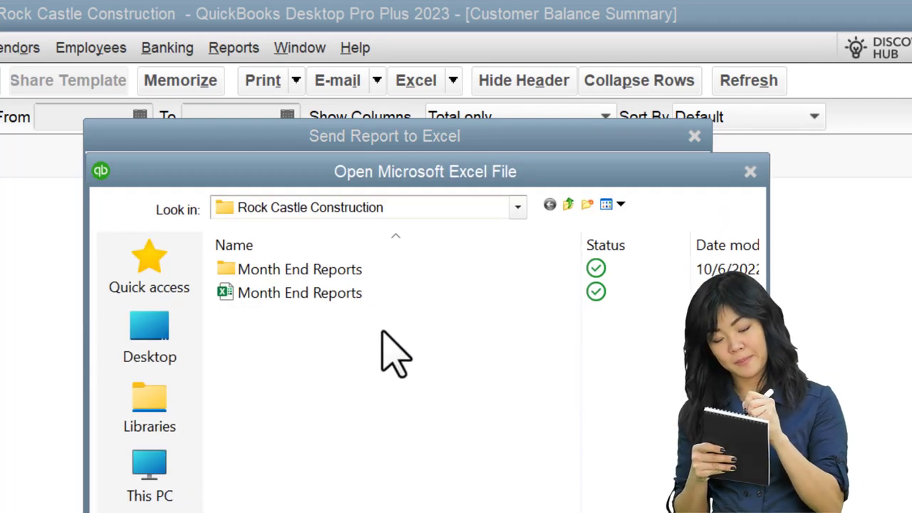
pyautogui.doubleClick(272, 298)
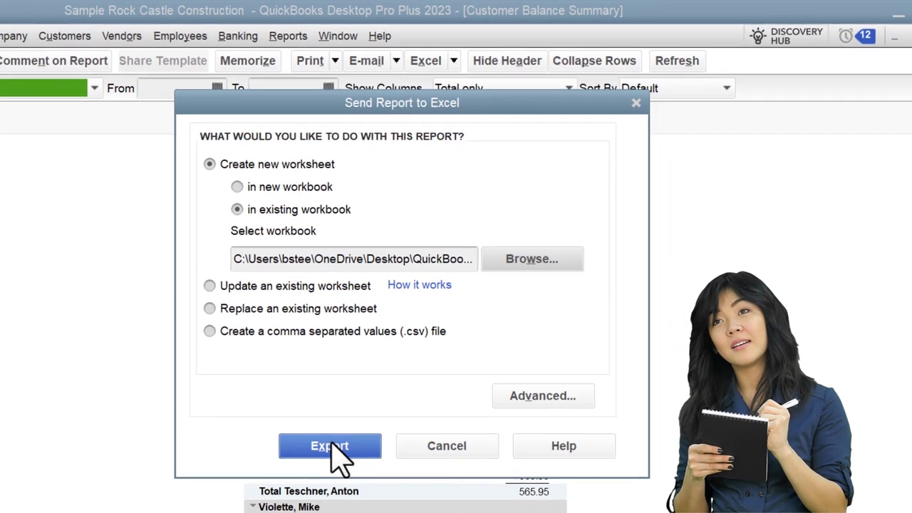
pyautogui.click(328, 448)
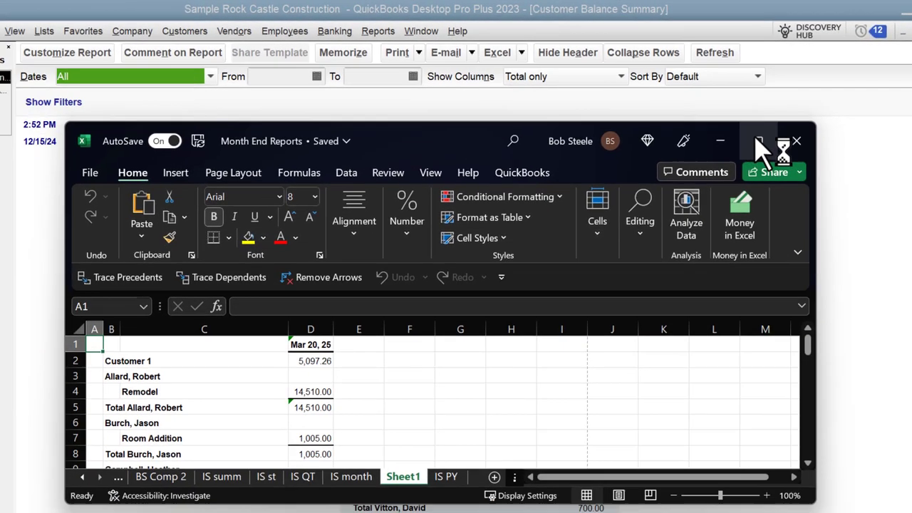
# Step: Maximize Excel, move Sheet1 to the last tab after IS PY, and open Windows Settings
pyautogui.click(729, 154)
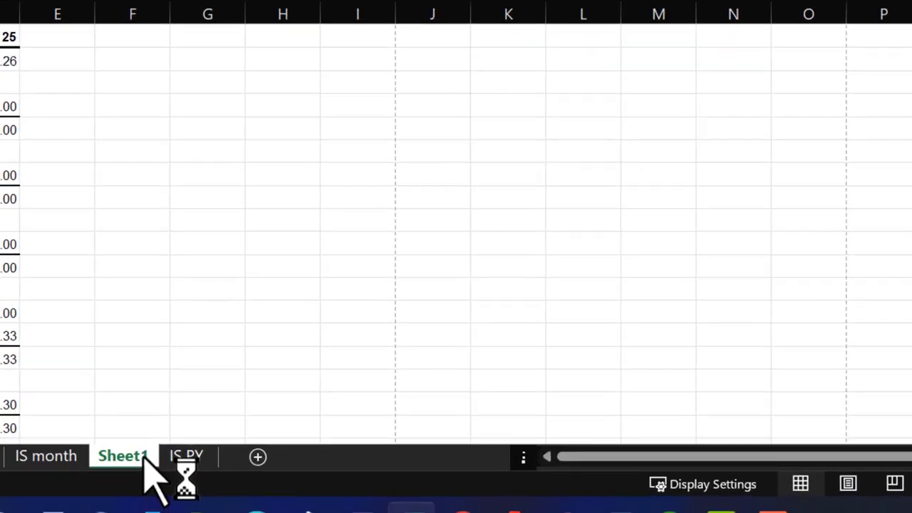
pyautogui.moveTo(151, 462); pyautogui.dragTo(226, 462)
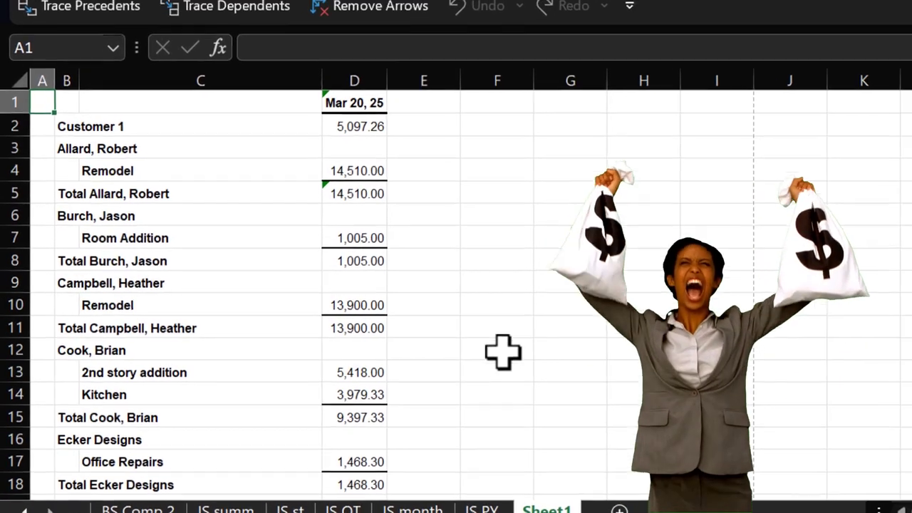
pyautogui.click(230, 496)
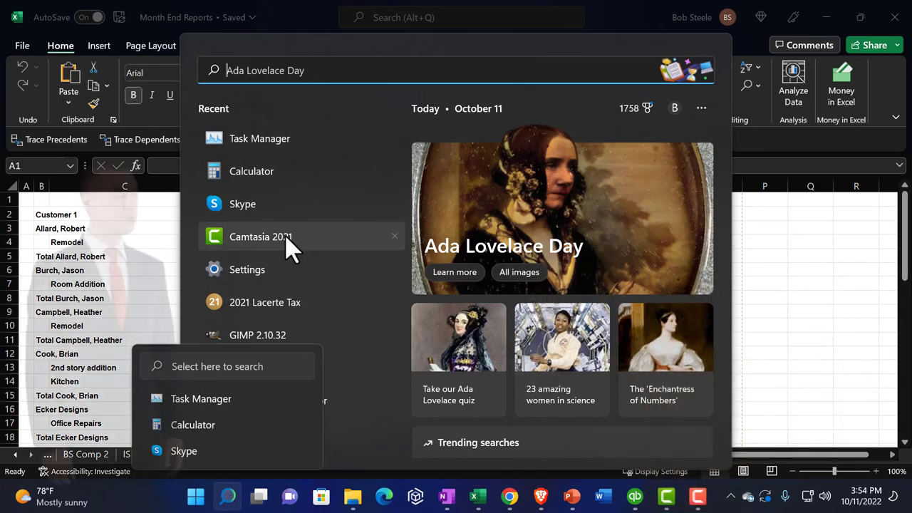
pyautogui.click(273, 276)
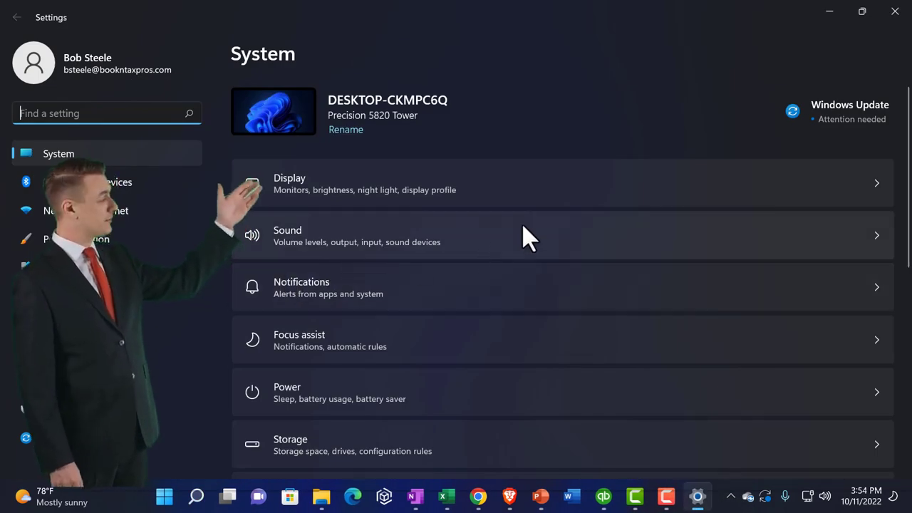
# Step: Set the System > Display scale to 100% (Recommended), then minimize Settings
pyautogui.click(565, 193)
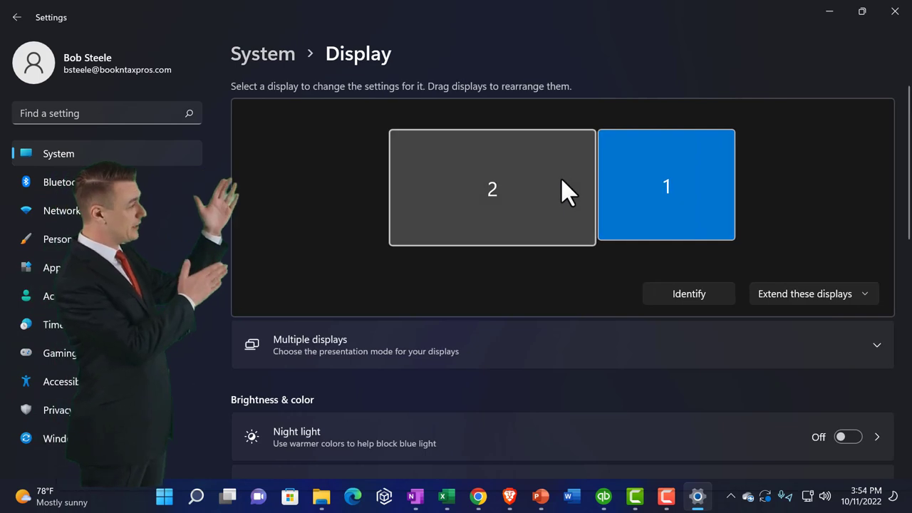
pyautogui.click(561, 178)
pyautogui.scroll(-3, 547, 189)
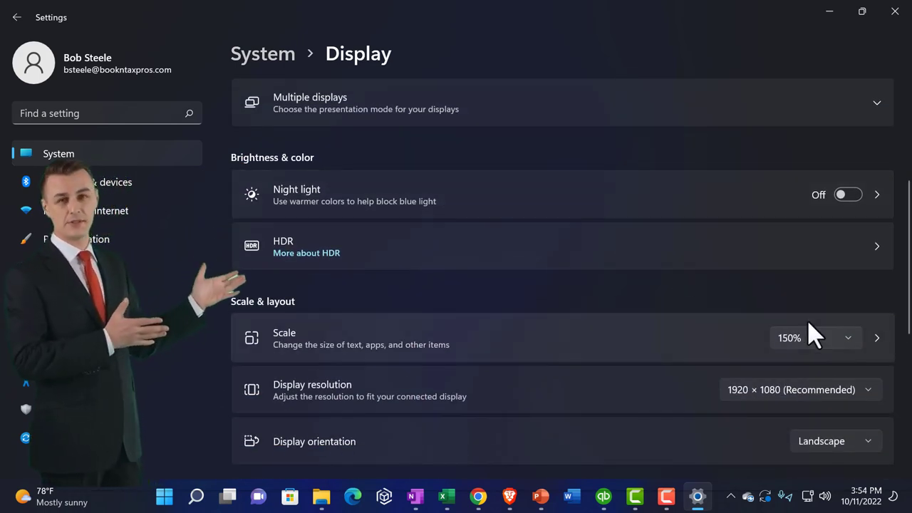
pyautogui.click(838, 337)
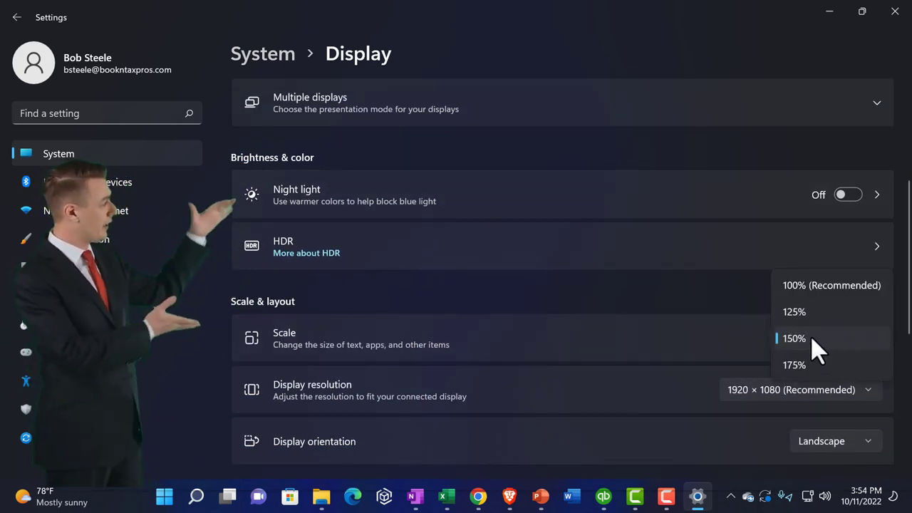
pyautogui.click(790, 284)
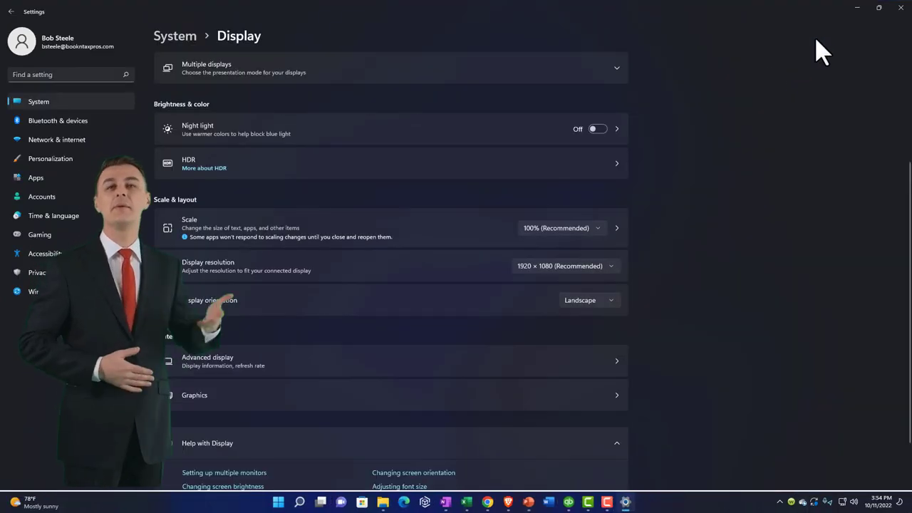
pyautogui.click(857, 7)
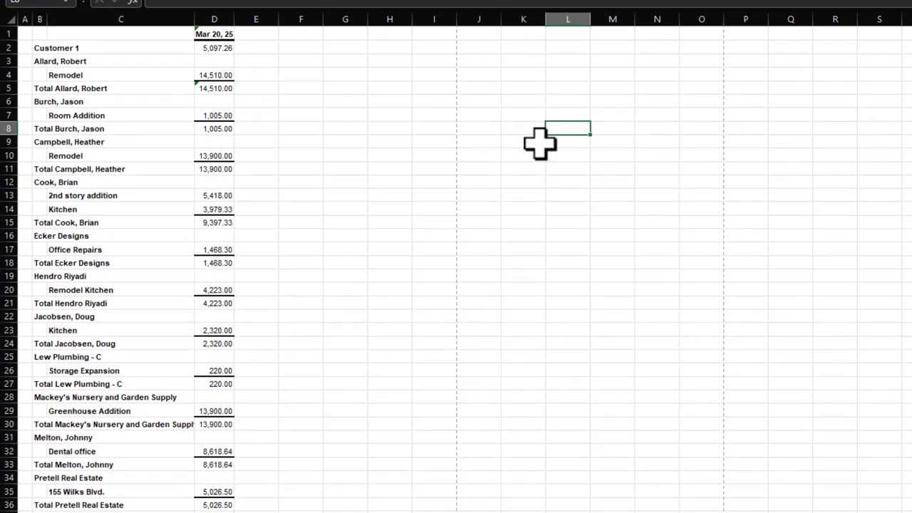
# Step: Select cell H15 on Sheet1 and scroll back up to the top of the sheet
pyautogui.click(336, 236)
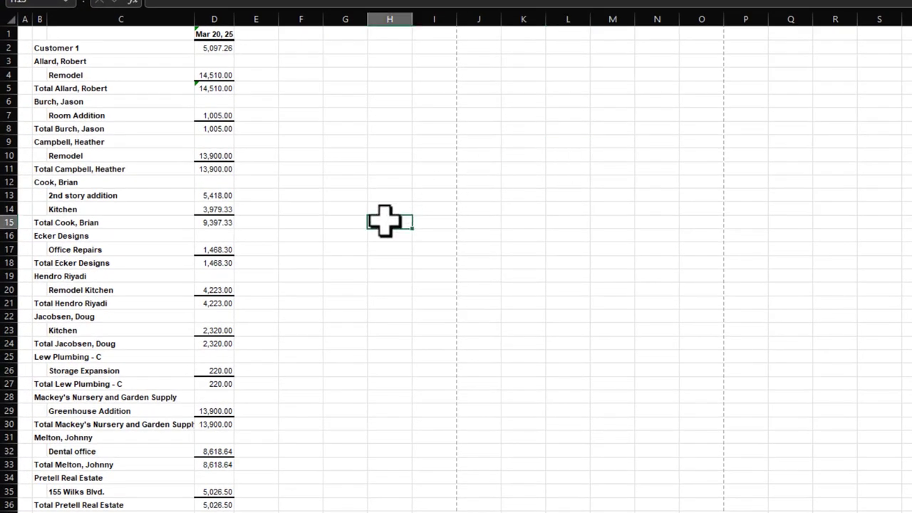
pyautogui.keyDown('ctrl'); pyautogui.scroll(6, 347, 261); pyautogui.keyUp('ctrl')
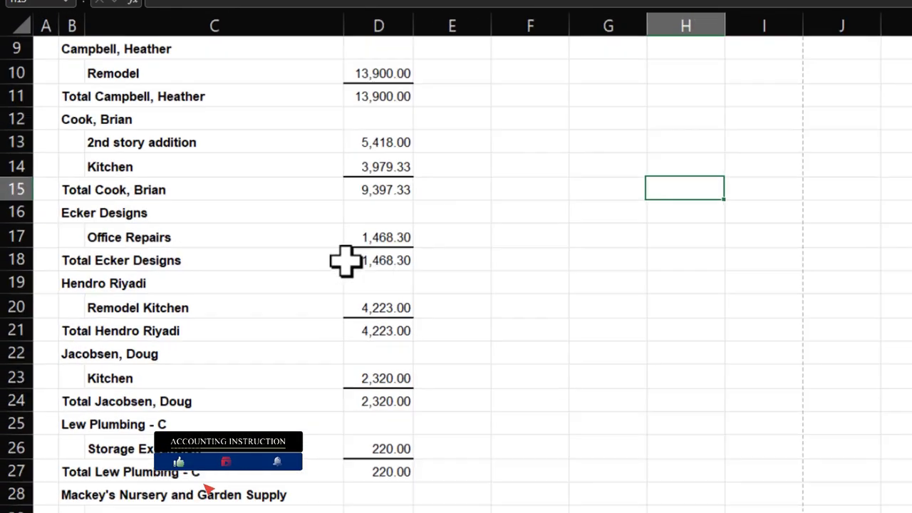
pyautogui.scroll(3, 299, 270)
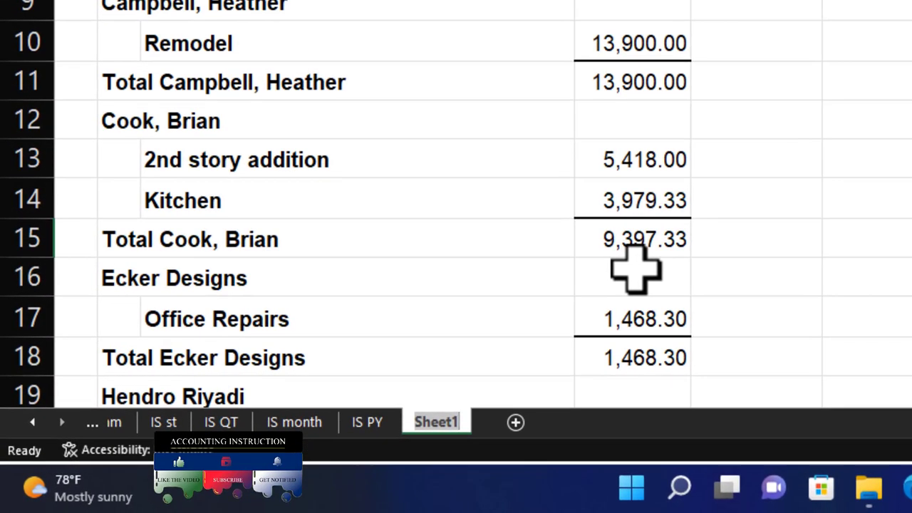
# Step: Enter 'AR Data' as the new name for the Sheet1 tab
pyautogui.write('AR')
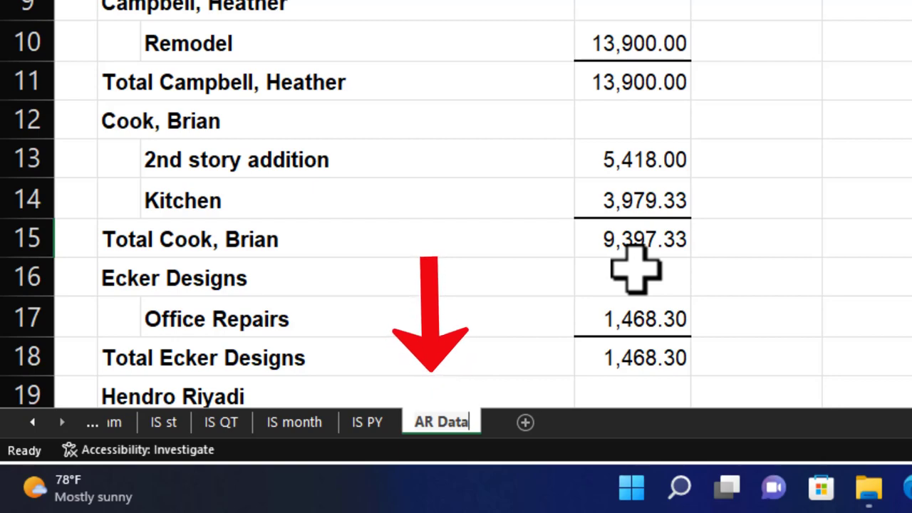
pyautogui.write('Data')
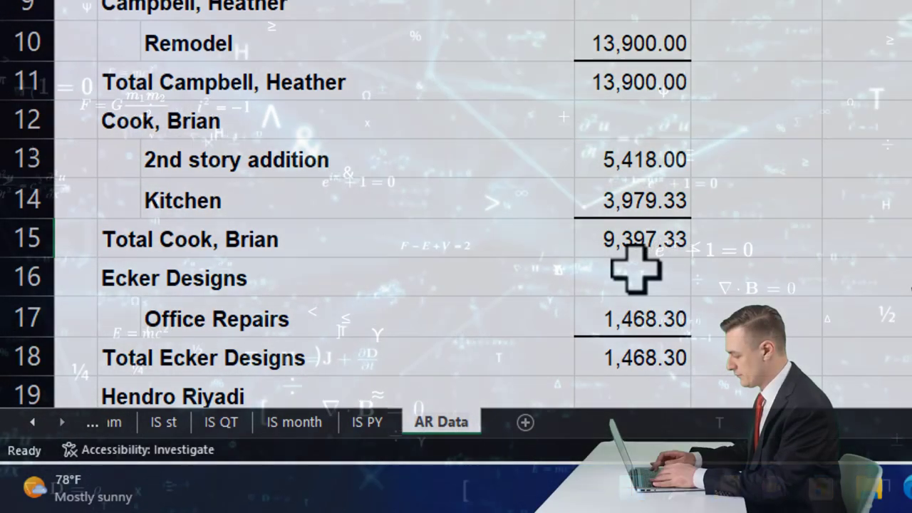
pyautogui.press('Return')
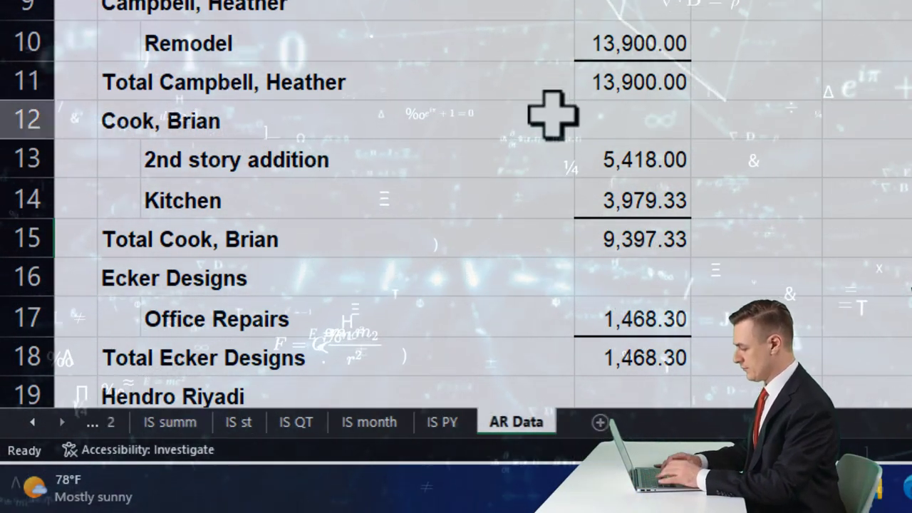
pyautogui.click(551, 117)
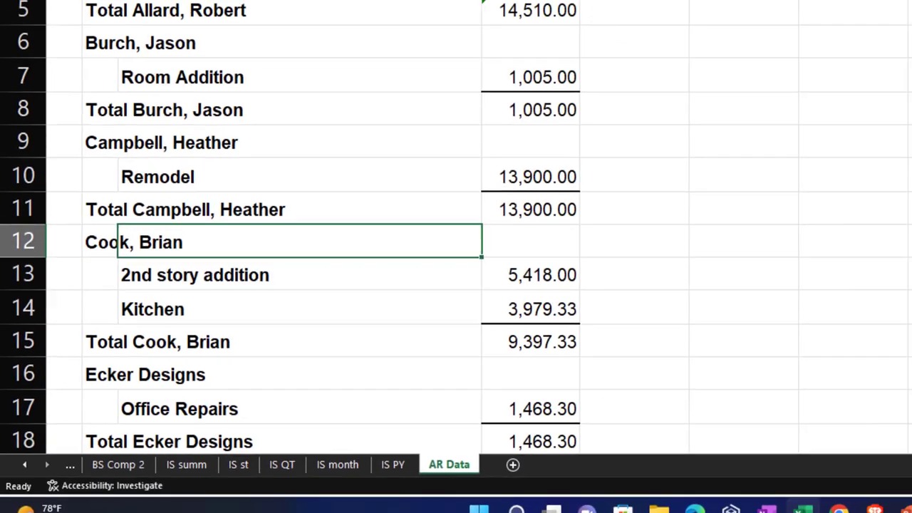
pyautogui.scroll(1, 615, 224)
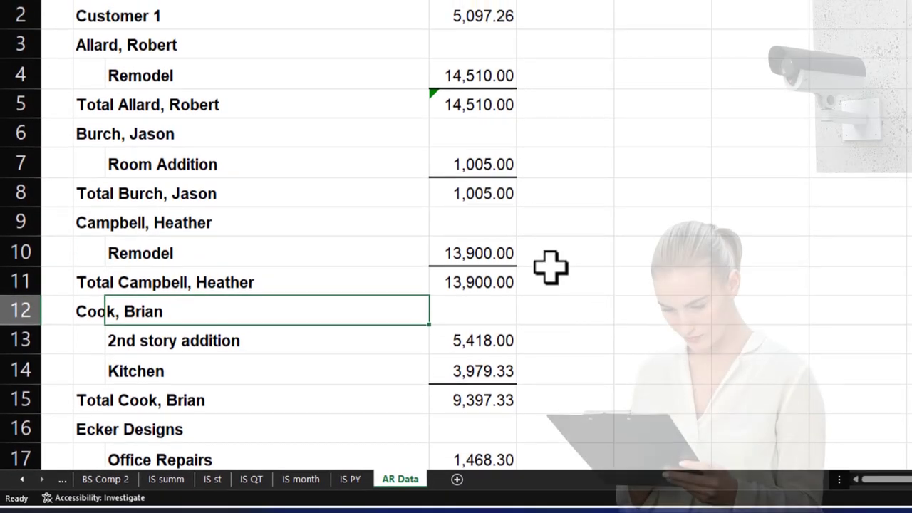
pyautogui.click(531, 142)
pyautogui.scroll(2, 398, 266)
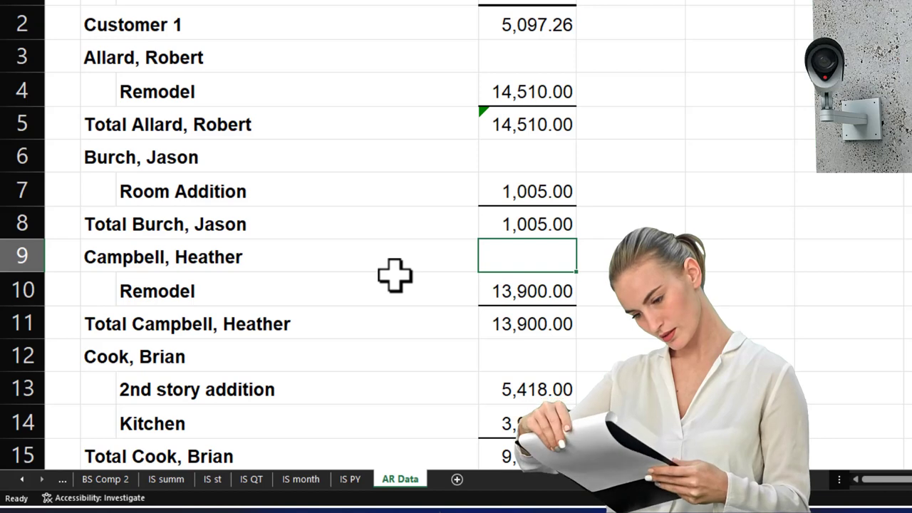
pyautogui.click(368, 222)
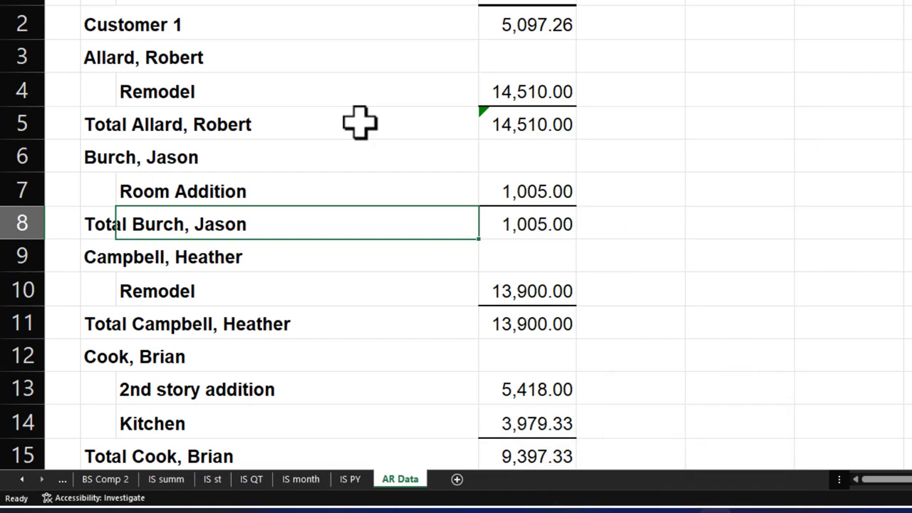
pyautogui.scroll(-18, 360, 123)
pyautogui.scroll(5, 358, 134)
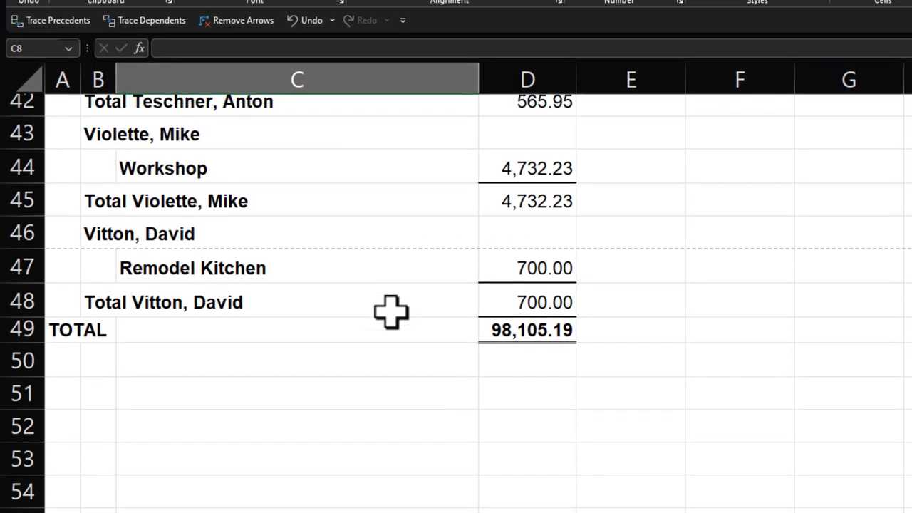
pyautogui.scroll(14, 408, 324)
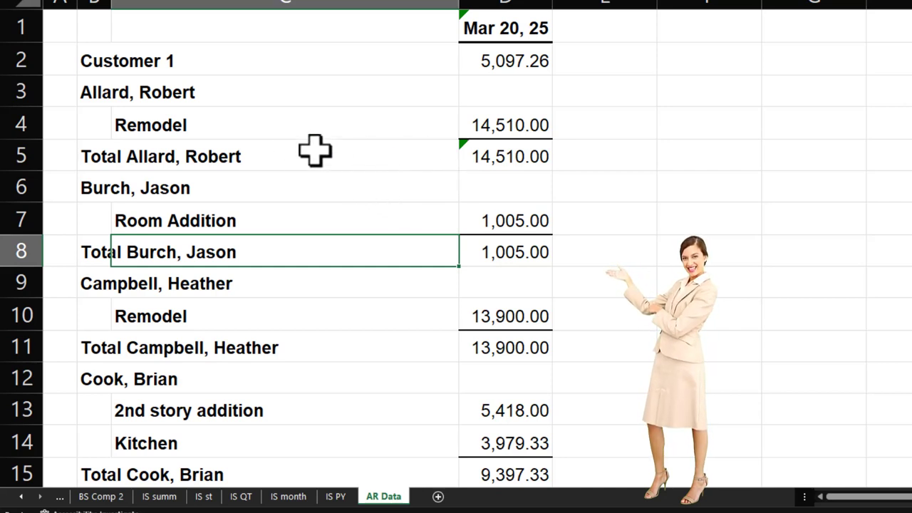
pyautogui.click(126, 89)
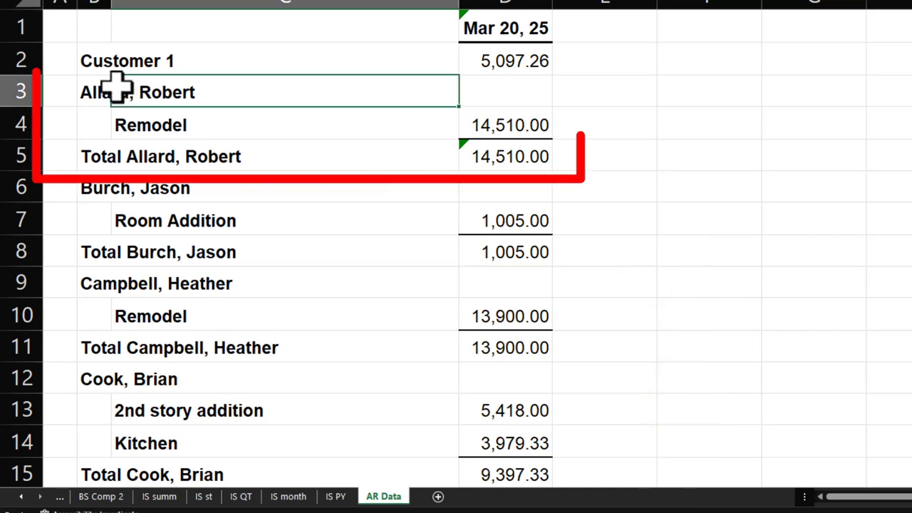
pyautogui.press('Left')
pyautogui.press('Down')
pyautogui.press('Right')
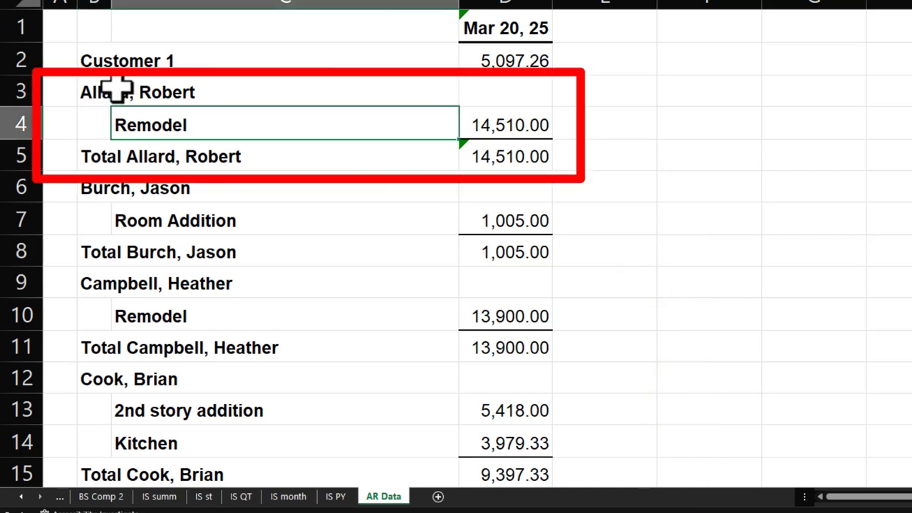
pyautogui.press('Down')
pyautogui.press('Left')
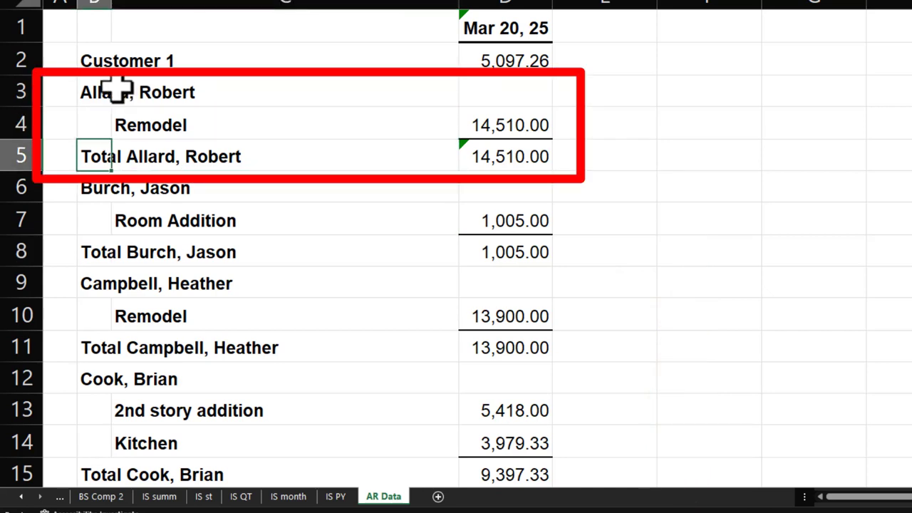
pyautogui.press('Right')
pyautogui.press('Right')
pyautogui.press('Right')
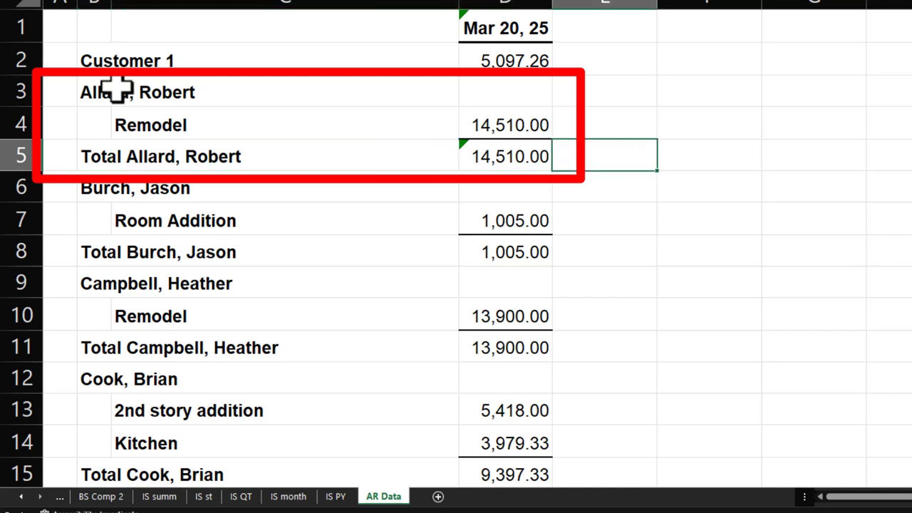
pyautogui.press('Left')
pyautogui.press('Left')
pyautogui.press('Left')
pyautogui.press('Down')
pyautogui.press('Down')
pyautogui.press('Down')
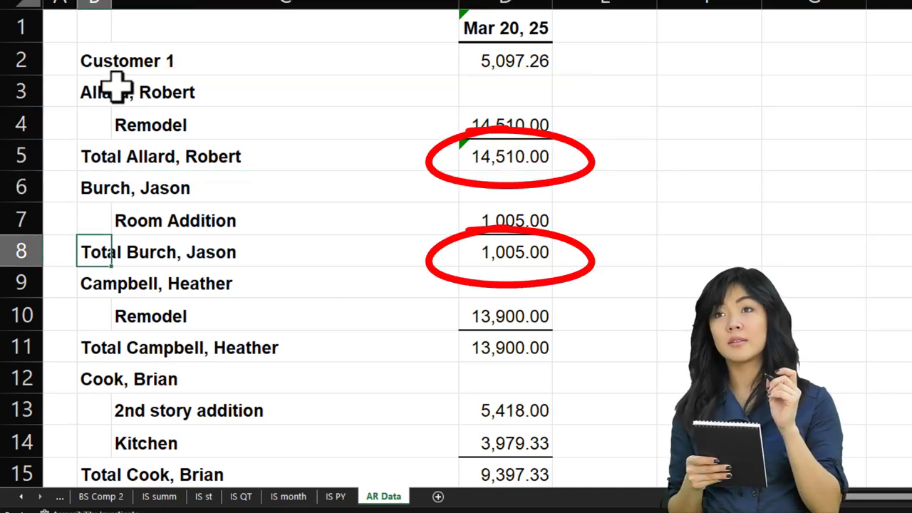
pyautogui.press('Right')
pyautogui.press('Right')
pyautogui.press('Left')
pyautogui.press('Left')
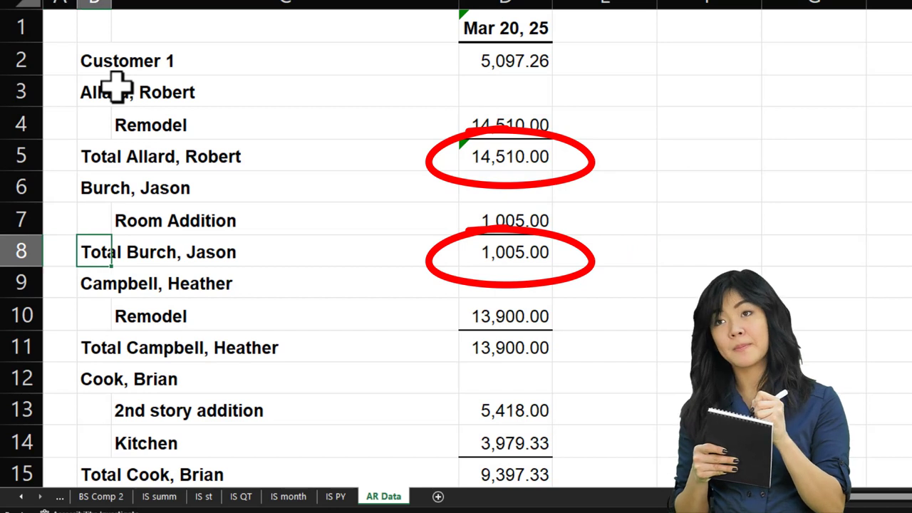
pyautogui.press('Down')
pyautogui.press('Down')
pyautogui.press('Down')
pyautogui.press('Down')
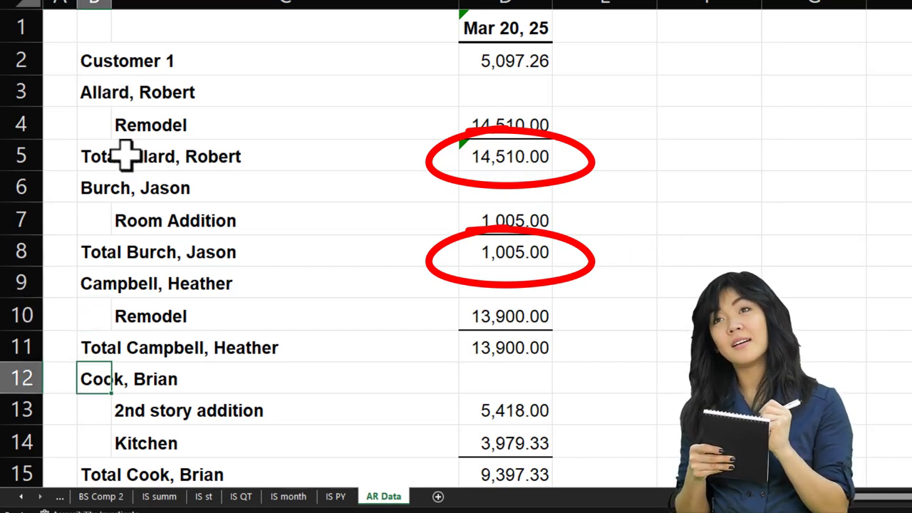
pyautogui.click(476, 149)
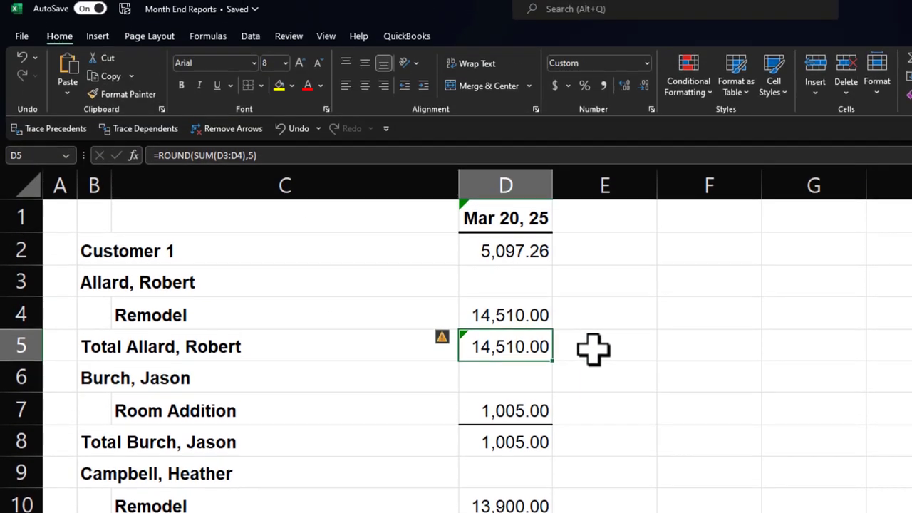
pyautogui.press('Up')
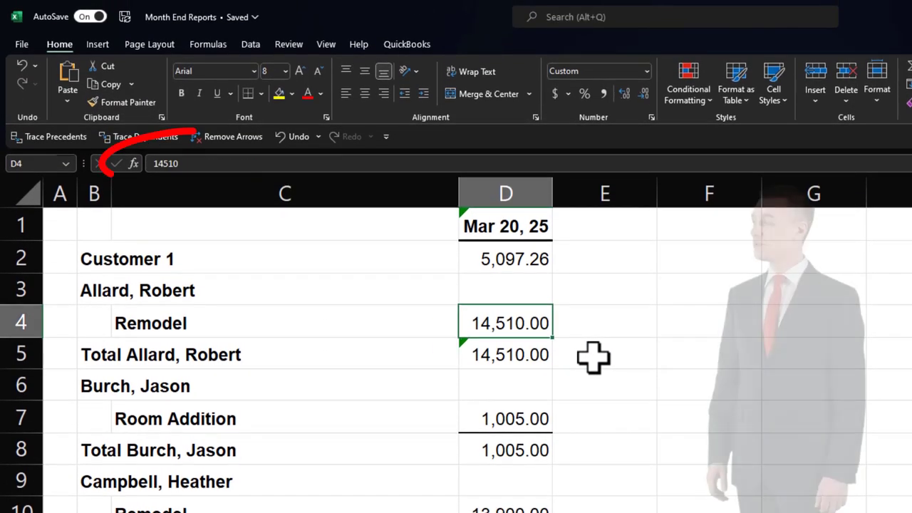
pyautogui.press('Down')
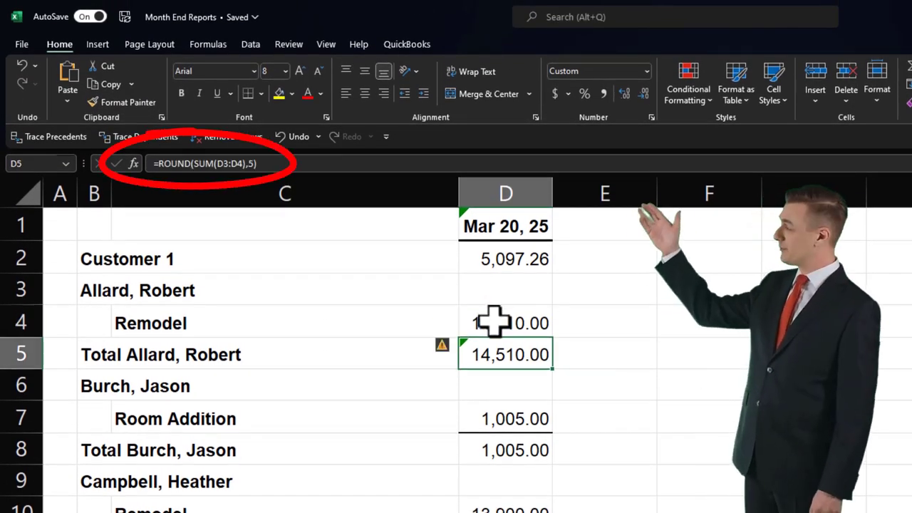
pyautogui.press('Down')
pyautogui.press('Down')
pyautogui.press('Down')
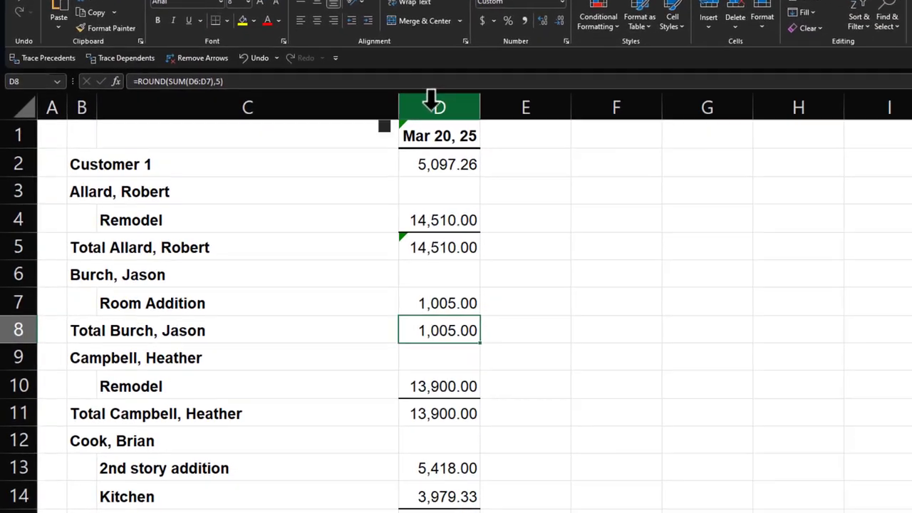
# Step: Copy column D and paste it back onto itself as plain values
pyautogui.click(495, 194)
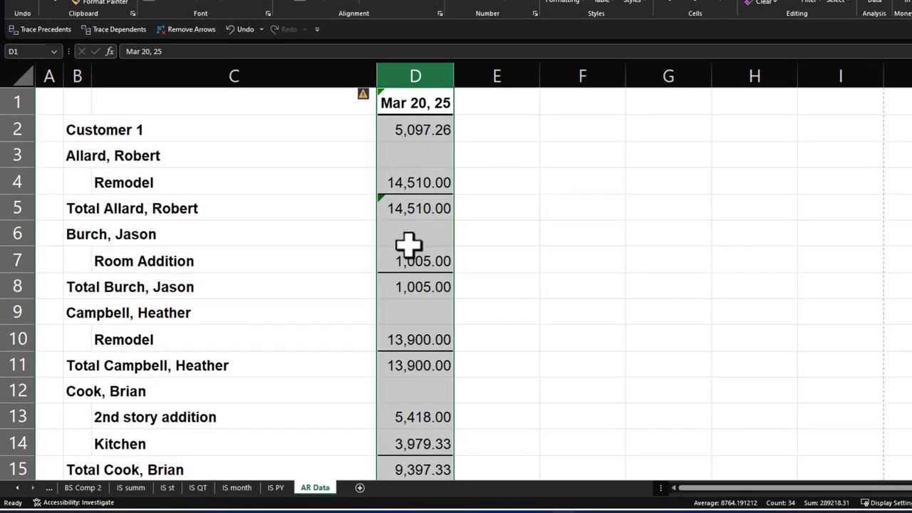
pyautogui.rightClick(408, 245)
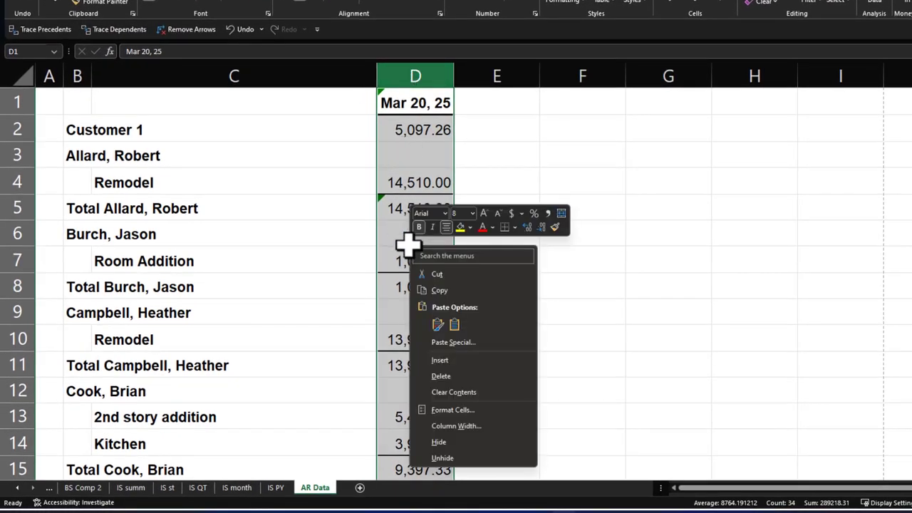
pyautogui.click(436, 289)
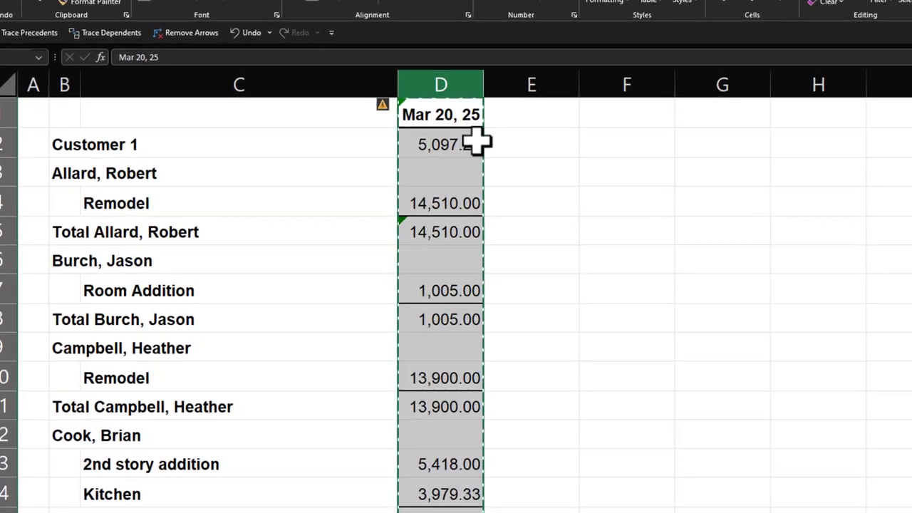
pyautogui.rightClick(540, 161)
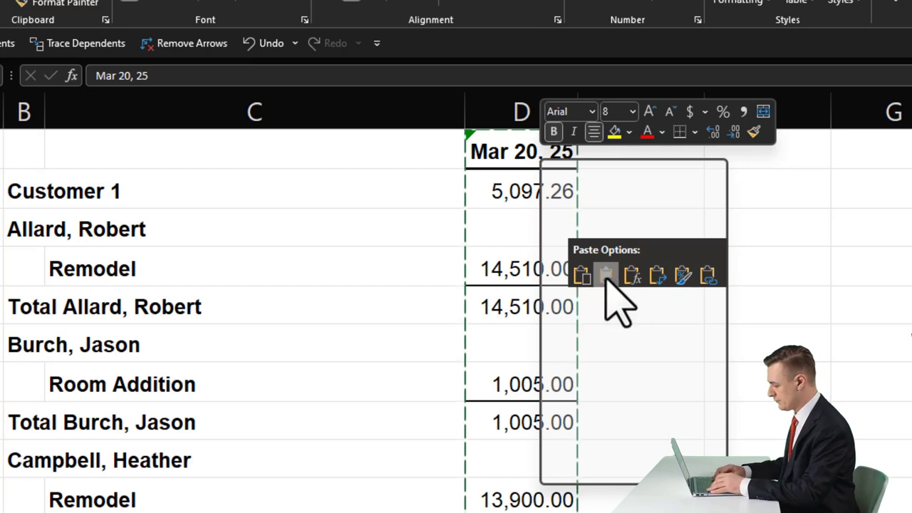
pyautogui.click(606, 274)
pyautogui.click(540, 269)
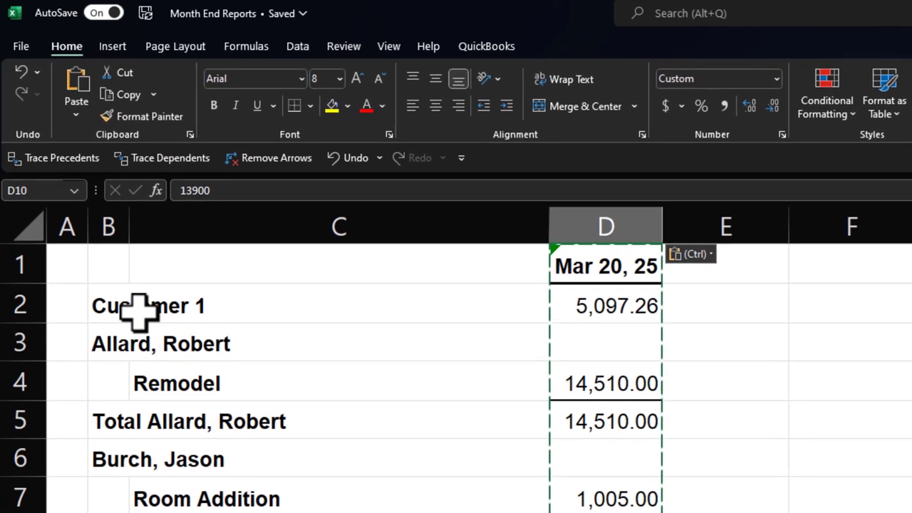
# Step: Apply the plain Customer 1 label's formatting to the entire sheet with Format Painter
pyautogui.click(122, 304)
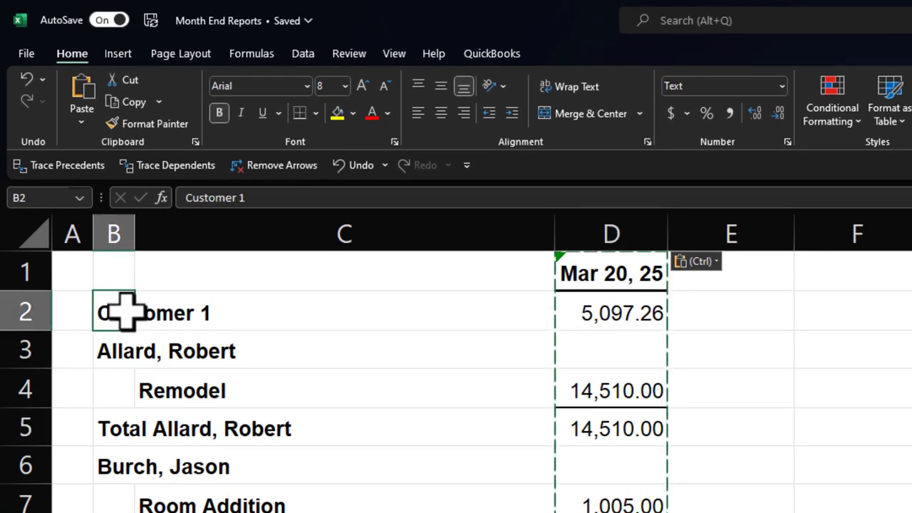
pyautogui.click(595, 313)
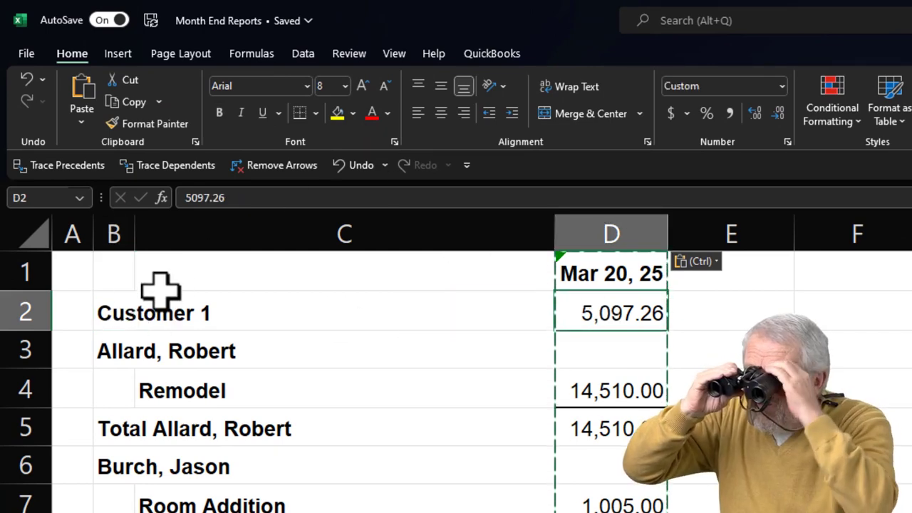
pyautogui.click(122, 309)
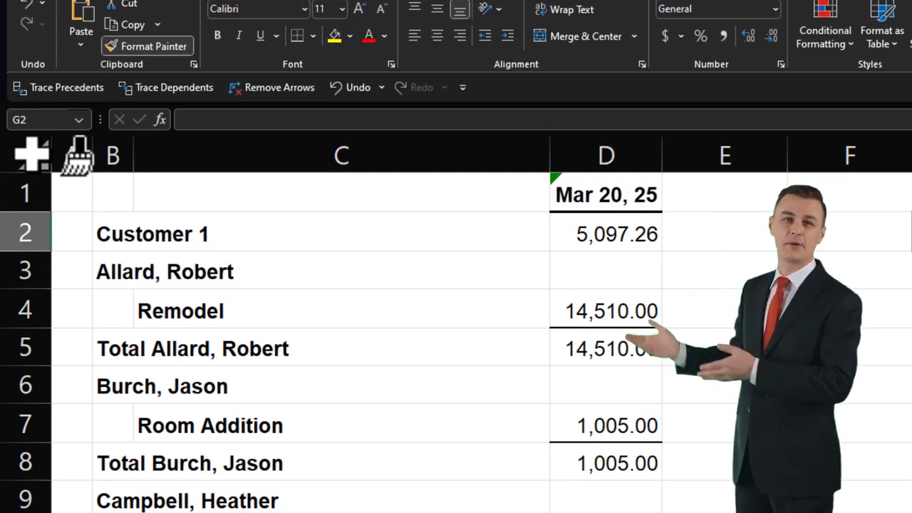
pyautogui.click(32, 153)
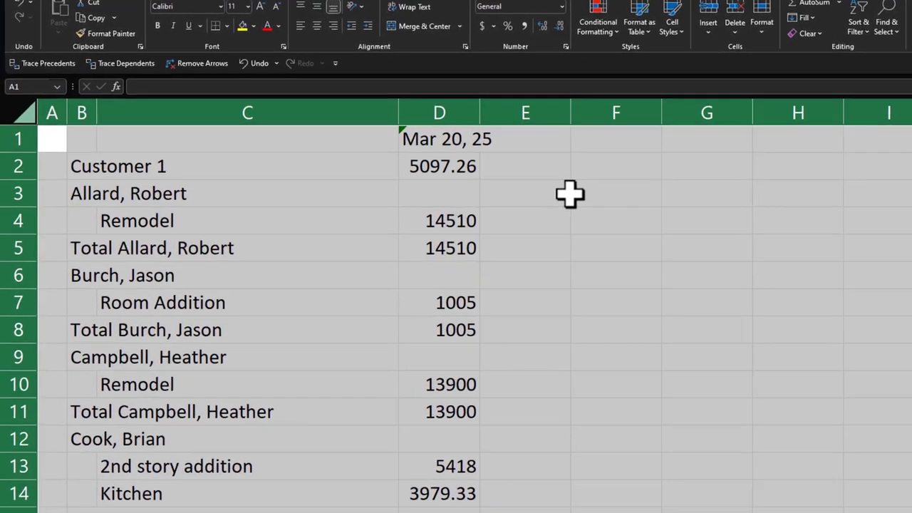
# Step: Format the balances as Currency with symbol None, 0 decimals and red parenthesized negatives
pyautogui.rightClick(518, 177)
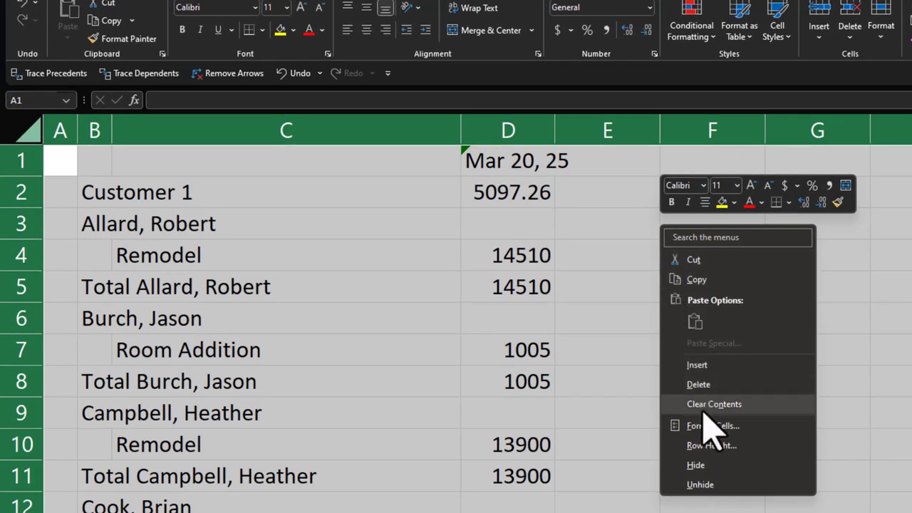
pyautogui.click(709, 426)
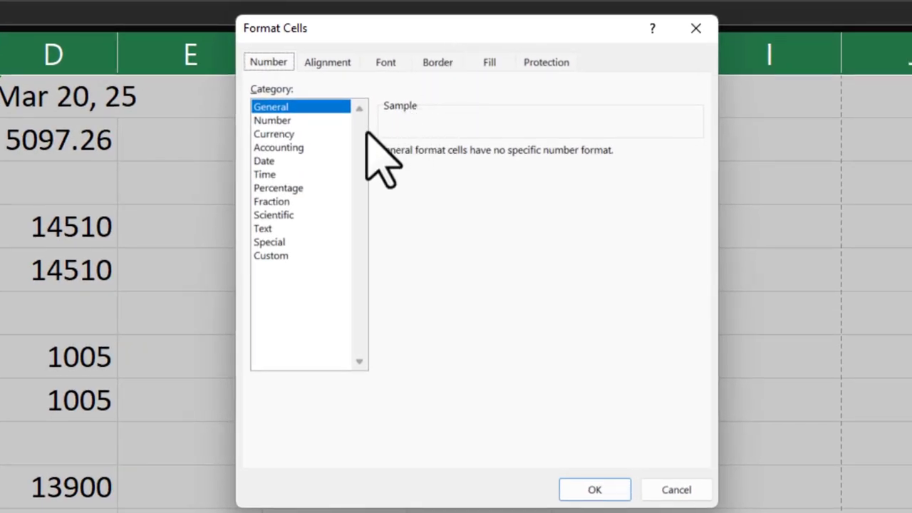
pyautogui.click(290, 134)
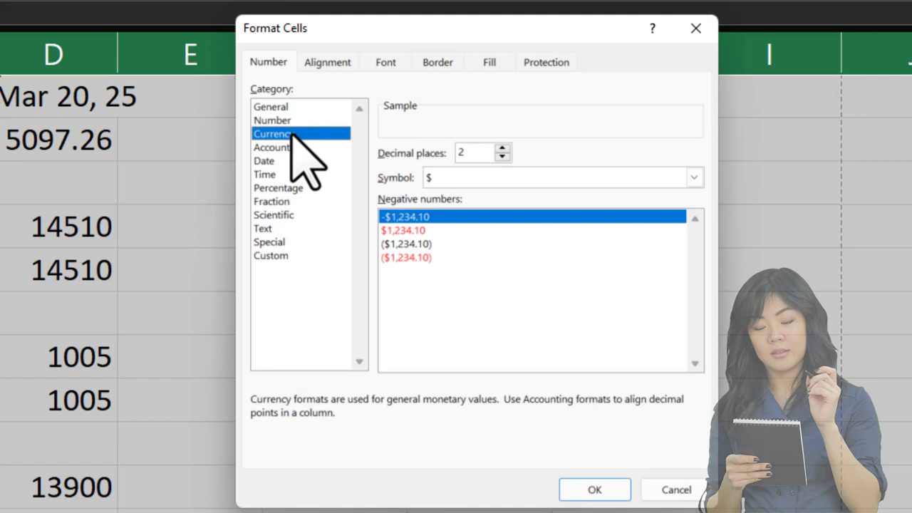
pyautogui.click(409, 257)
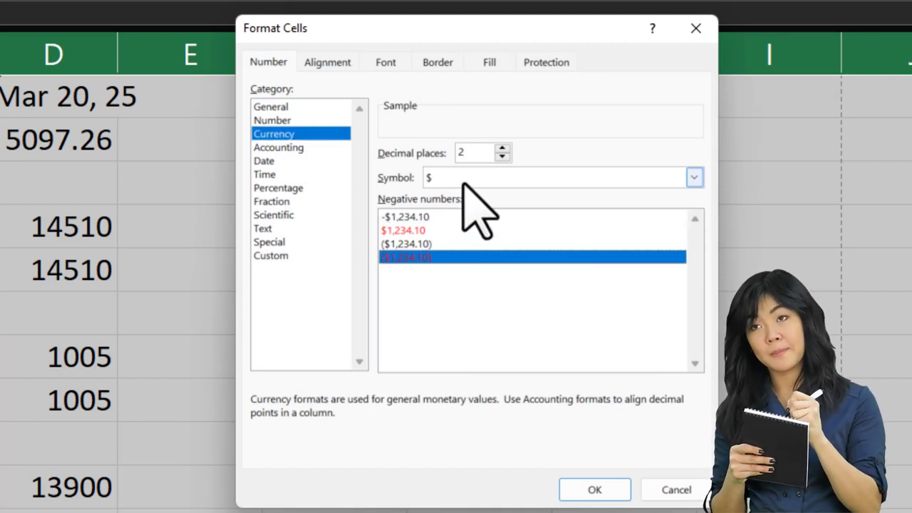
pyautogui.click(465, 183)
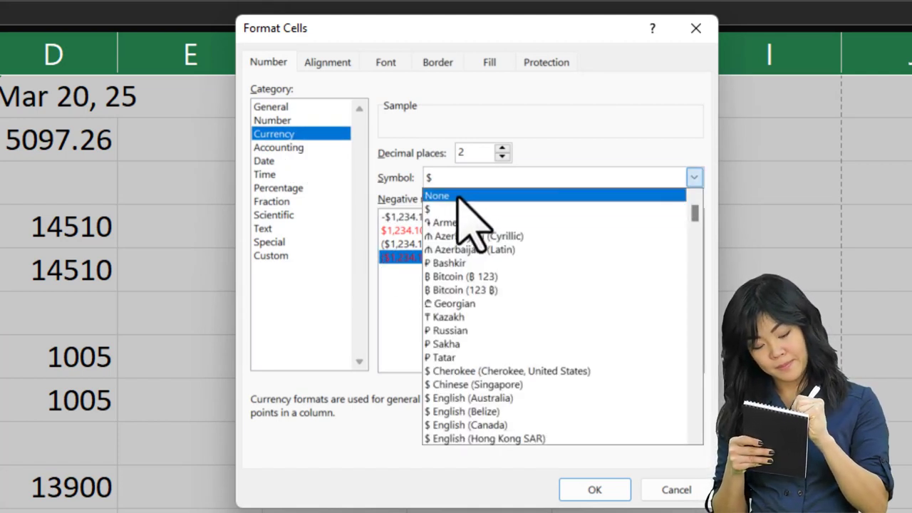
pyautogui.click(462, 197)
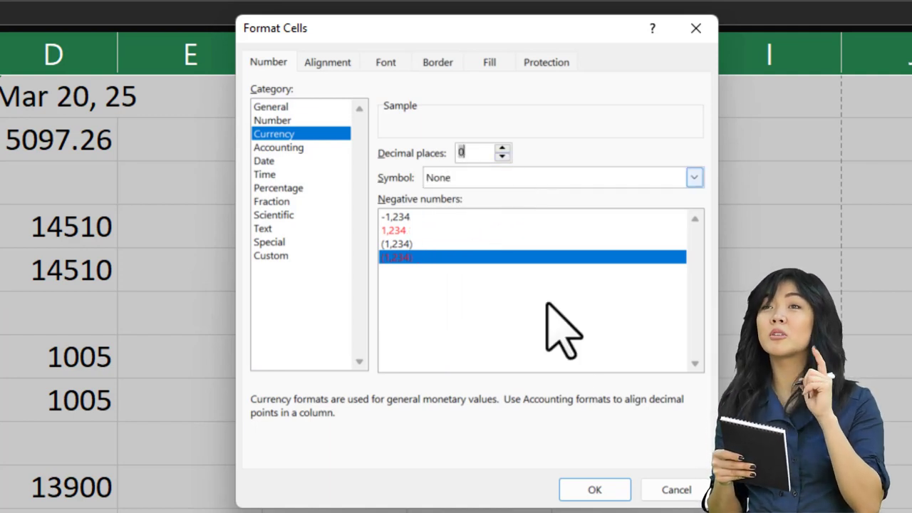
pyautogui.click(595, 491)
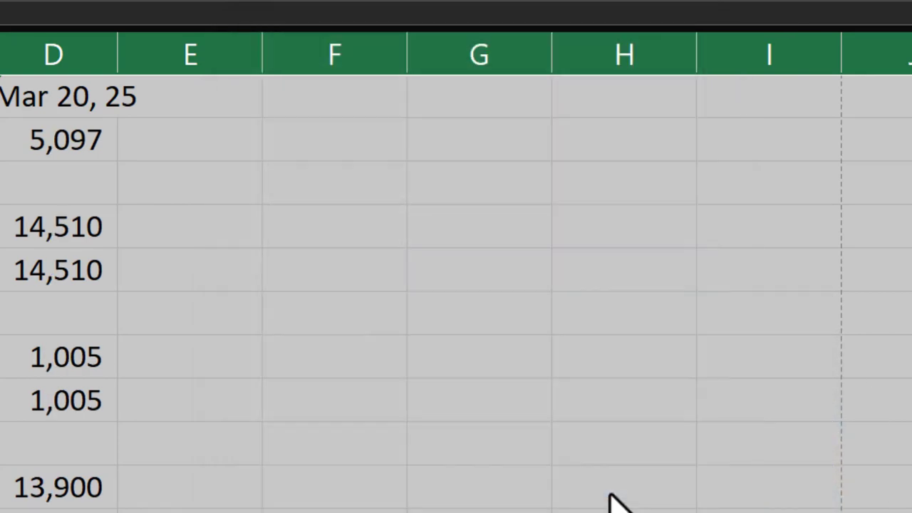
# Step: Deselect the sheet, select row 1 and bring up its row context menu
pyautogui.click(617, 492)
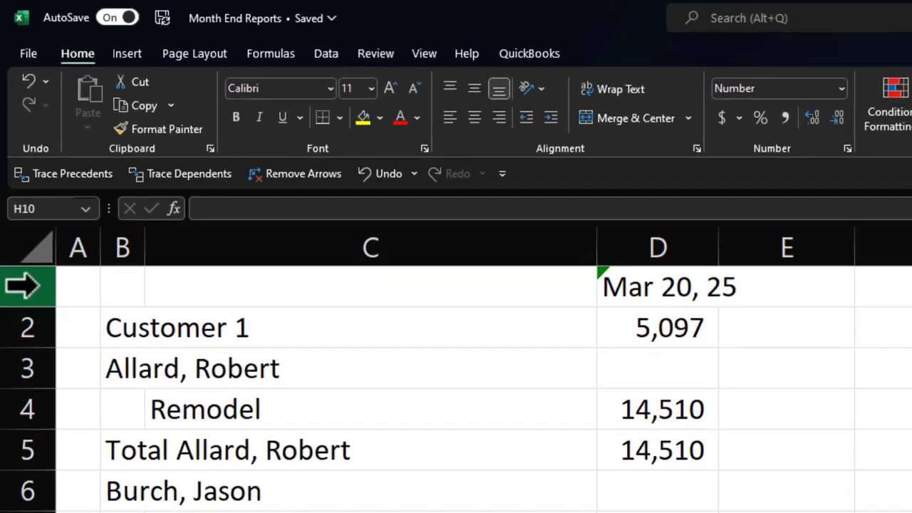
pyautogui.click(30, 309)
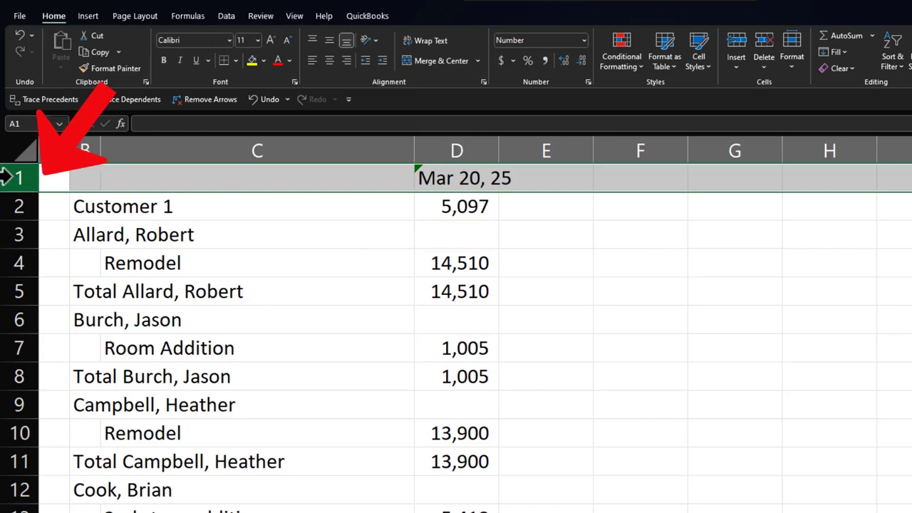
pyautogui.rightClick(137, 178)
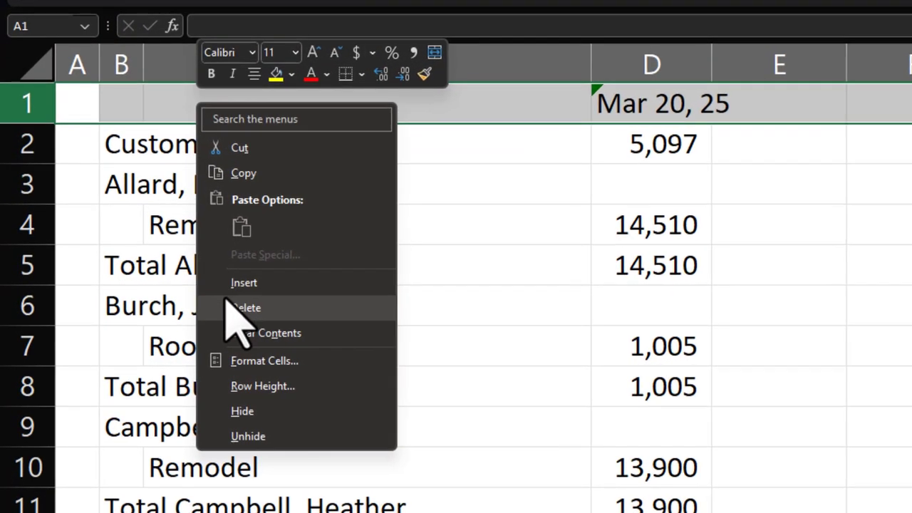
# Step: Delete the date row, then the first customer's name and job rows
pyautogui.click(172, 321)
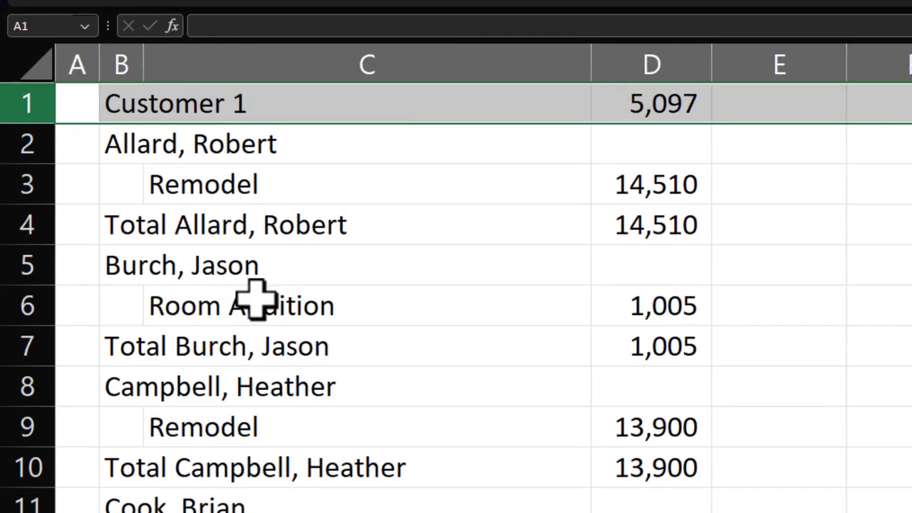
pyautogui.click(293, 256)
pyautogui.click(178, 105)
pyautogui.press('Down')
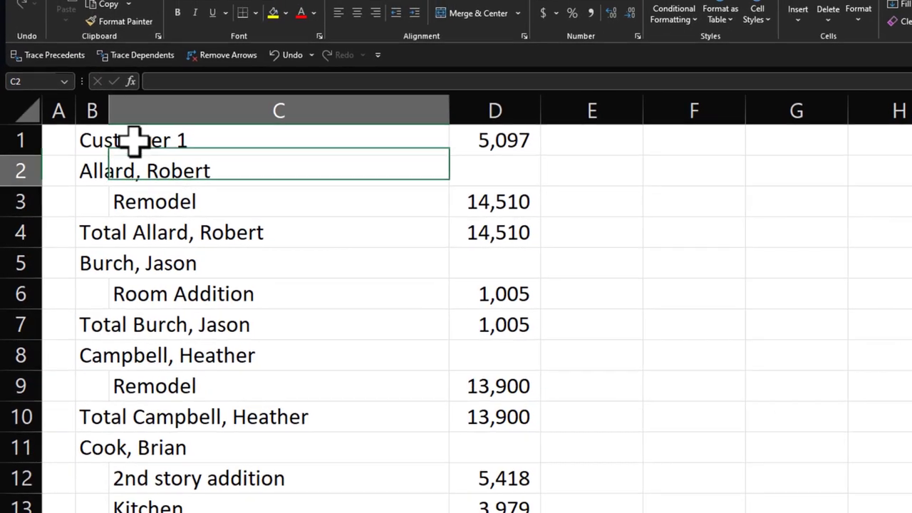
pyautogui.press('Left')
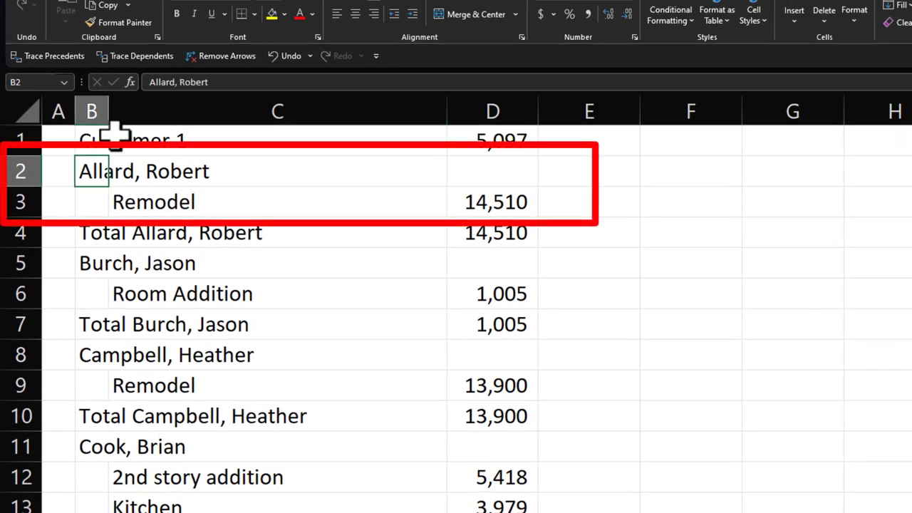
pyautogui.click(16, 171)
pyautogui.moveTo(15, 171); pyautogui.dragTo(24, 189)
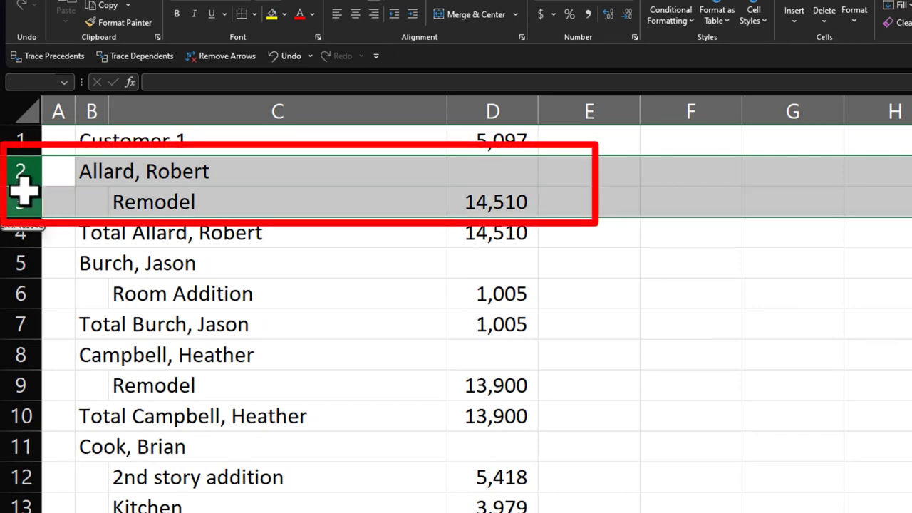
pyautogui.rightClick(152, 196)
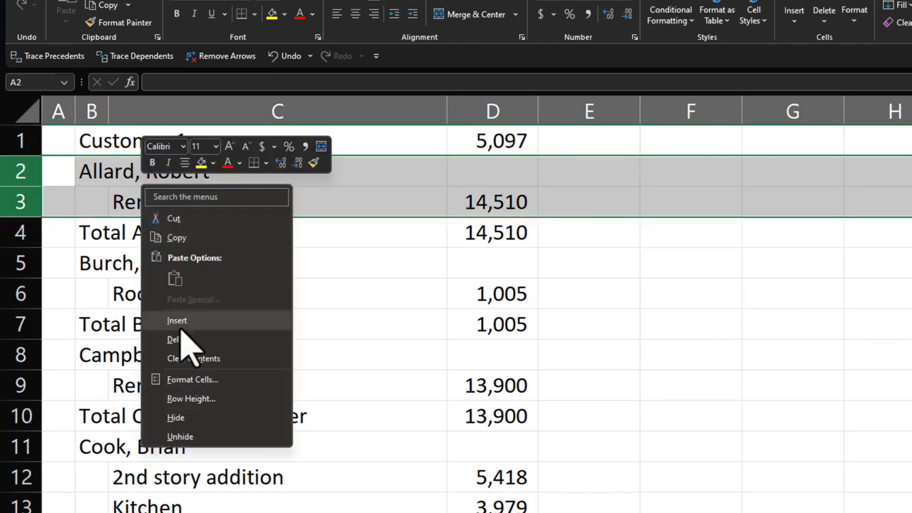
pyautogui.click(178, 339)
# Step: Delete the name and job rows of the next two customers
pyautogui.click(203, 227)
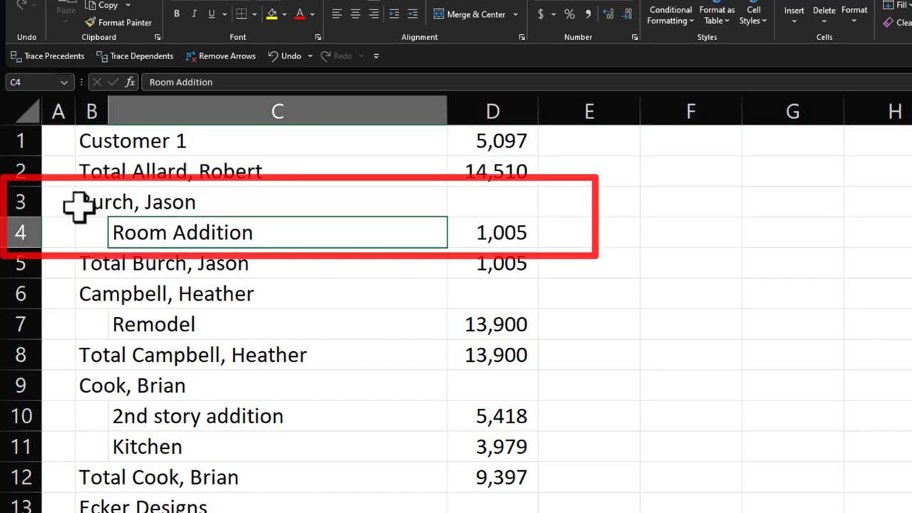
pyautogui.moveTo(9, 200); pyautogui.dragTo(24, 228)
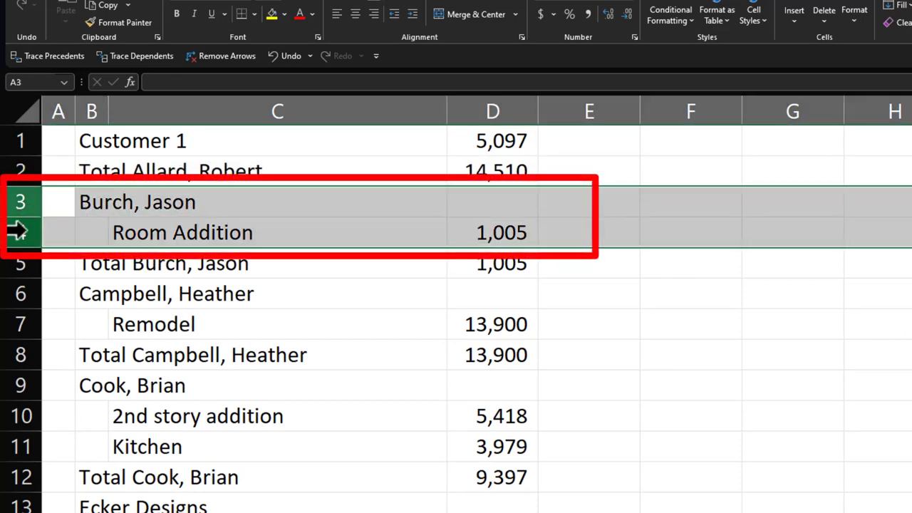
pyautogui.rightClick(151, 217)
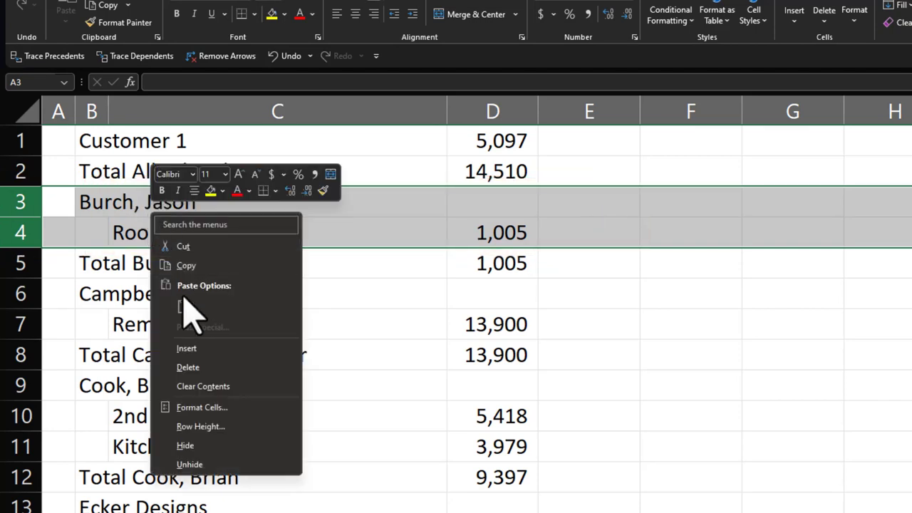
pyautogui.click(191, 367)
pyautogui.click(146, 266)
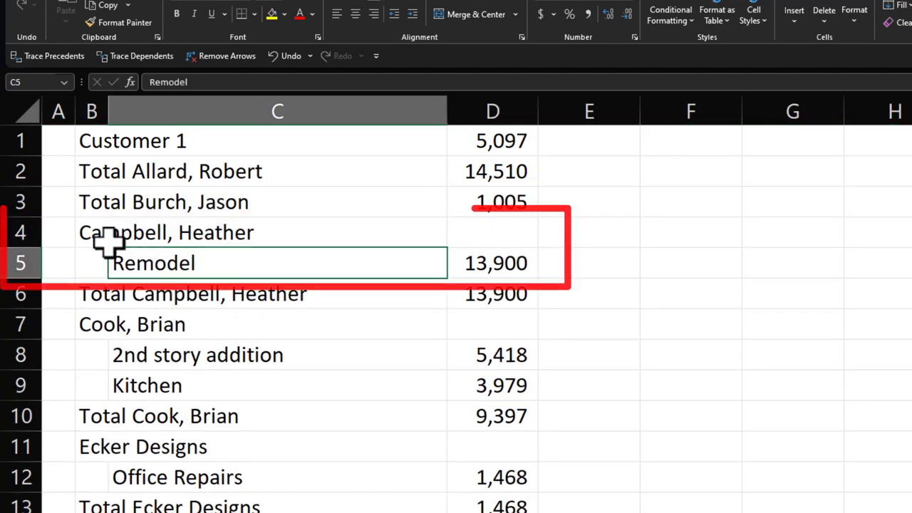
pyautogui.moveTo(20, 231); pyautogui.dragTo(33, 261)
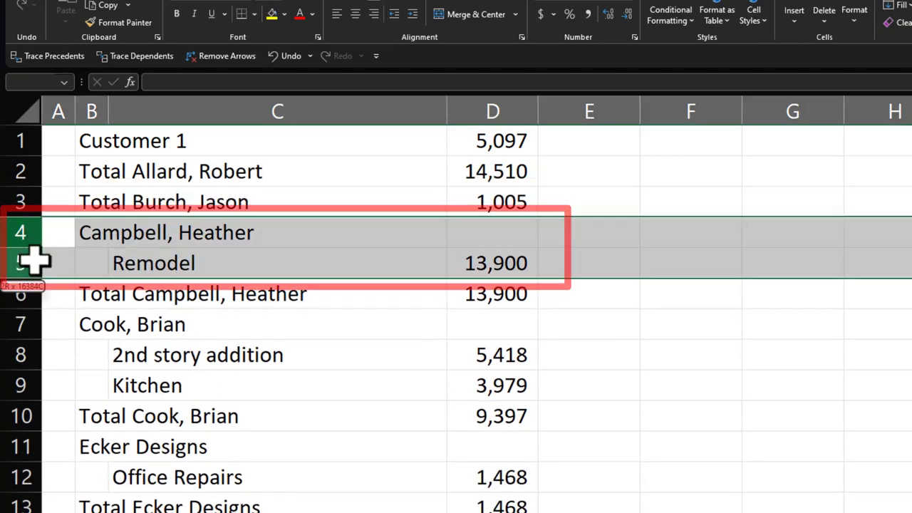
pyautogui.rightClick(134, 242)
pyautogui.click(157, 396)
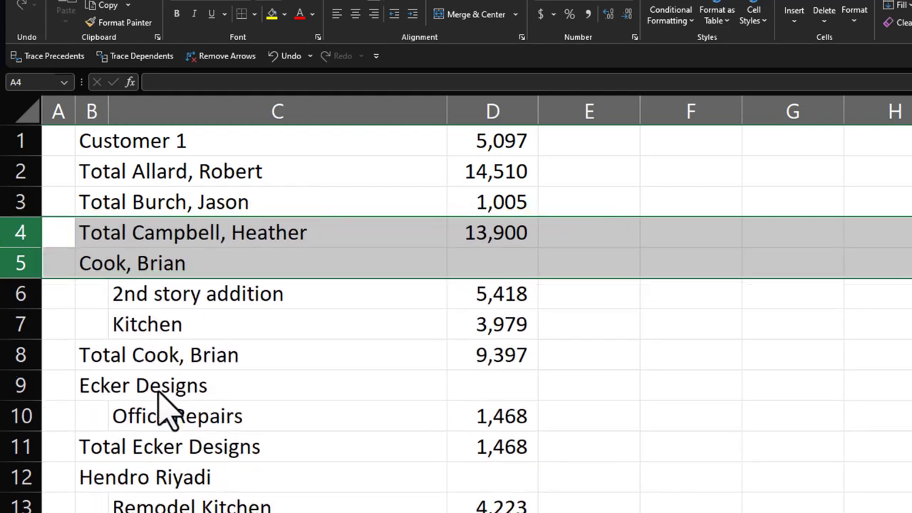
# Step: Delete the name and job rows of the next customer, Ecker Designs, and the following customer
pyautogui.click(16, 265)
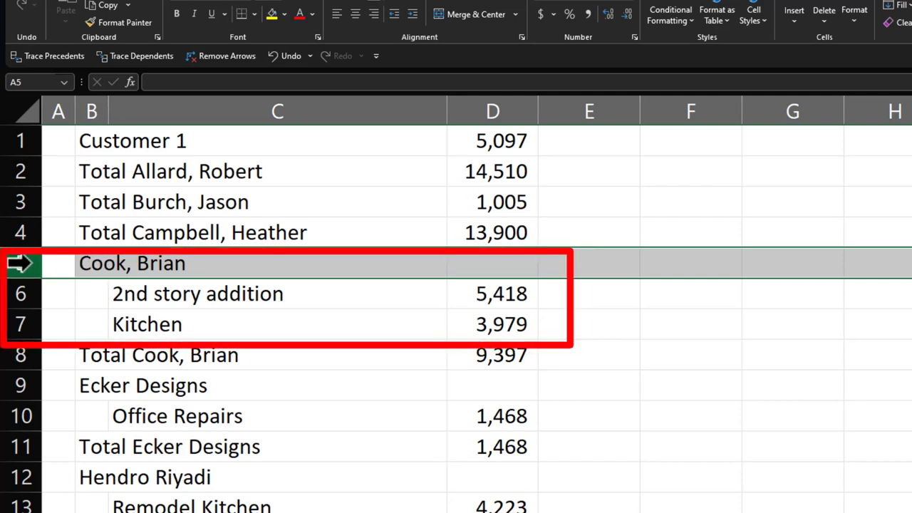
pyautogui.moveTo(21, 262); pyautogui.dragTo(28, 312)
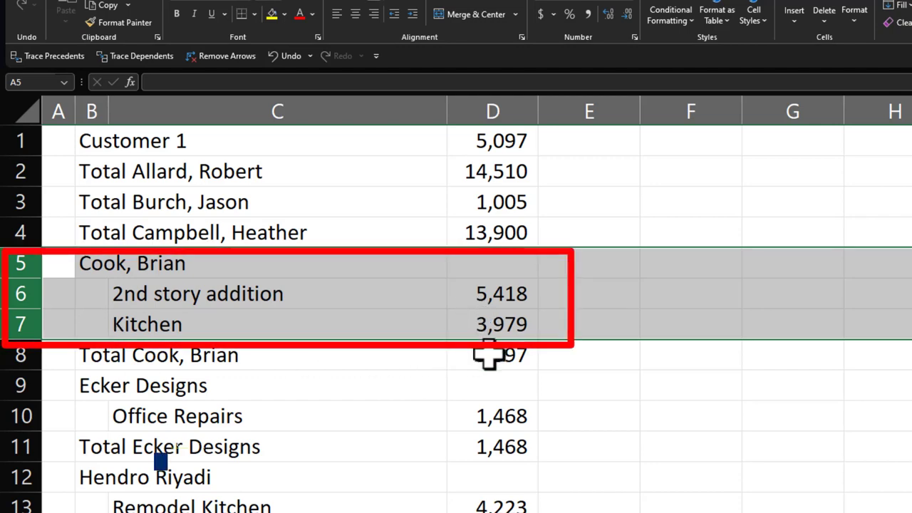
pyautogui.rightClick(265, 287)
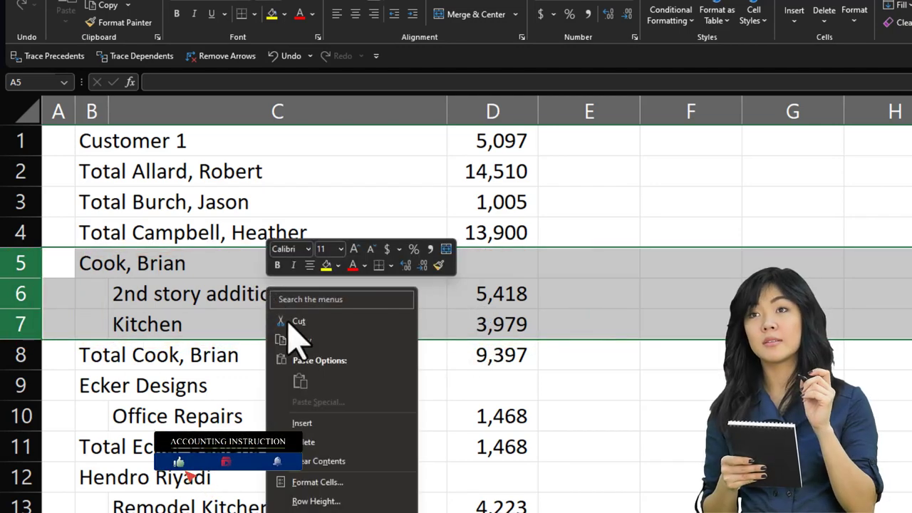
pyautogui.click(308, 442)
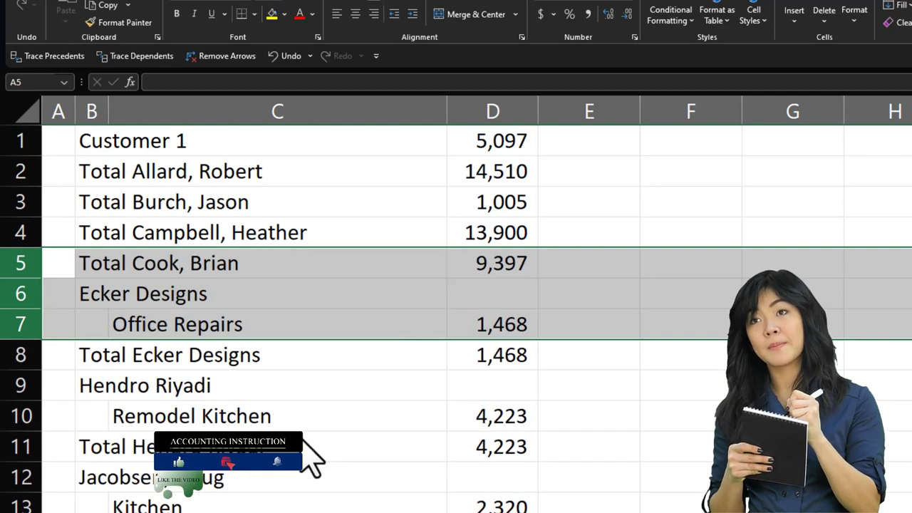
pyautogui.click(191, 313)
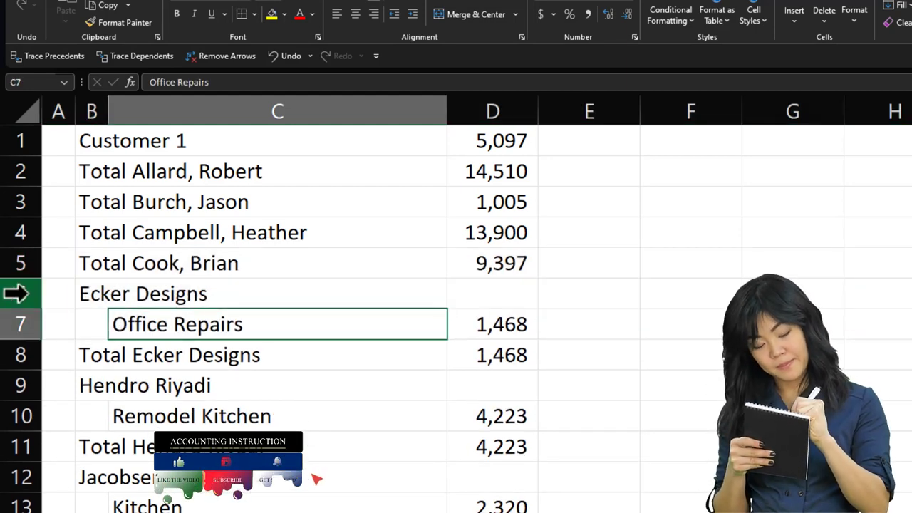
pyautogui.moveTo(16, 294); pyautogui.dragTo(20, 322)
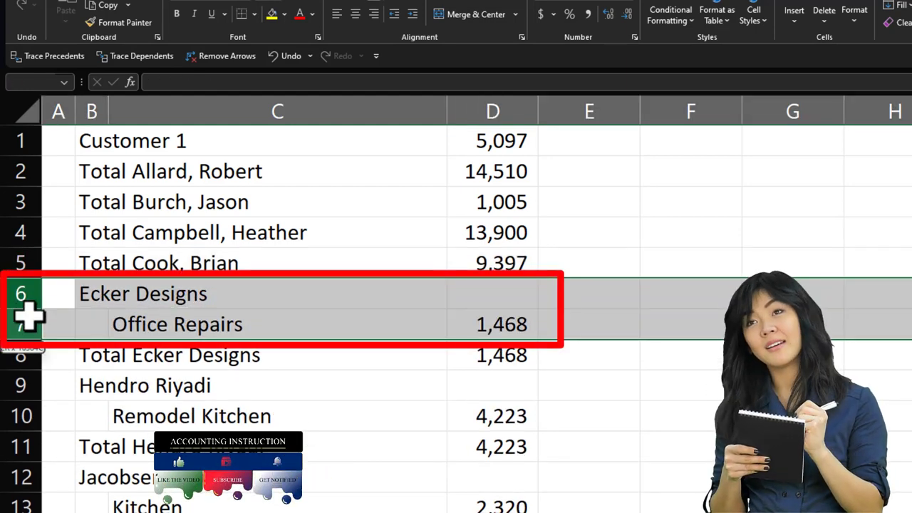
pyautogui.rightClick(174, 321)
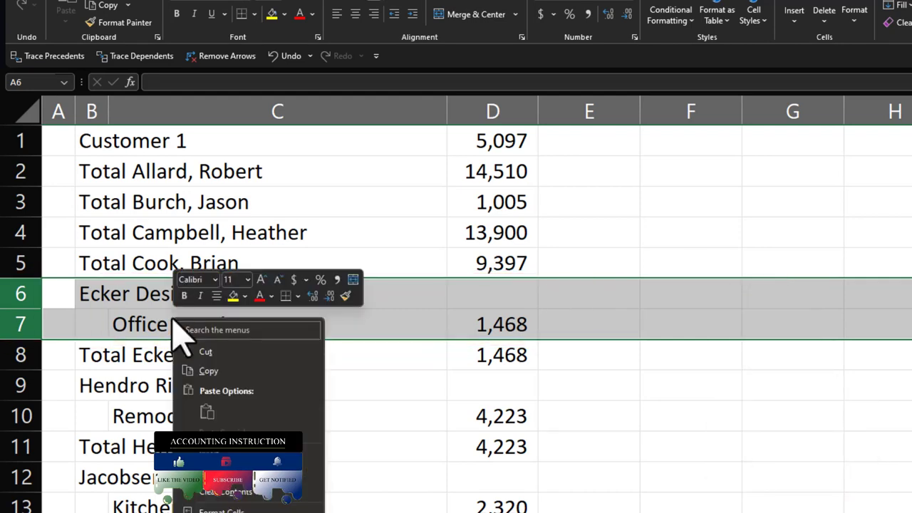
pyautogui.click(228, 473)
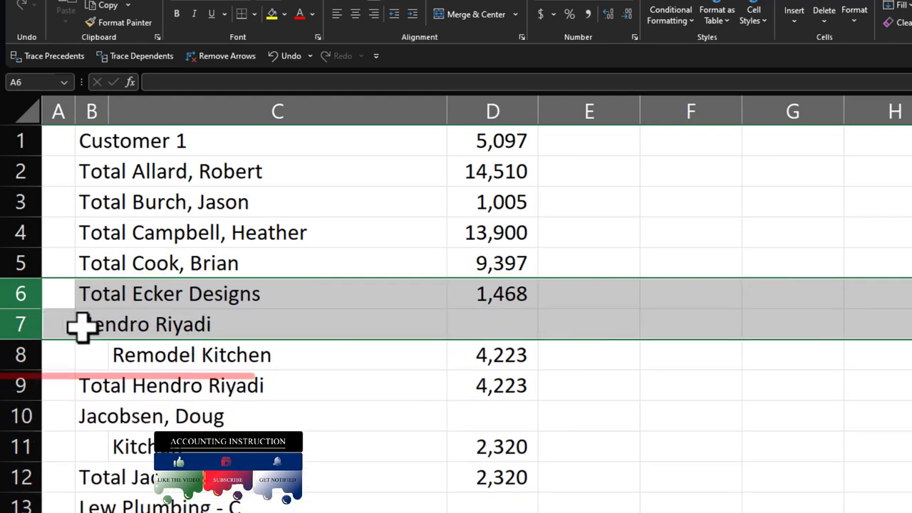
pyautogui.moveTo(18, 322); pyautogui.dragTo(36, 346)
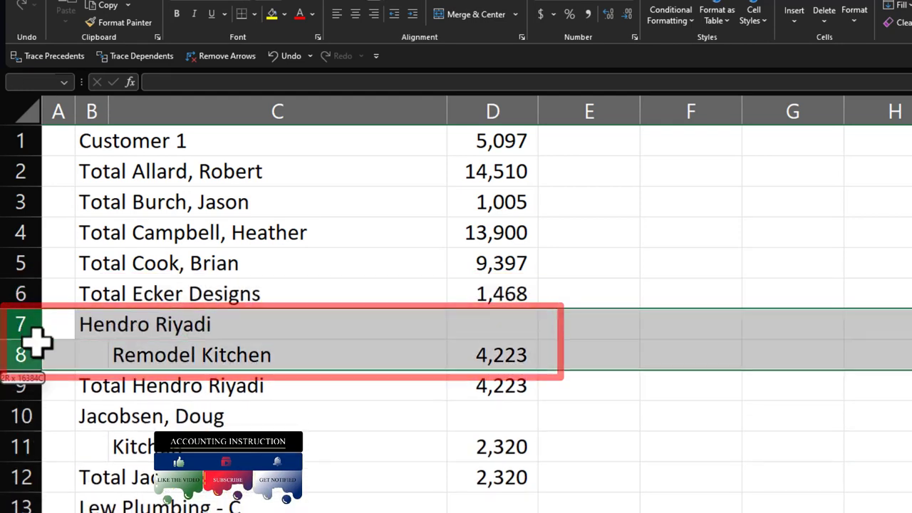
pyautogui.rightClick(171, 347)
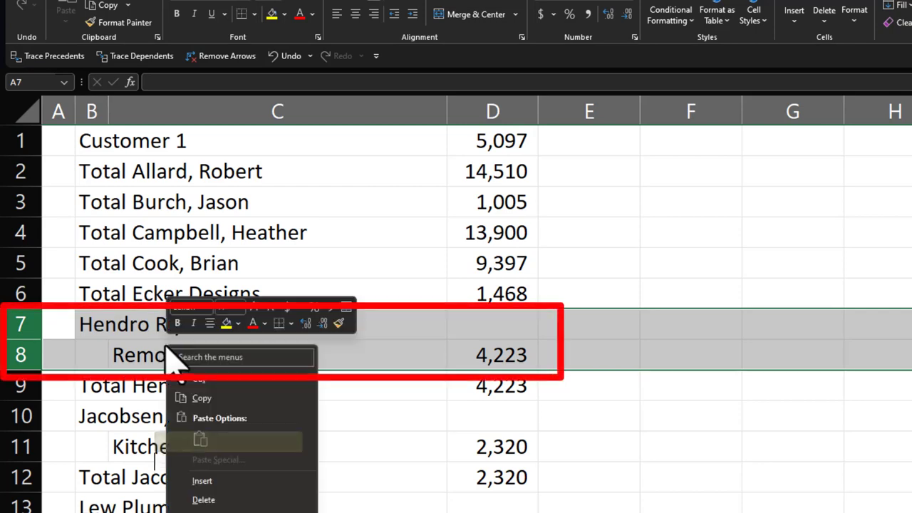
pyautogui.click(204, 501)
pyautogui.scroll(-1, 171, 399)
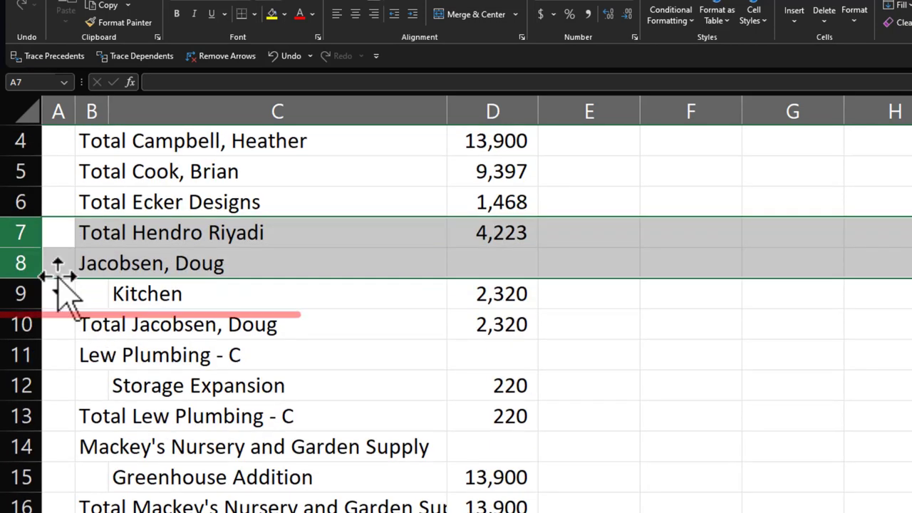
# Step: Delete the heading and job rows for the Kitchen customer, Lew Plumbing - C and Mackey's Nursery
pyautogui.click(19, 265)
pyautogui.moveTo(18, 265); pyautogui.dragTo(28, 288)
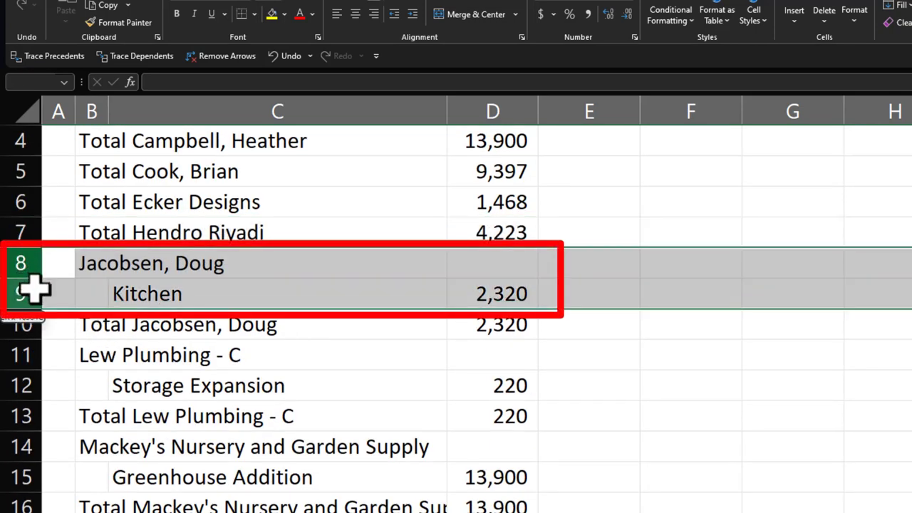
pyautogui.rightClick(171, 288)
pyautogui.click(205, 430)
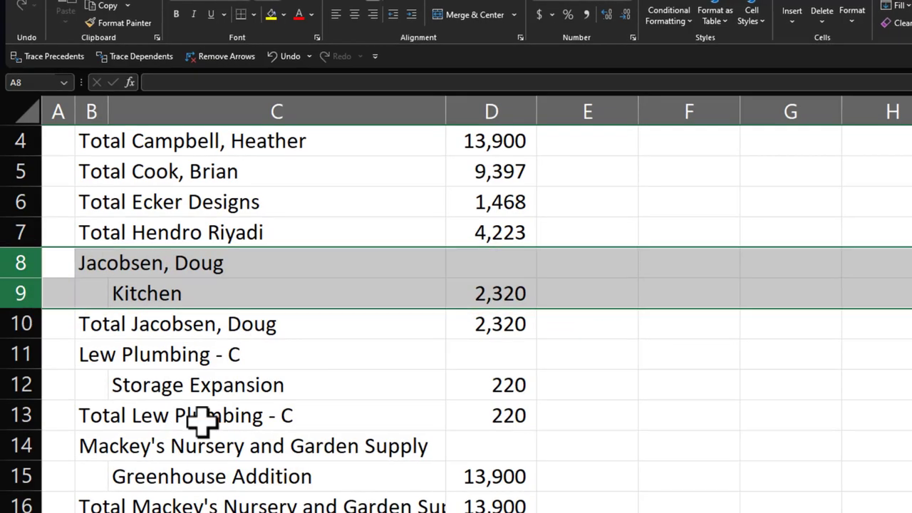
pyautogui.click(158, 300)
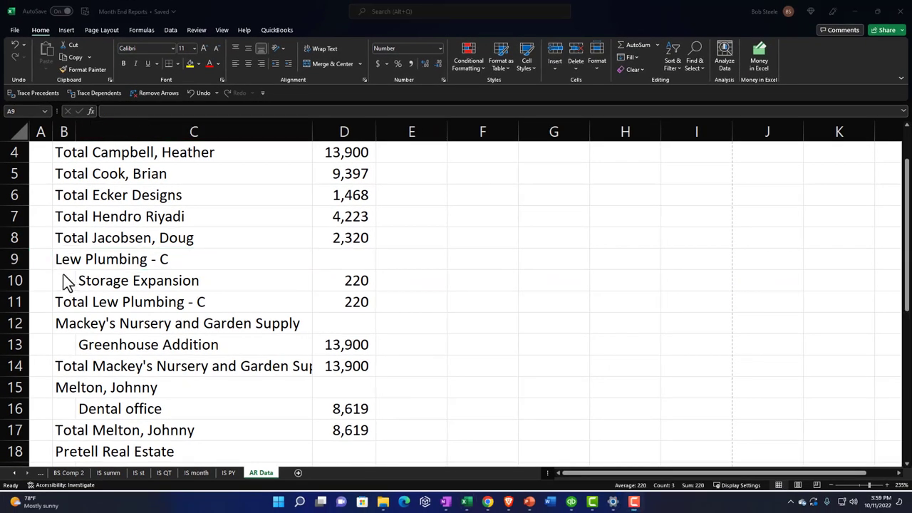
pyautogui.moveTo(20, 280)
pyautogui.mouseDown()
pyautogui.moveTo(35, 256)
pyautogui.moveTo(17, 270)
pyautogui.mouseUp()
pyautogui.moveTo(25, 309); pyautogui.dragTo(25, 311)
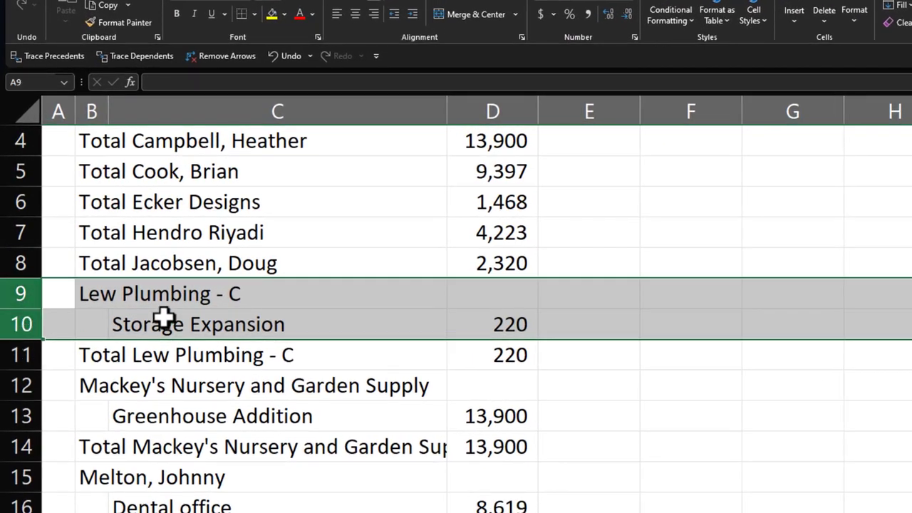
pyautogui.rightClick(161, 318)
pyautogui.click(205, 471)
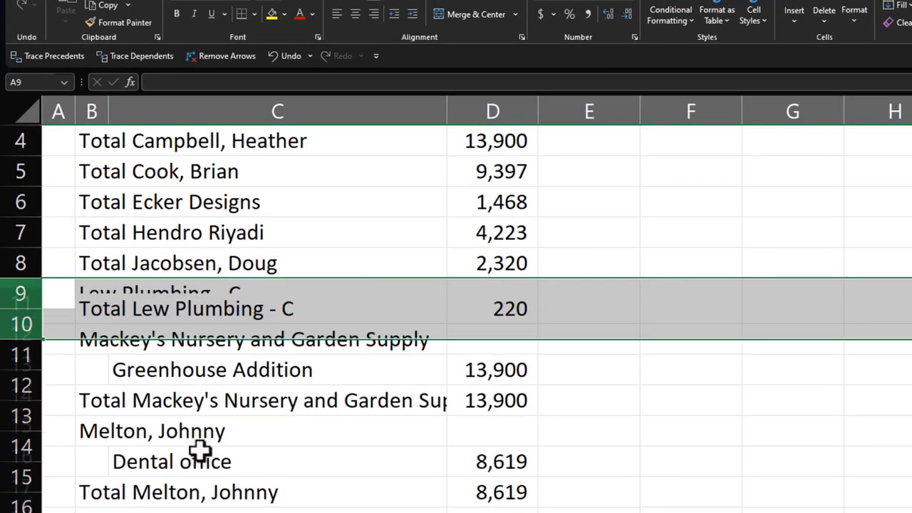
pyautogui.moveTo(20, 323); pyautogui.dragTo(26, 348)
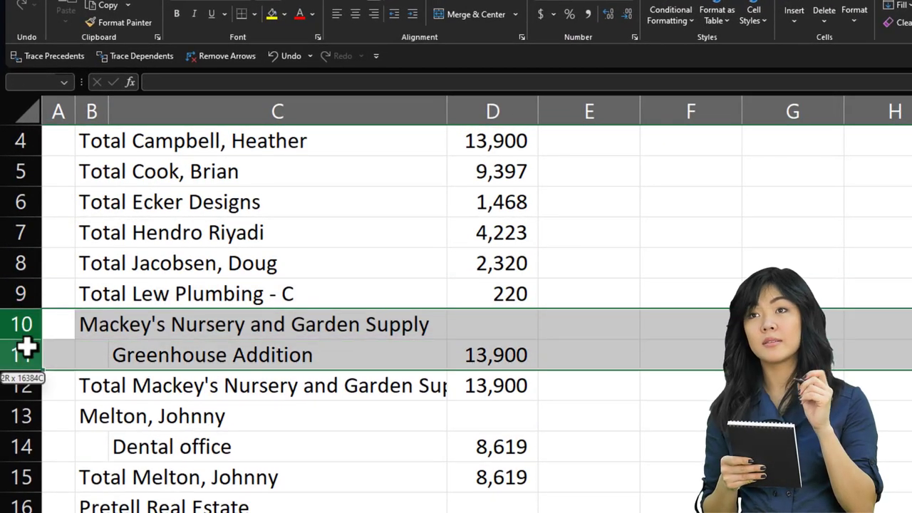
pyautogui.rightClick(155, 329)
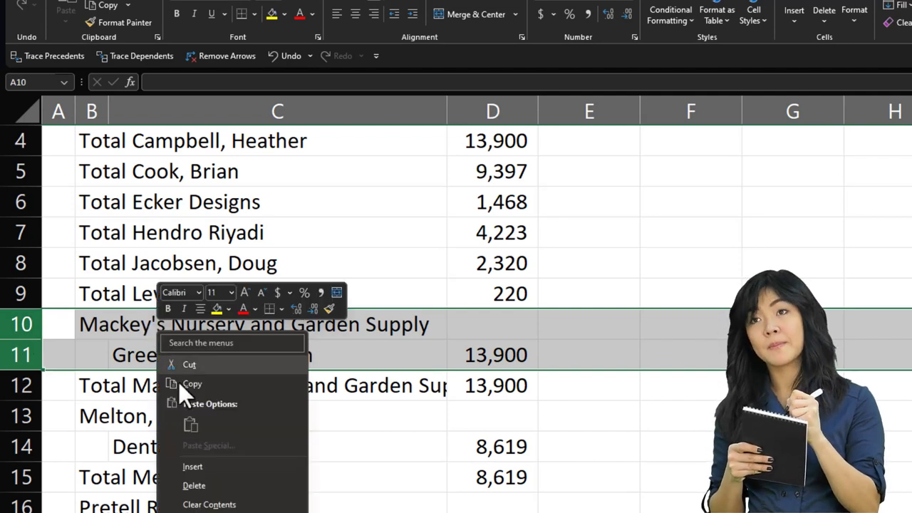
pyautogui.click(195, 486)
# Step: Delete the heading and job rows for the Dental office customer, Pretell Real Estate and the clinic customer
pyautogui.scroll(-1, 157, 409)
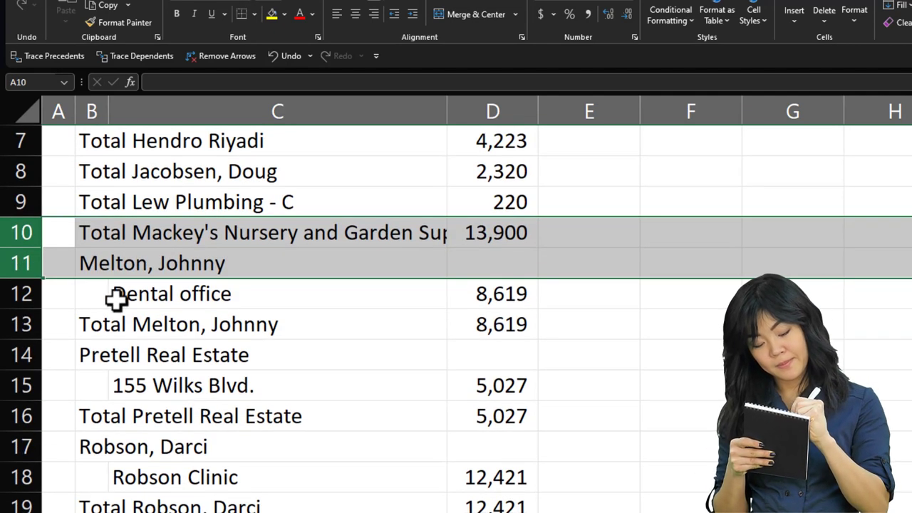
pyautogui.moveTo(15, 265); pyautogui.dragTo(24, 287)
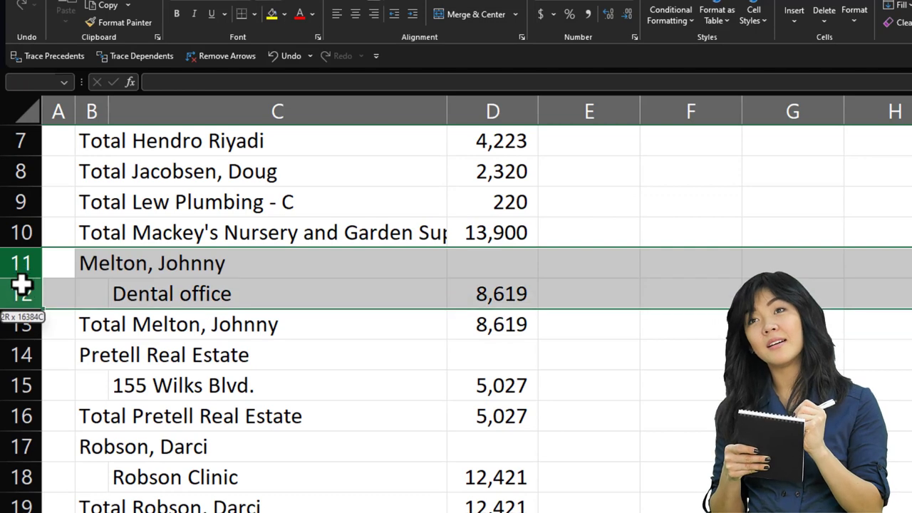
pyautogui.rightClick(210, 283)
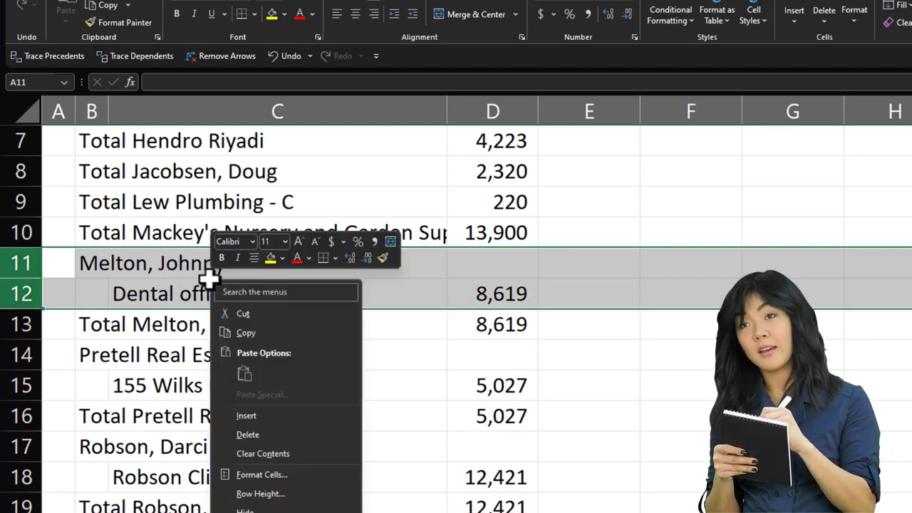
pyautogui.click(250, 432)
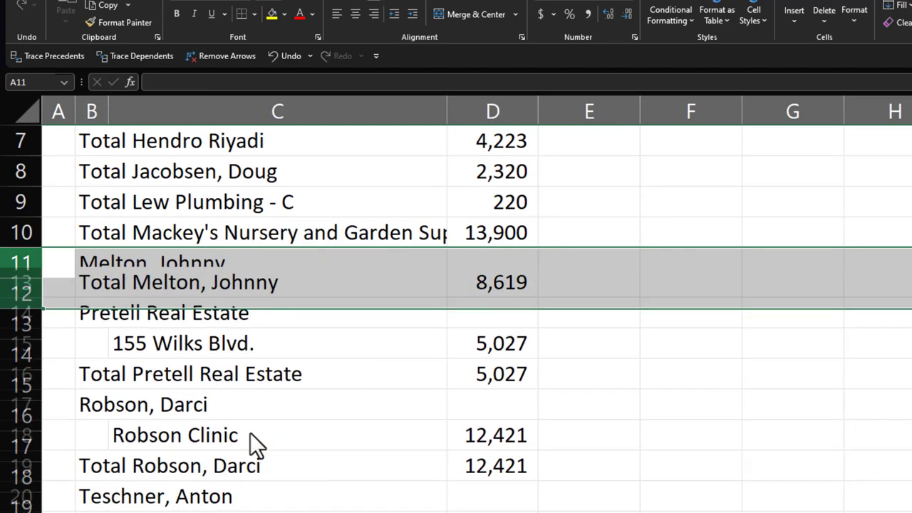
pyautogui.moveTo(18, 294); pyautogui.dragTo(23, 314)
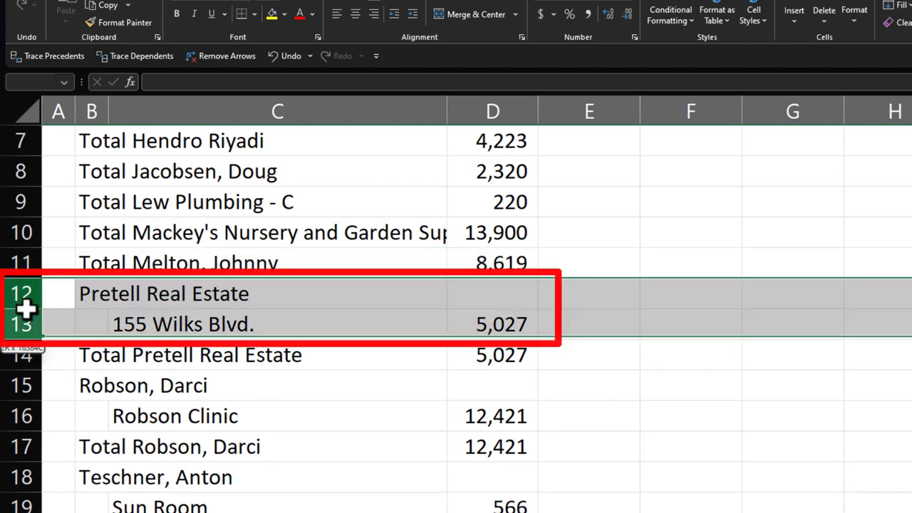
pyautogui.rightClick(181, 299)
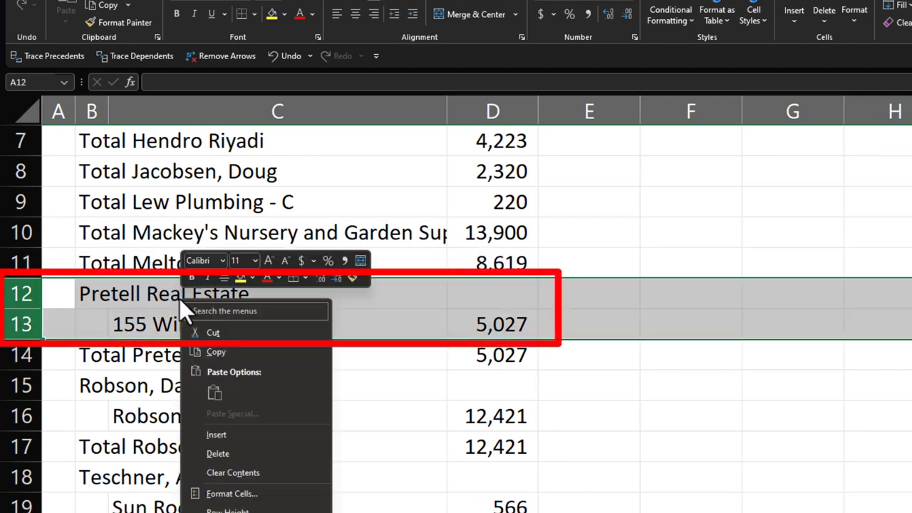
pyautogui.click(225, 449)
pyautogui.moveTo(25, 324); pyautogui.dragTo(33, 348)
pyautogui.rightClick(143, 344)
pyautogui.click(181, 499)
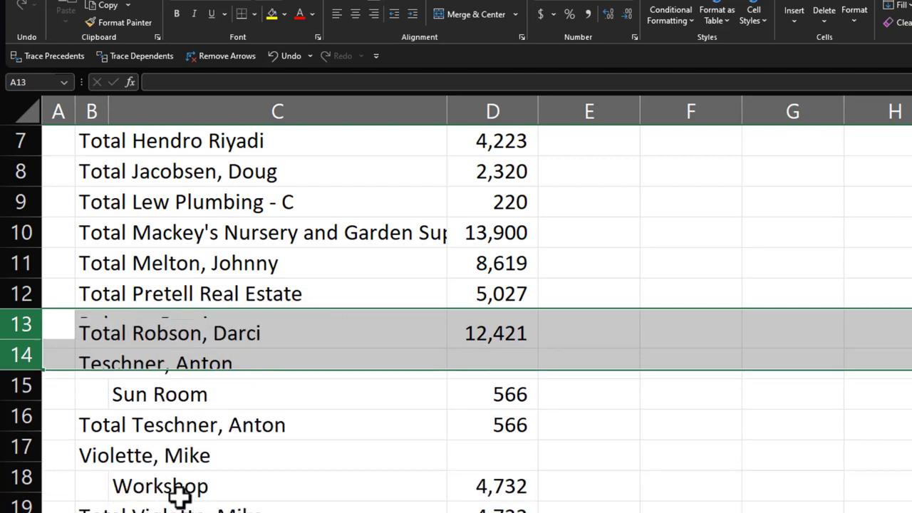
# Step: Delete the heading and job rows for the Sun Room, Workshop and Remodel Kitchen customers
pyautogui.click(17, 354)
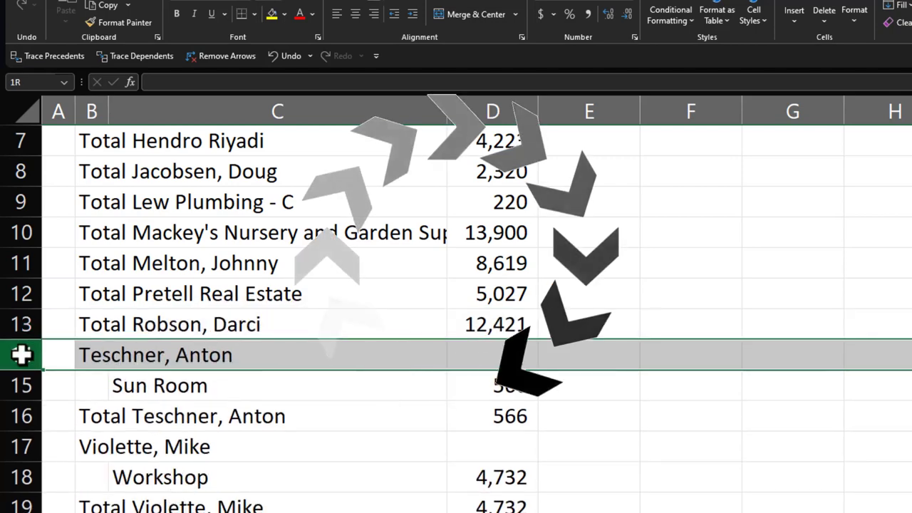
pyautogui.moveTo(20, 354); pyautogui.dragTo(16, 378)
pyautogui.rightClick(152, 378)
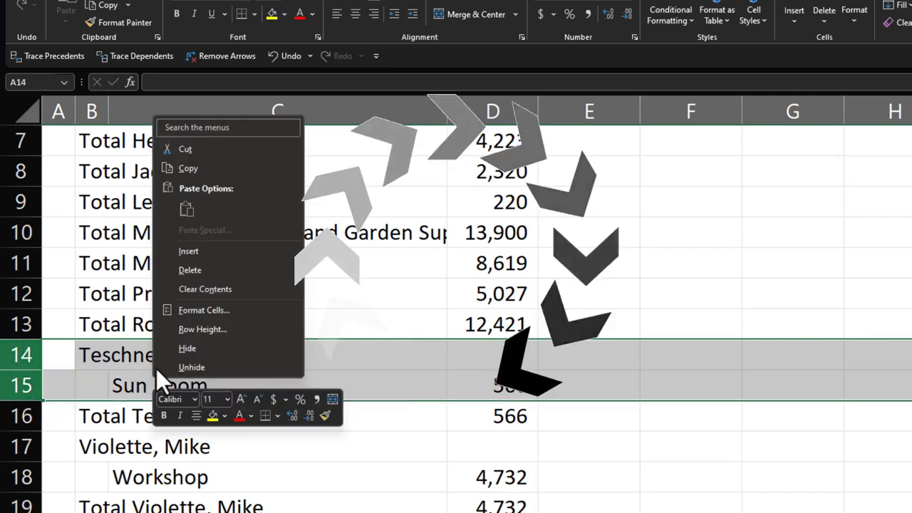
pyautogui.click(186, 271)
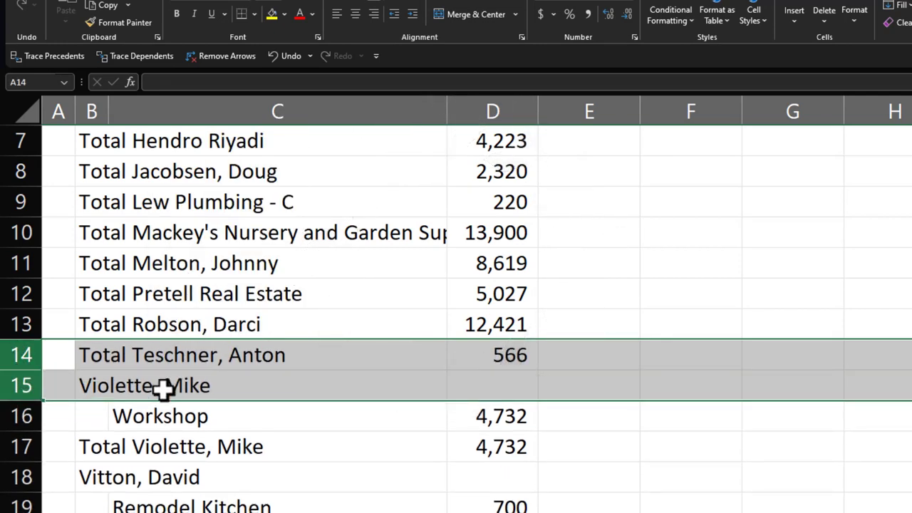
pyautogui.moveTo(17, 384); pyautogui.dragTo(59, 414)
pyautogui.rightClick(120, 411)
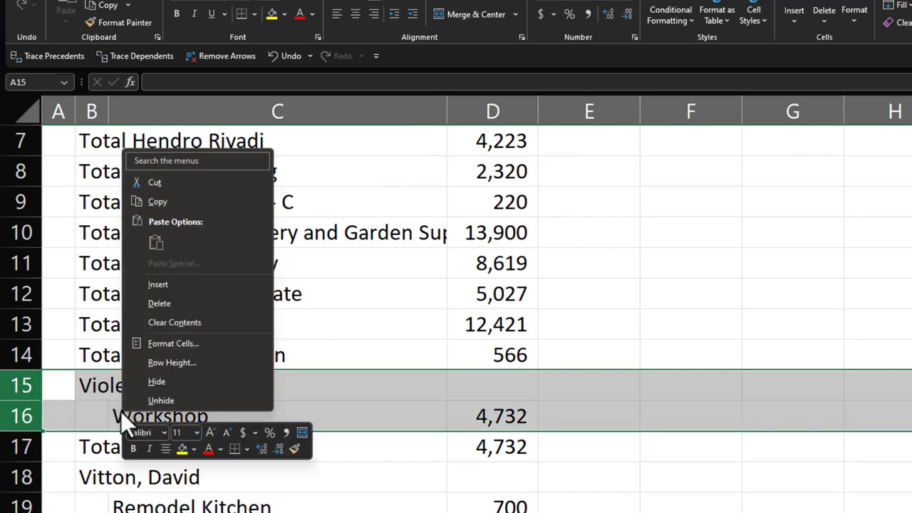
pyautogui.click(149, 304)
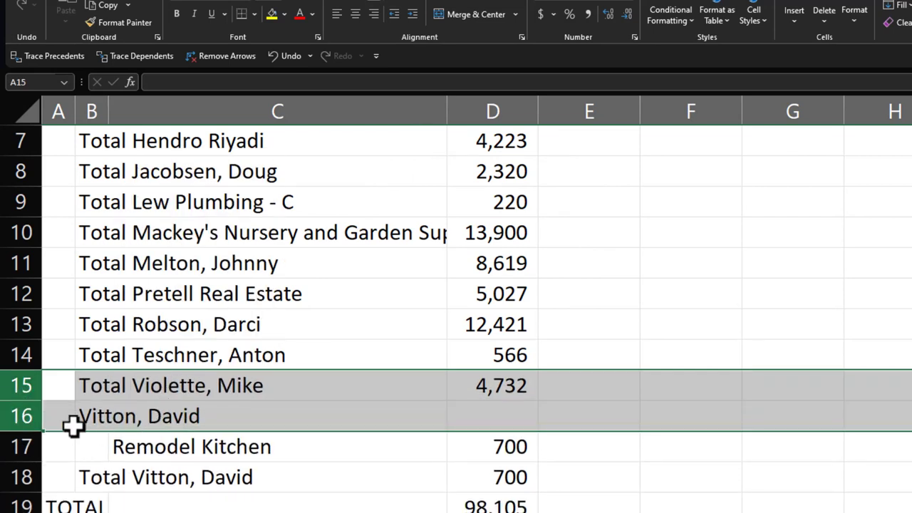
pyautogui.moveTo(21, 416); pyautogui.dragTo(32, 441)
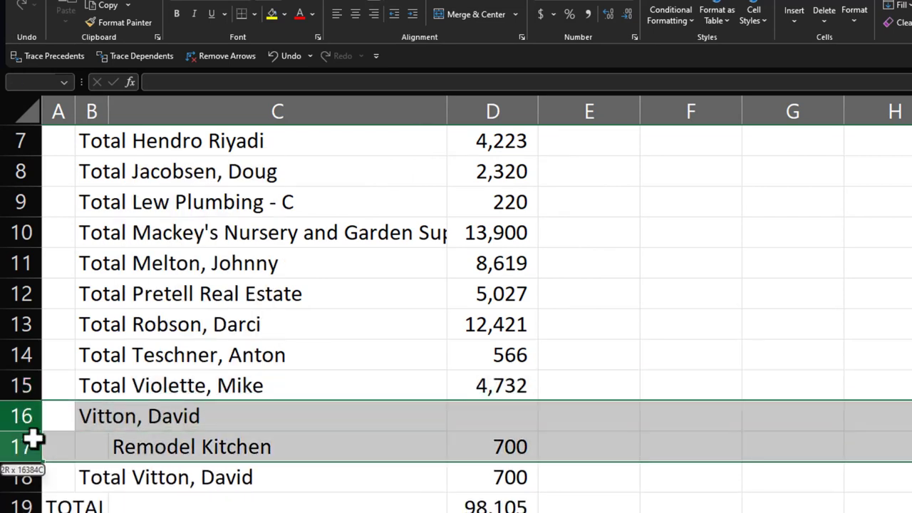
pyautogui.rightClick(185, 438)
pyautogui.click(218, 332)
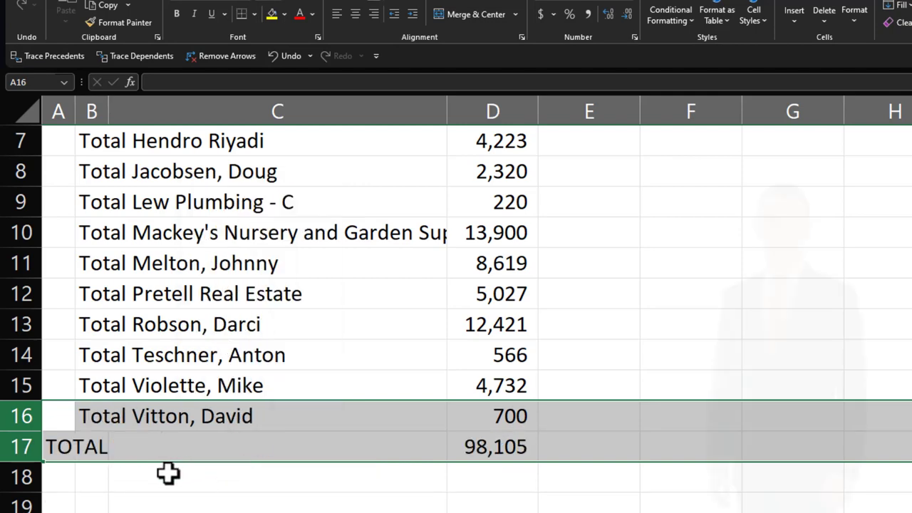
# Step: Clear the TOTAL label from cell A17
pyautogui.click(169, 473)
pyautogui.click(491, 447)
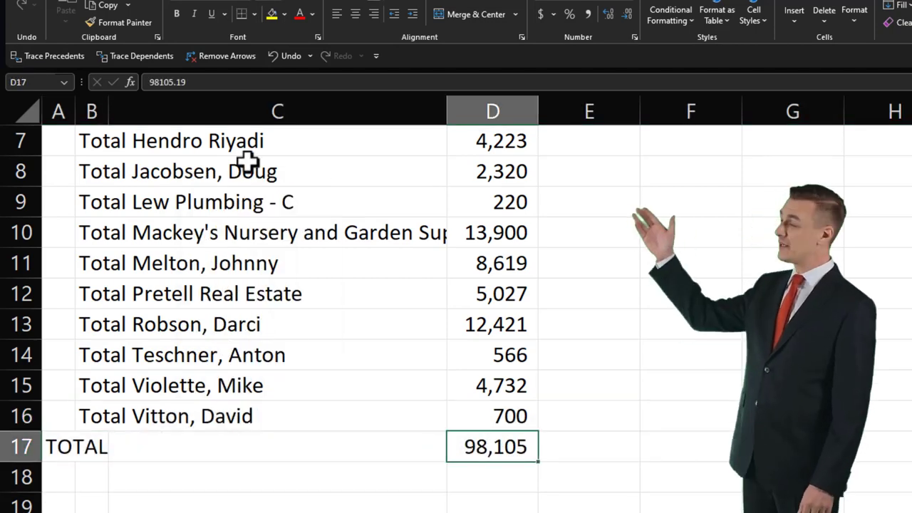
pyautogui.click(66, 446)
pyautogui.press('Delete')
# Step: Replace the D17 grand total with =SUM(D1:D16), still giving 98,105
pyautogui.press('Right')
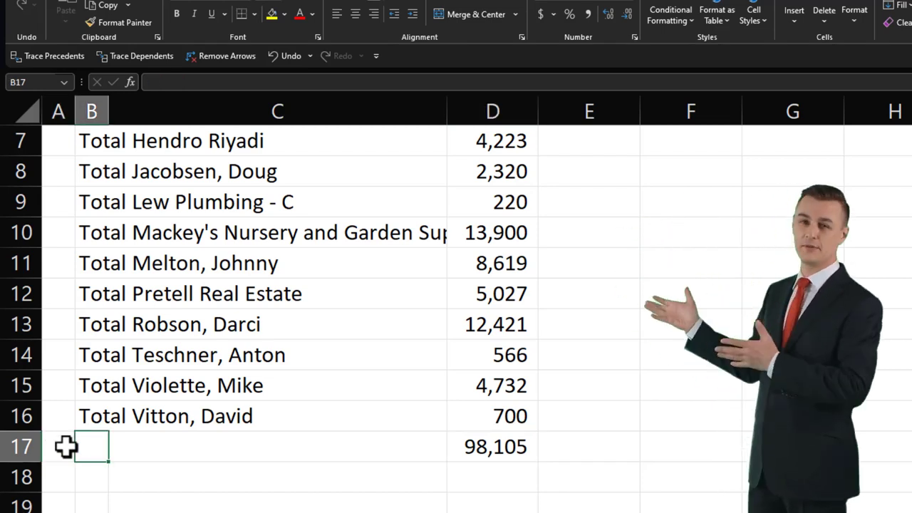
pyautogui.press('Right')
pyautogui.press('Right')
pyautogui.press('Right')
pyautogui.press('Left')
pyautogui.write('=')
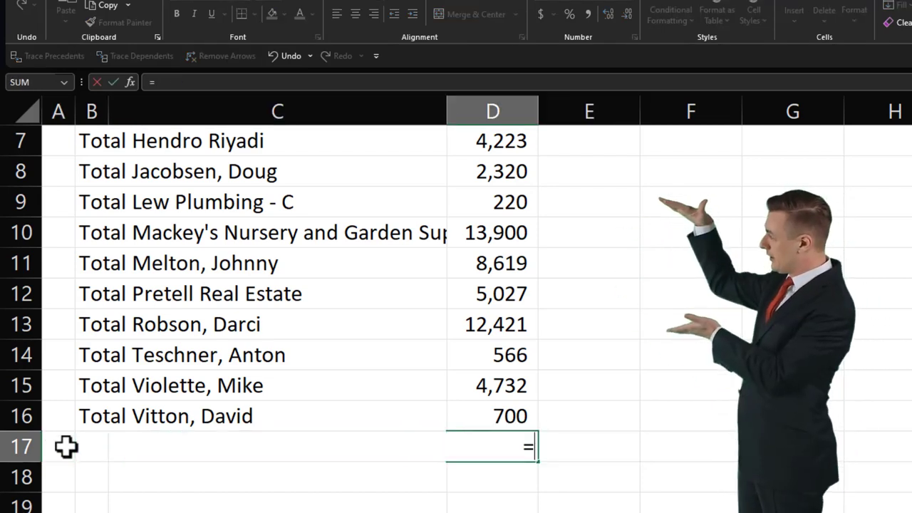
pyautogui.write('sum(')
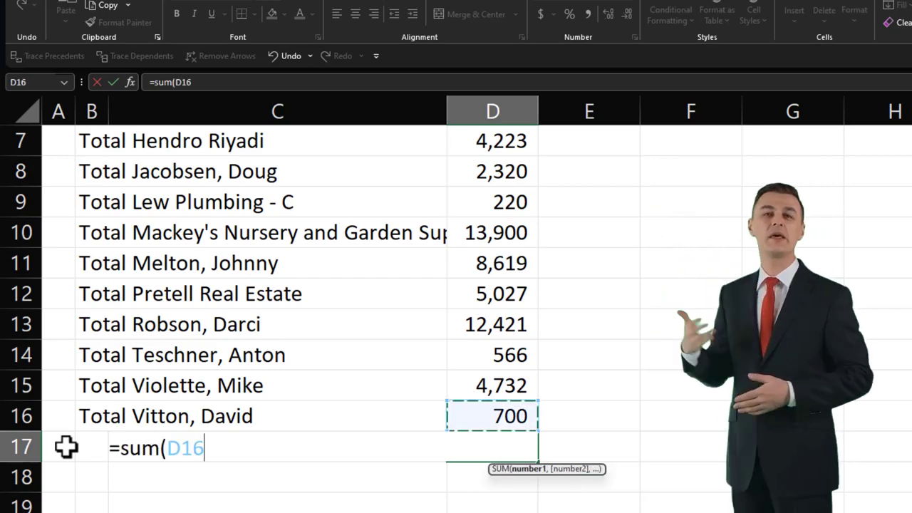
pyautogui.hotkey('shift', 'Up')
pyautogui.hotkey('shift', 'Up')
pyautogui.hotkey('shift', 'Up')
pyautogui.hotkey('shift', 'Up')
pyautogui.hotkey('shift', 'Up')
pyautogui.hotkey('shift', 'Up')
pyautogui.hotkey('shift', 'Up')
pyautogui.hotkey('shift', 'Up')
pyautogui.hotkey('shift', 'Up')
pyautogui.hotkey('shift', 'Up')
pyautogui.hotkey('shift', 'Up')
pyautogui.hotkey('shift', 'Up')
pyautogui.hotkey('shift', 'Up')
pyautogui.hotkey('shift', 'Up')
pyautogui.hotkey('shift', 'Up')
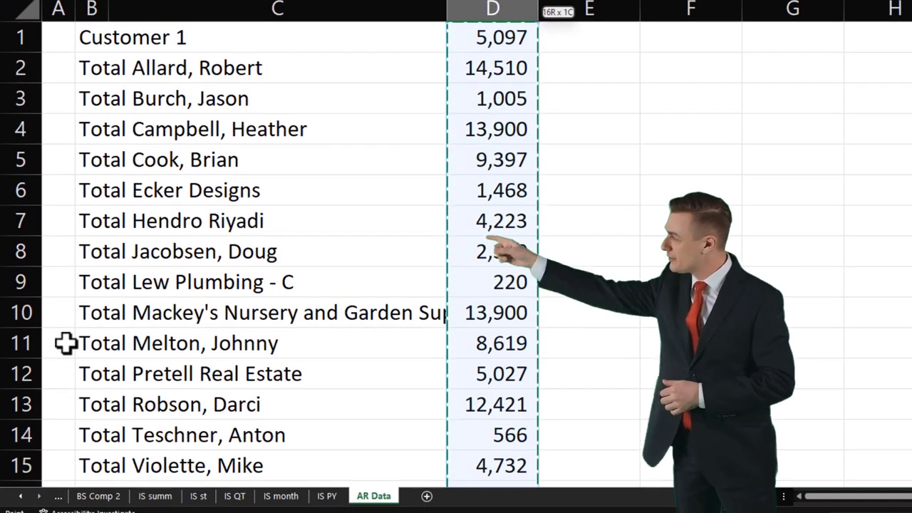
pyautogui.press('Return')
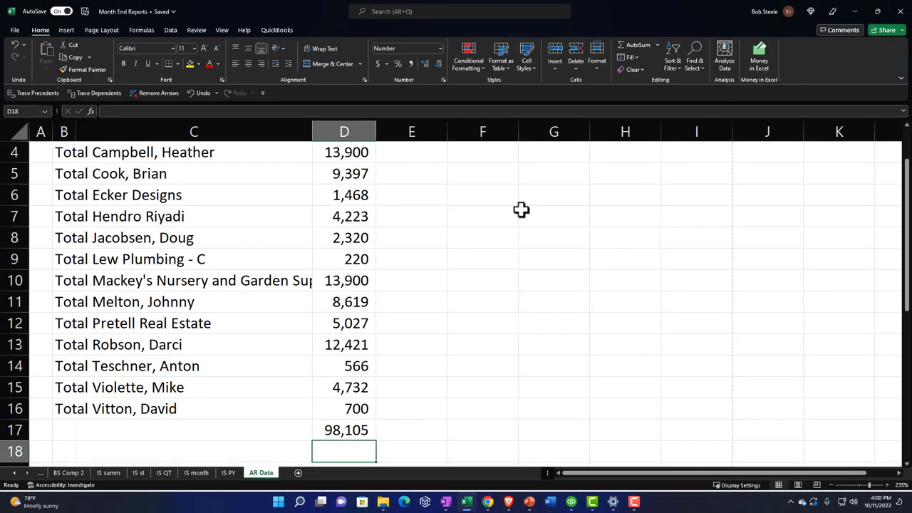
pyautogui.scroll(1, 262, 341)
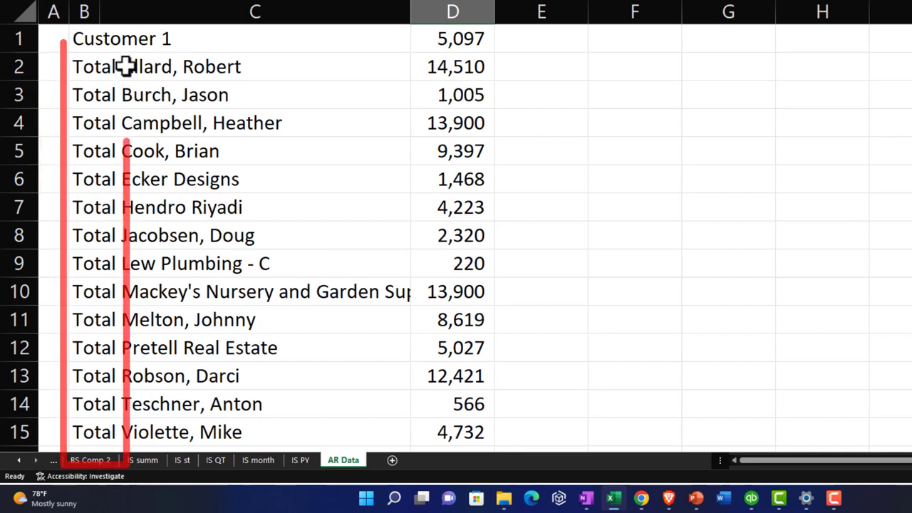
# Step: Retype the customer total label in cell B2, entering 'Tot'
pyautogui.click(123, 66)
pyautogui.write('Tot')
pyautogui.press('Return')
# Step: Select the customer Total labels in B2:B16 for copying
pyautogui.click(88, 66)
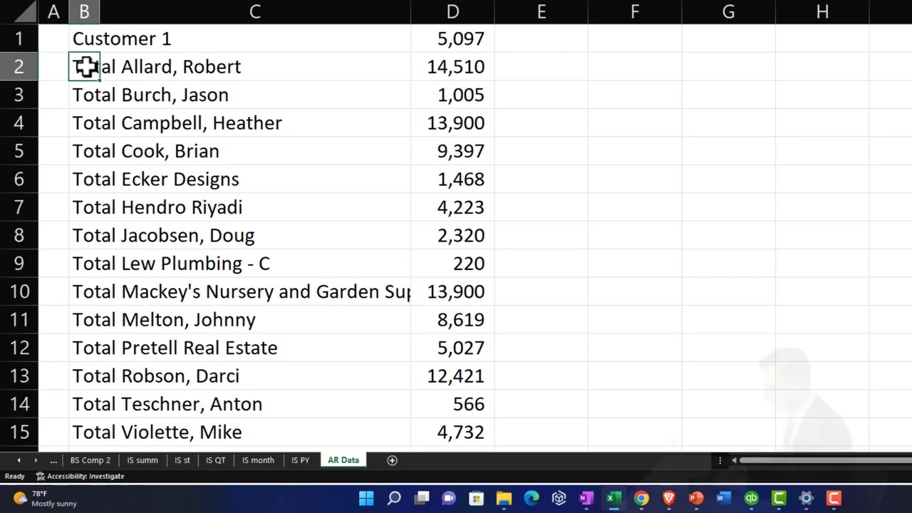
pyautogui.moveTo(86, 67); pyautogui.dragTo(89, 392)
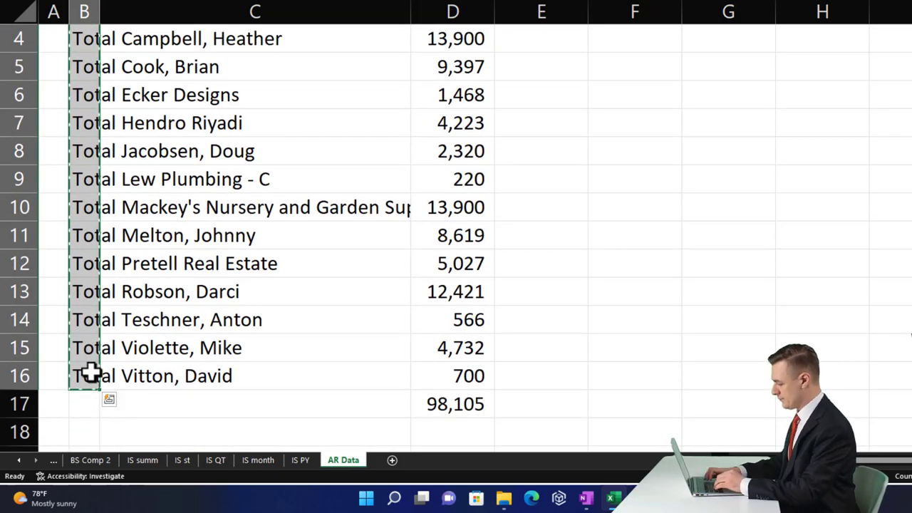
pyautogui.scroll(1, 635, 80)
# Step: Paste the customer names into column F and widen it so full names show
pyautogui.click(622, 36)
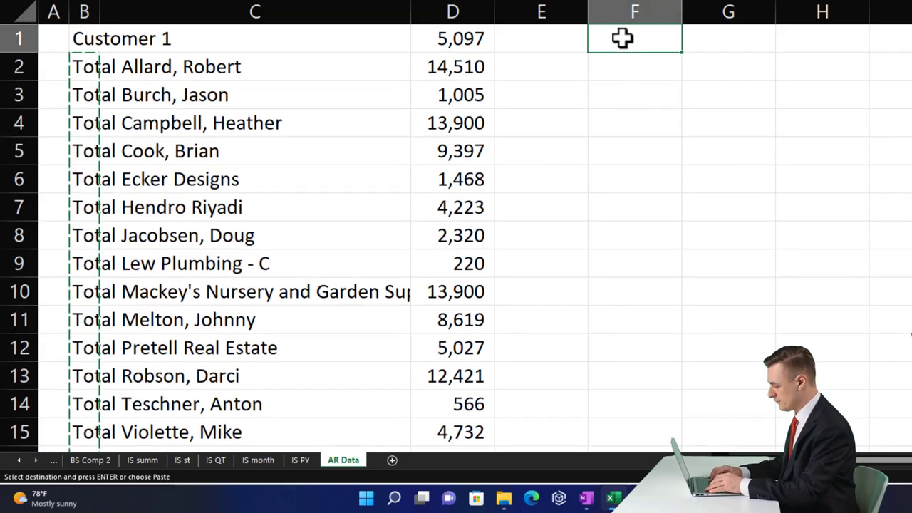
pyautogui.hotkey('ctrl', 'v')
pyautogui.click(736, 57)
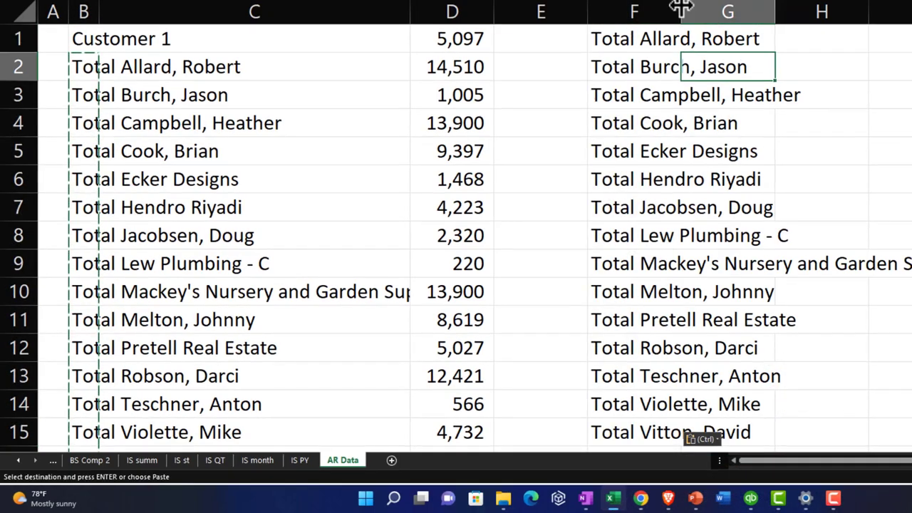
pyautogui.moveTo(679, 8); pyautogui.dragTo(911, 2)
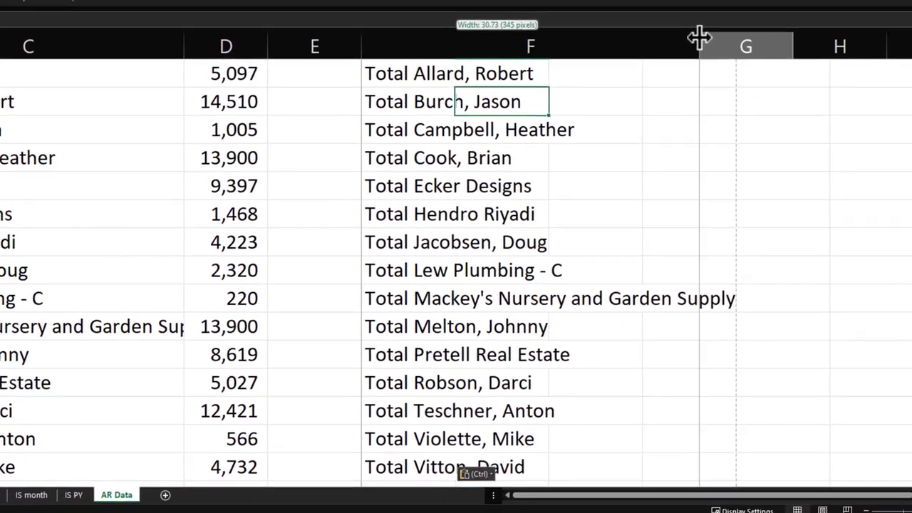
pyautogui.moveTo(698, 37); pyautogui.dragTo(699, 37)
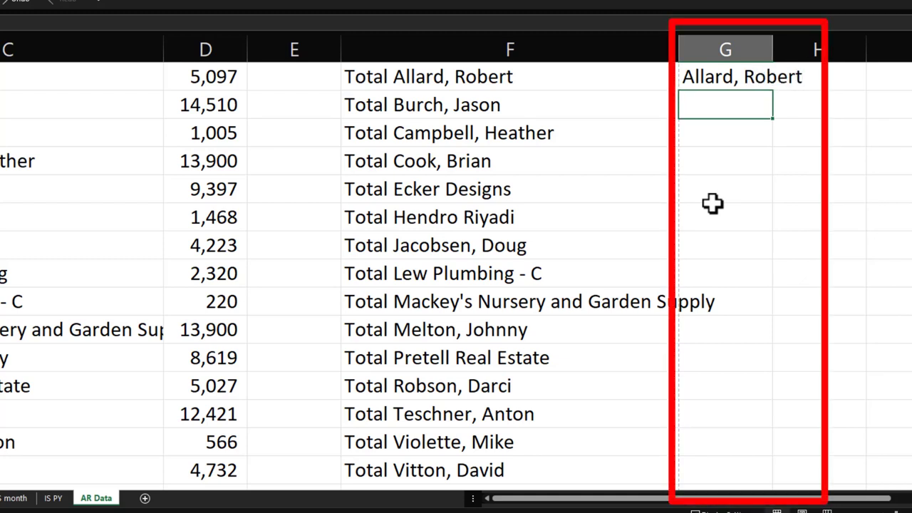
# Step: Flash Fill column G with each name minus 'Total' and copy the cleaned names
pyautogui.write('Bur')
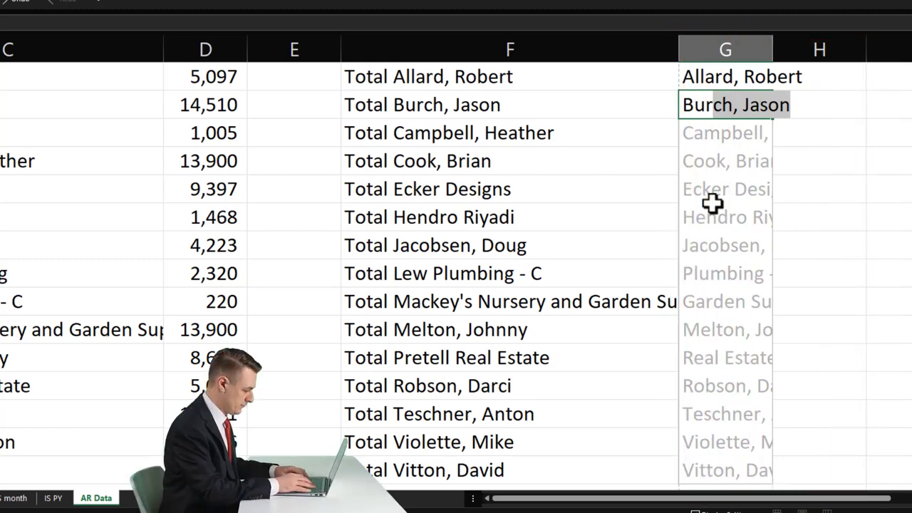
pyautogui.press('Return')
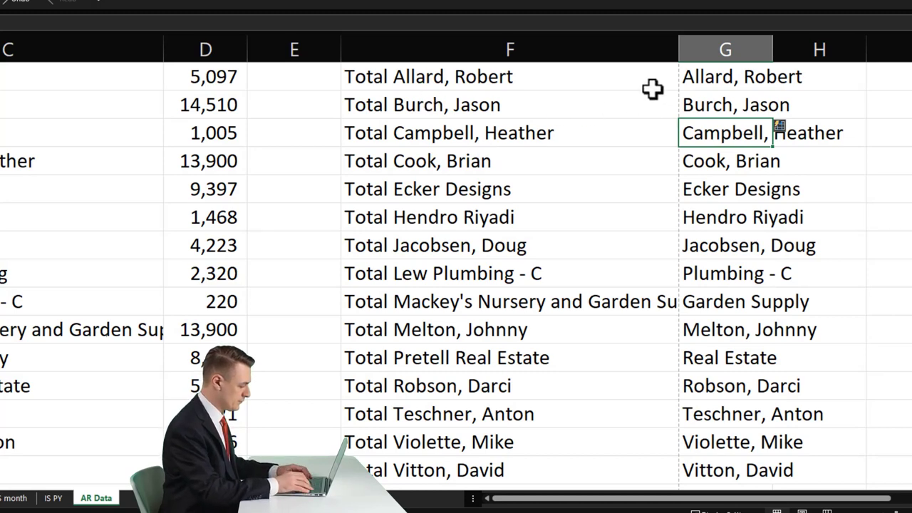
pyautogui.moveTo(727, 76); pyautogui.dragTo(747, 449)
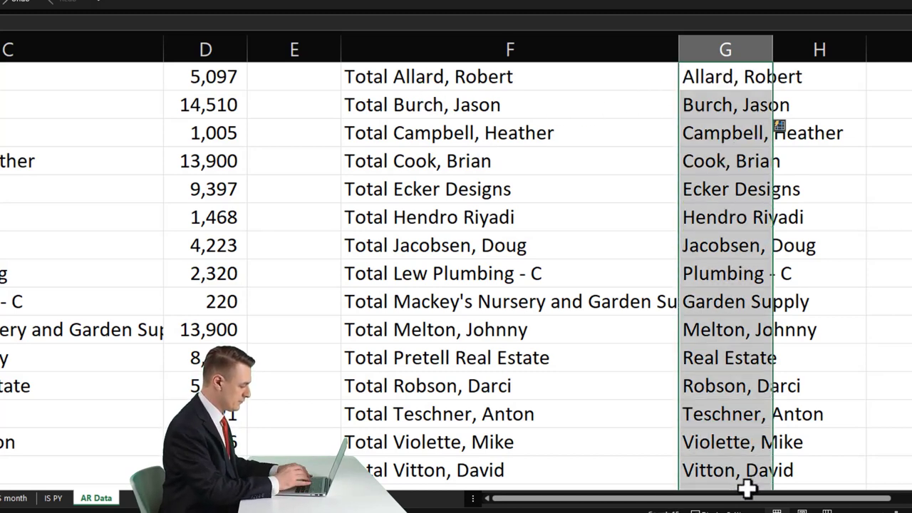
pyautogui.moveTo(747, 489); pyautogui.dragTo(721, 403)
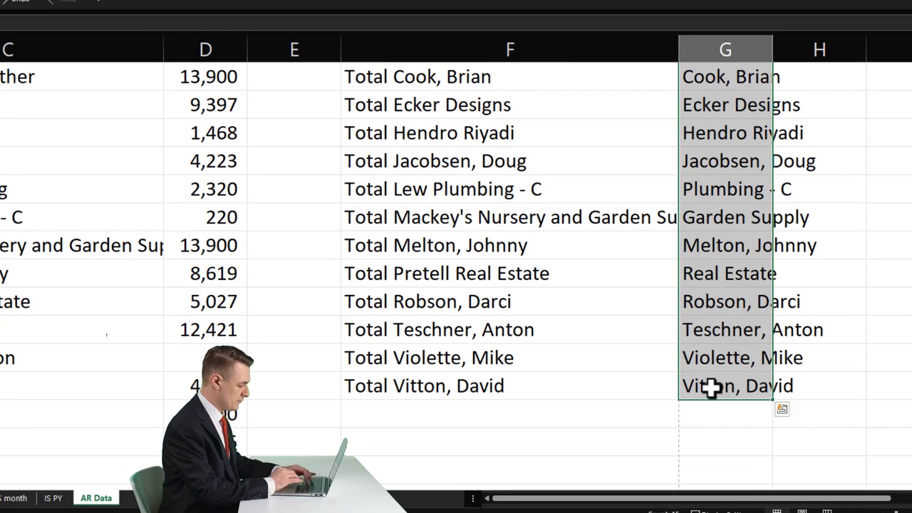
pyautogui.hotkey('ctrl', 'c')
pyautogui.scroll(1, 711, 386)
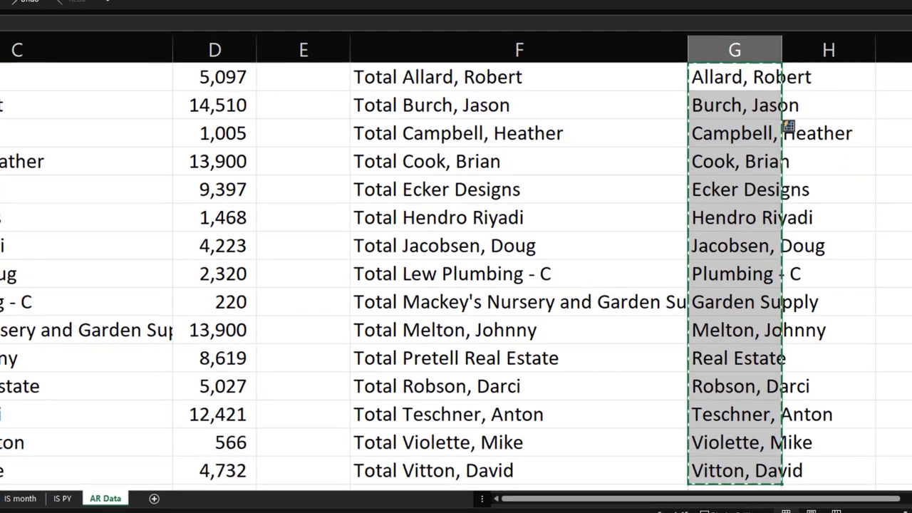
pyautogui.click(72, 113)
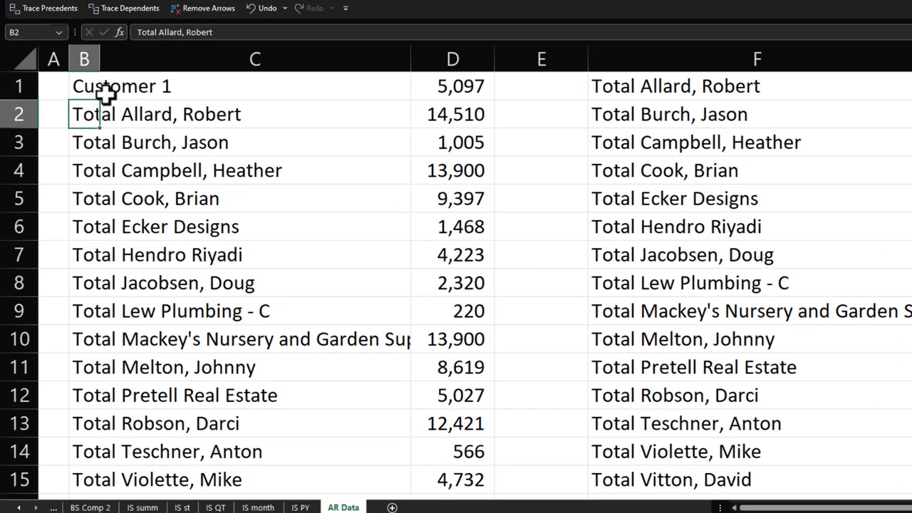
# Step: Replace column B's names with the cleaned names and widen column B to fit
pyautogui.hotkey('ctrl', 'v')
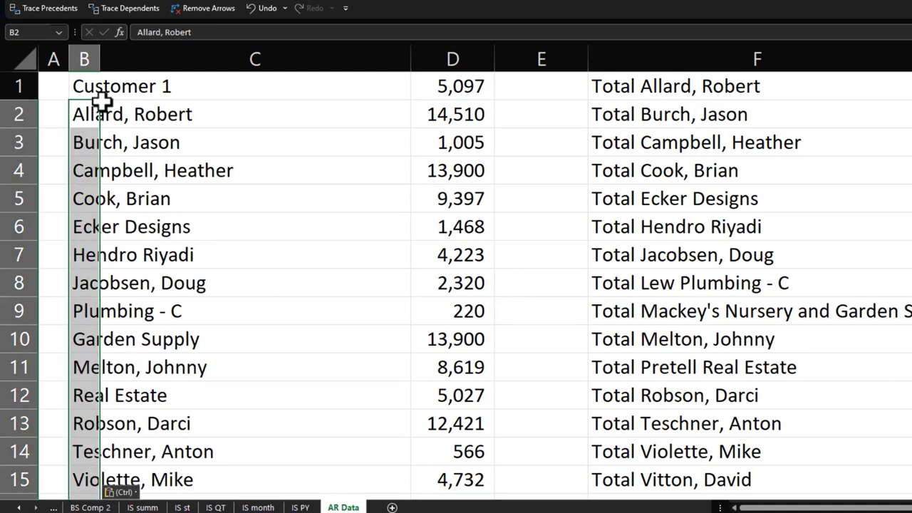
pyautogui.click(186, 205)
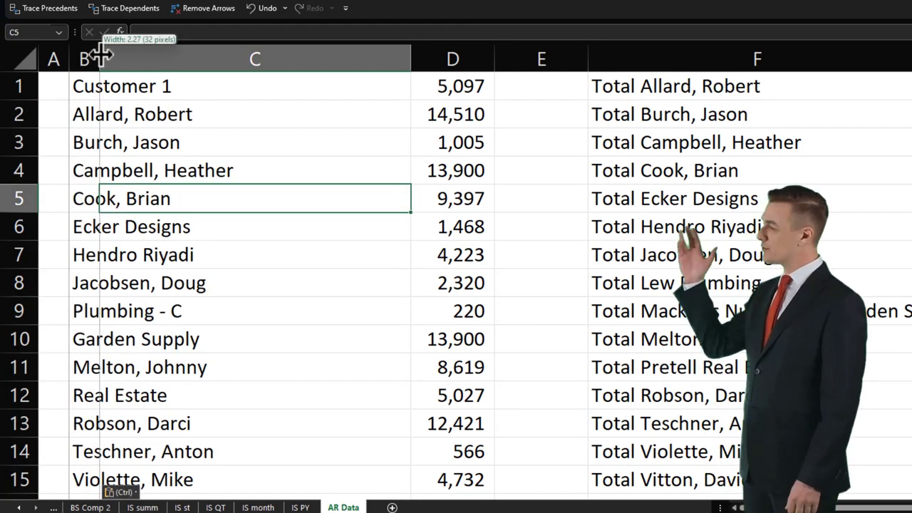
pyautogui.moveTo(100, 55); pyautogui.dragTo(316, 55)
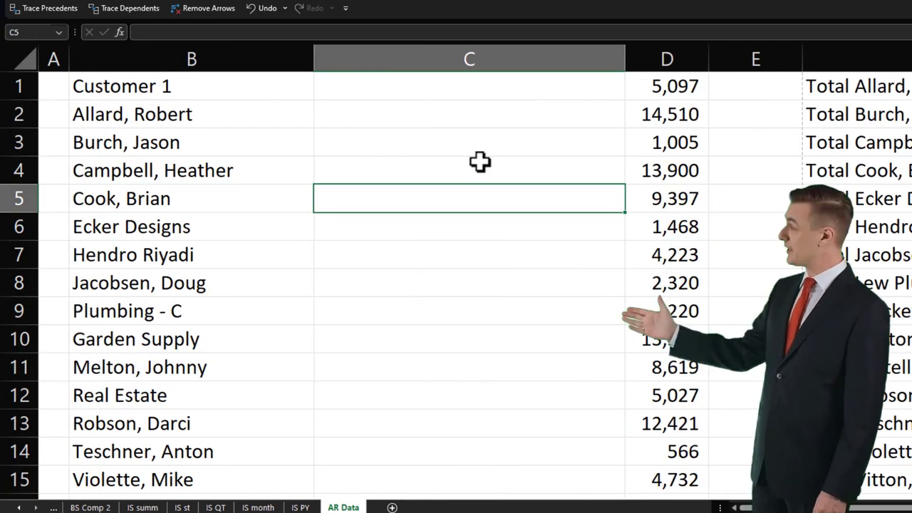
pyautogui.scroll(-5, 446, 202)
pyautogui.scroll(5, 448, 211)
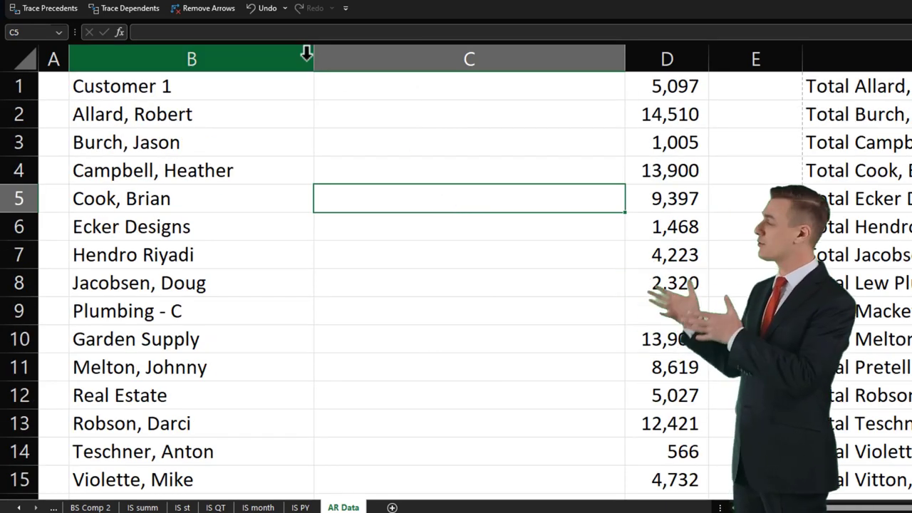
# Step: Delete the empty column C
pyautogui.click(471, 58)
pyautogui.rightClick(460, 189)
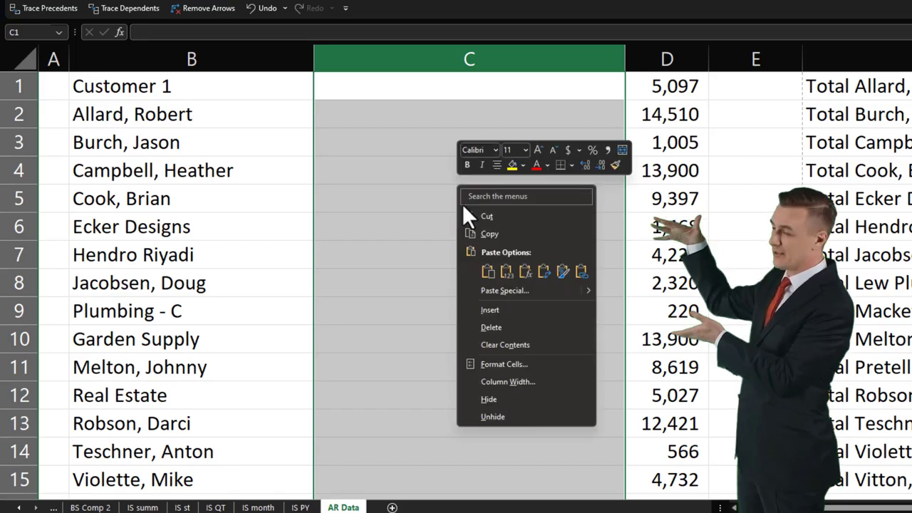
pyautogui.click(495, 327)
# Step: Delete helper columns E through G
pyautogui.click(580, 55)
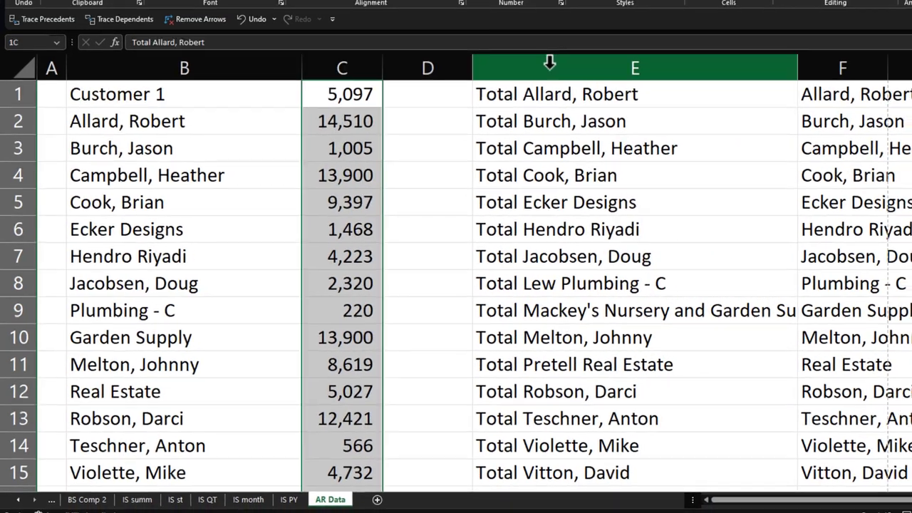
pyautogui.moveTo(549, 63); pyautogui.dragTo(904, 70)
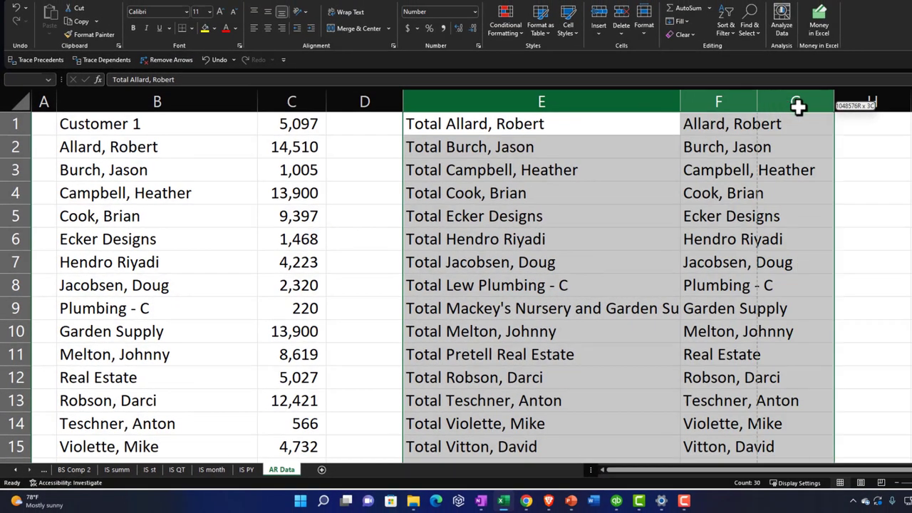
pyautogui.moveTo(797, 106); pyautogui.dragTo(797, 106)
pyautogui.rightClick(547, 209)
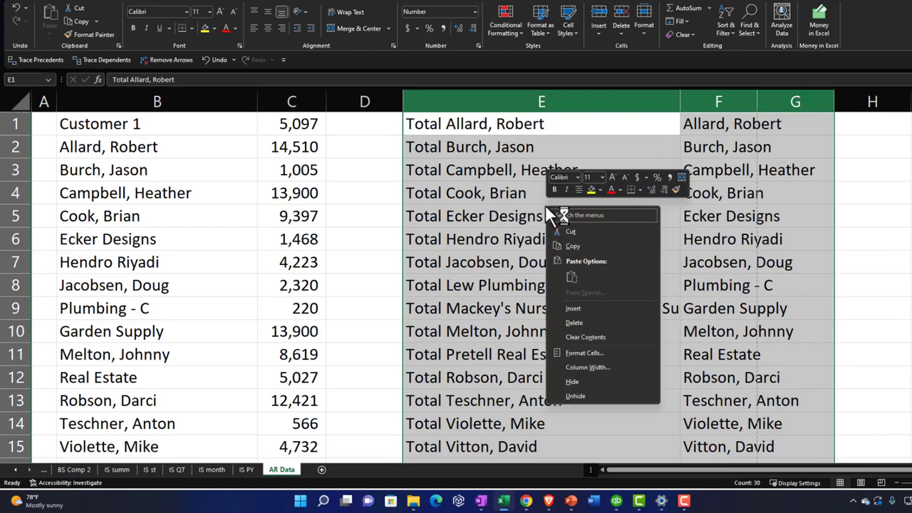
pyautogui.click(570, 323)
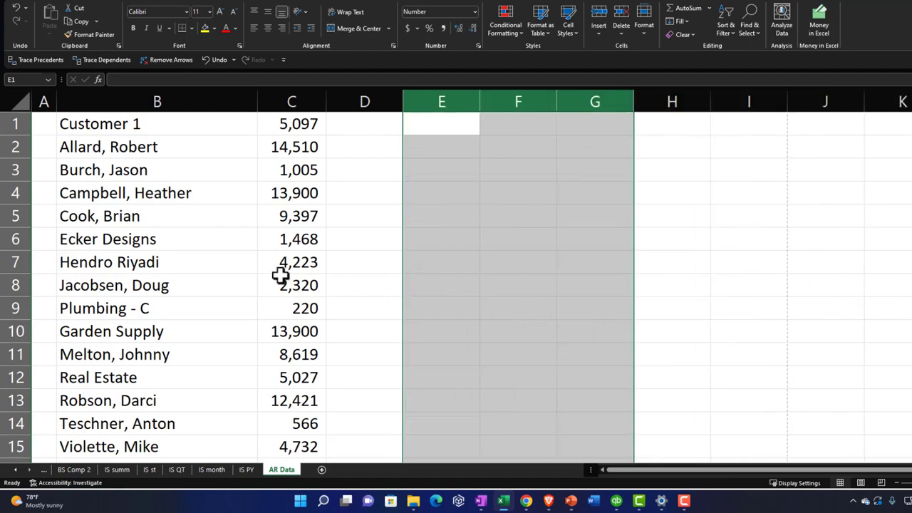
pyautogui.click(242, 262)
pyautogui.scroll(-3, 256, 260)
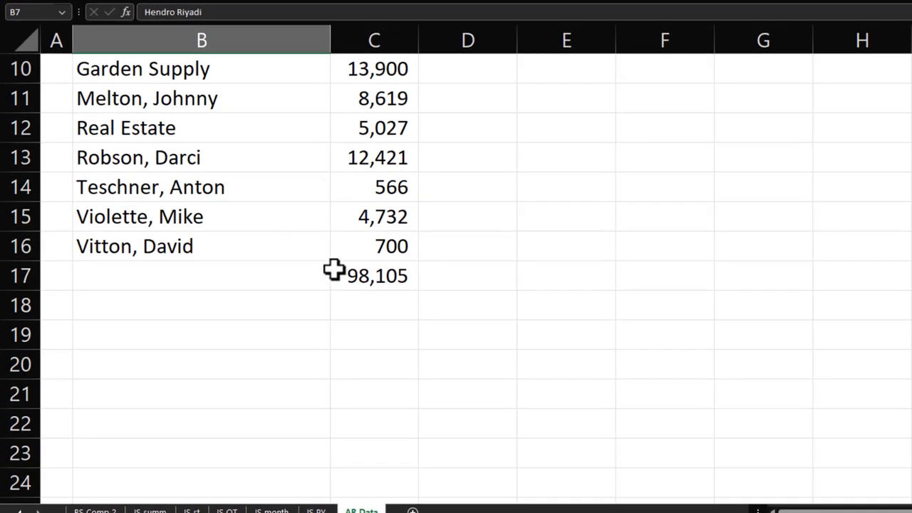
# Step: Select the names and balances in B1:C16 and start inserting a table from them
pyautogui.click(347, 279)
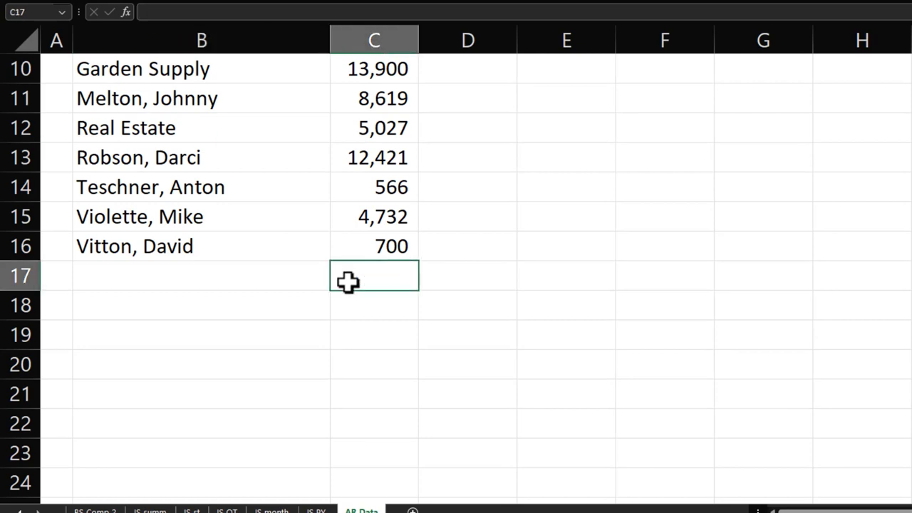
pyautogui.scroll(3, 315, 305)
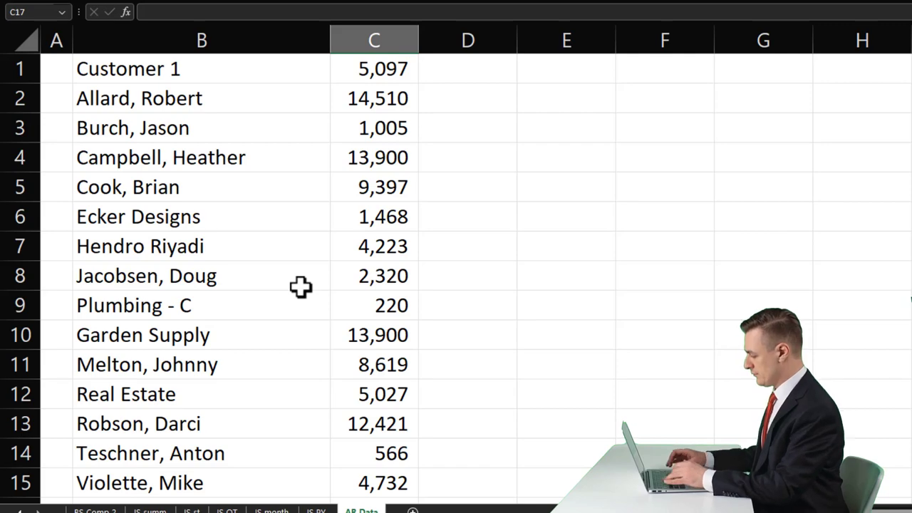
pyautogui.moveTo(160, 72); pyautogui.dragTo(333, 502)
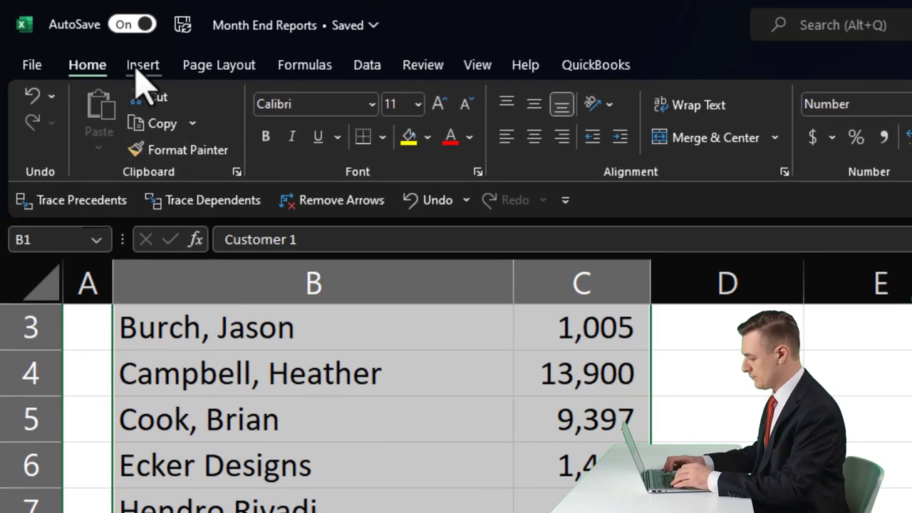
pyautogui.click(141, 66)
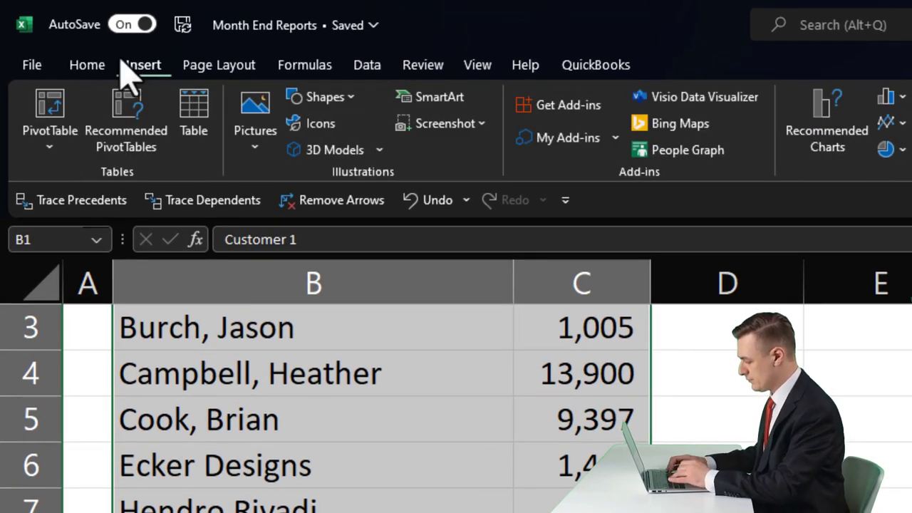
pyautogui.click(191, 111)
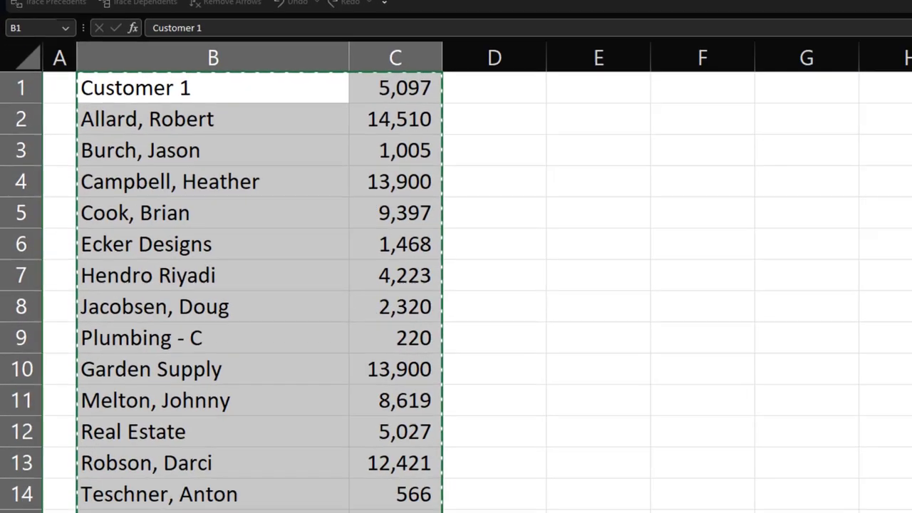
# Step: Create the table with Column1 and Column2 headers and delete the empty column A
pyautogui.press('Return')
pyautogui.click(282, 169)
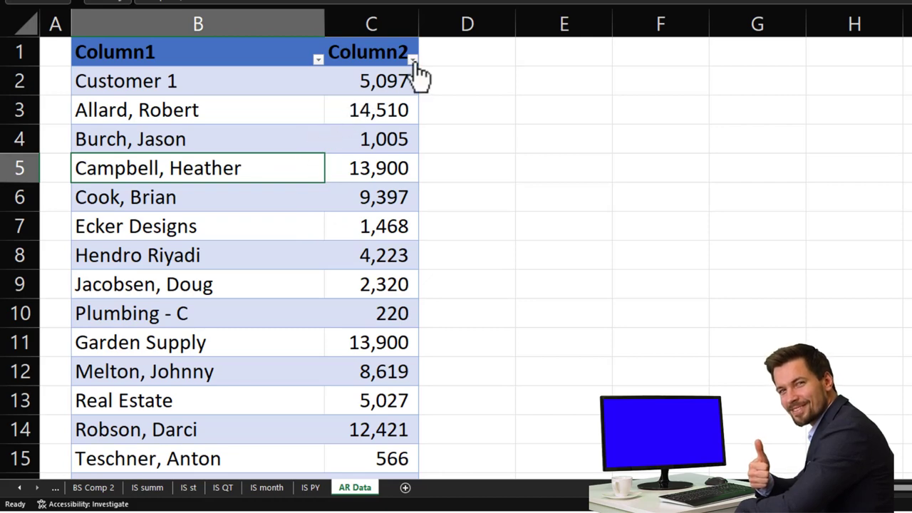
pyautogui.click(57, 21)
pyautogui.scroll(-5, 45, 213)
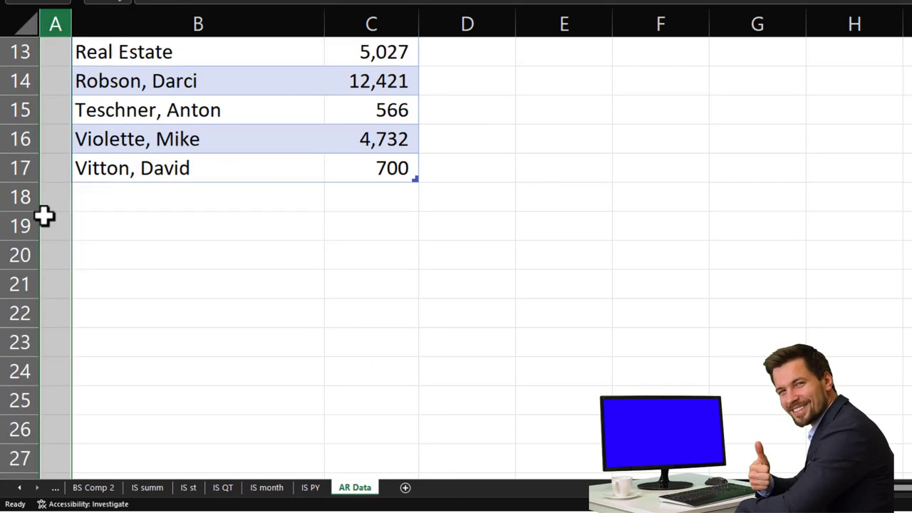
pyautogui.scroll(5, 85, 216)
pyautogui.rightClick(50, 63)
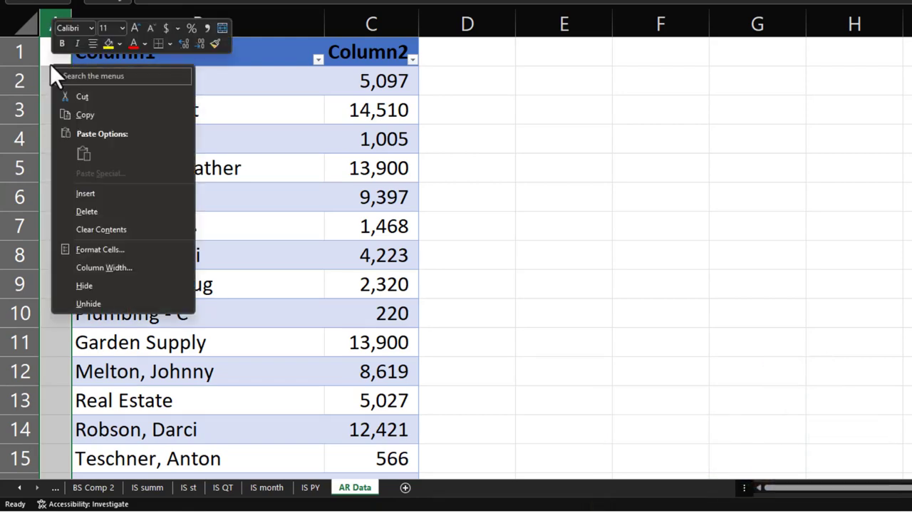
pyautogui.click(88, 208)
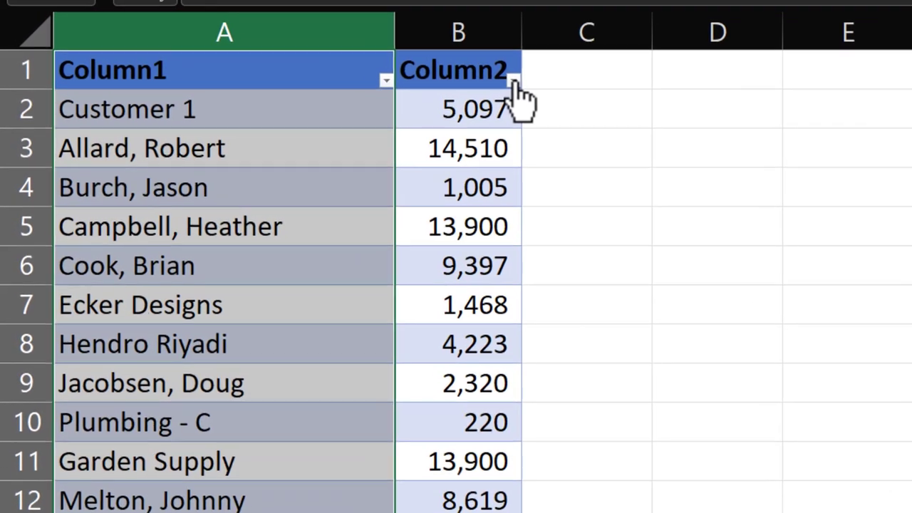
pyautogui.click(380, 60)
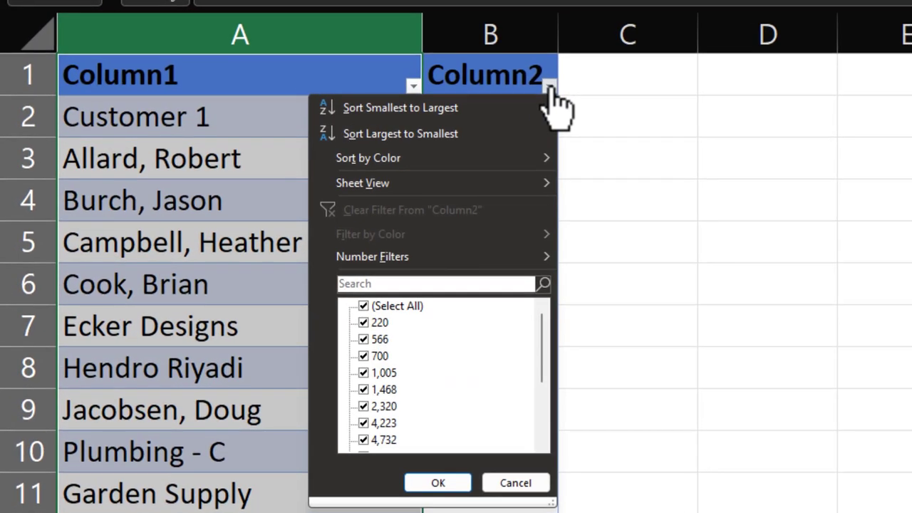
# Step: Sort the table by Column2 largest to smallest, from 14,510 down to 220
pyautogui.click(360, 135)
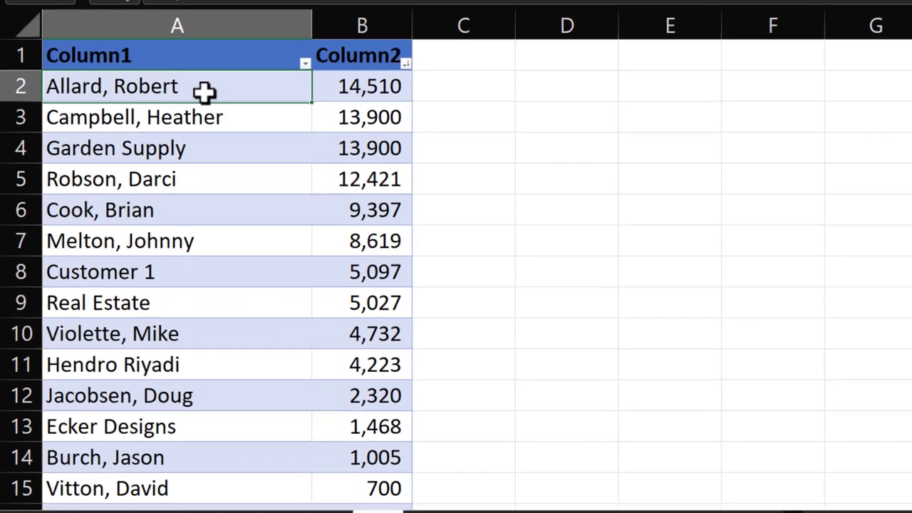
pyautogui.press('Right')
pyautogui.press('Down')
pyautogui.press('Down')
pyautogui.press('Down')
pyautogui.press('Down')
pyautogui.press('Down')
pyautogui.press('Down')
pyautogui.press('Down')
pyautogui.press('Down')
pyautogui.press('Down')
pyautogui.press('Down')
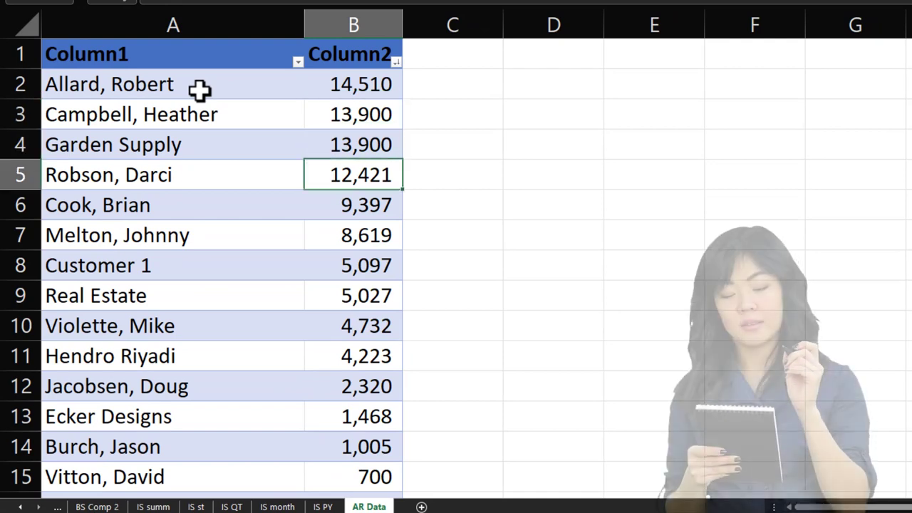
pyautogui.press('Down')
pyautogui.press('Down')
pyautogui.press('Down')
pyautogui.press('Down')
pyautogui.press('Down')
pyautogui.press('Down')
pyautogui.press('Down')
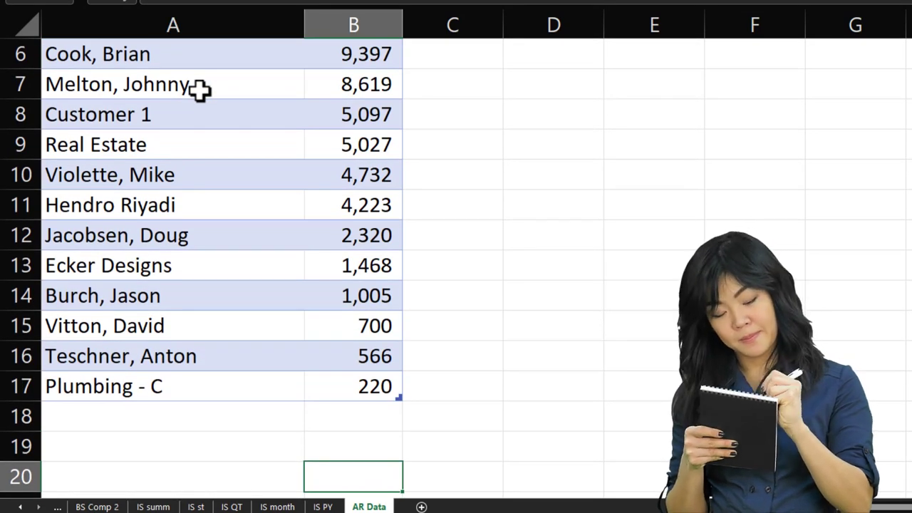
pyautogui.press('Up')
pyautogui.press('Up')
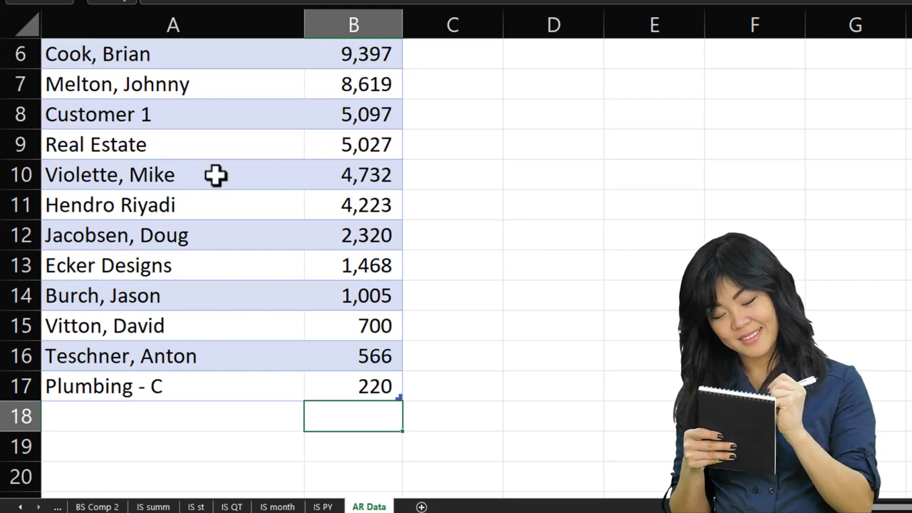
pyautogui.scroll(1, 235, 228)
pyautogui.click(238, 241)
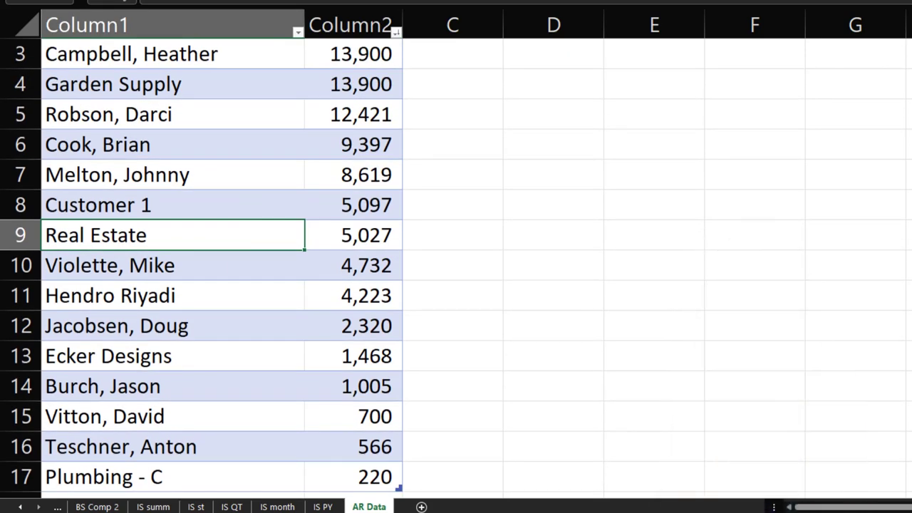
# Step: Insert a 2-D pie chart of the customer names and balances in A1:B15
pyautogui.scroll(-3, 285, 194)
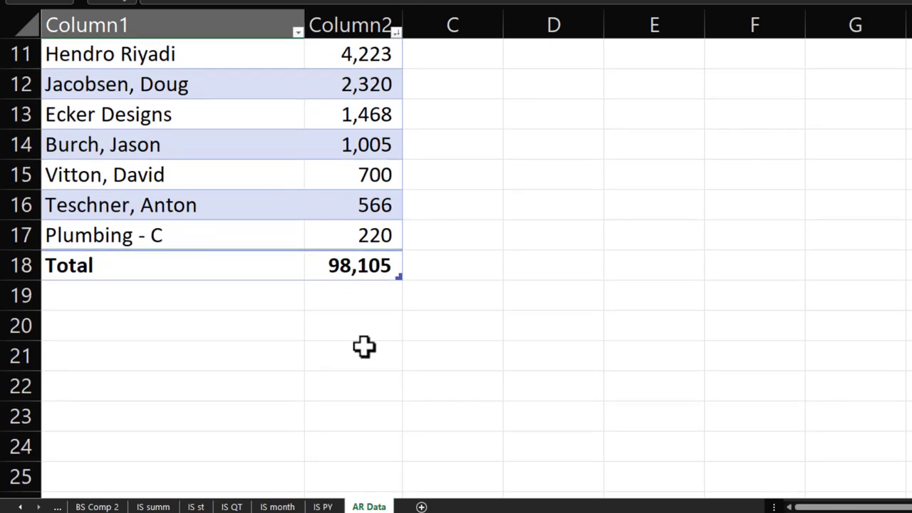
pyautogui.scroll(3, 364, 347)
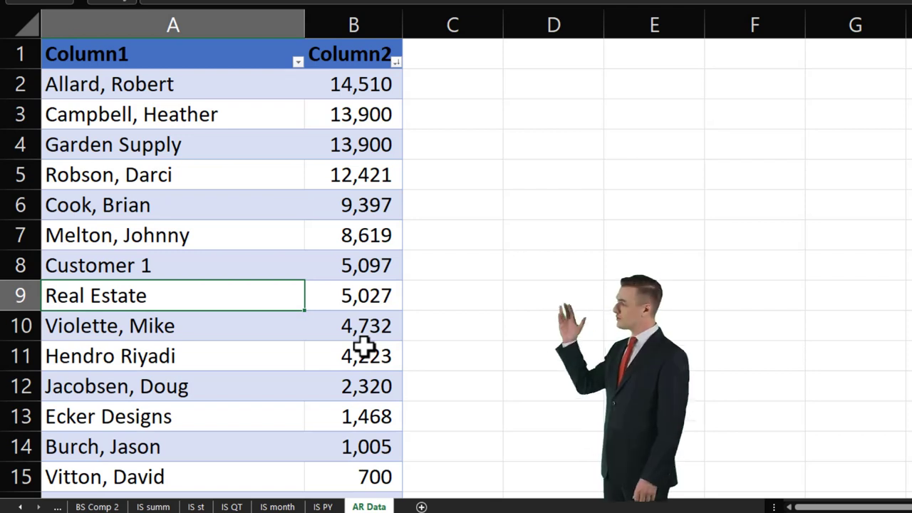
pyautogui.click(118, 57)
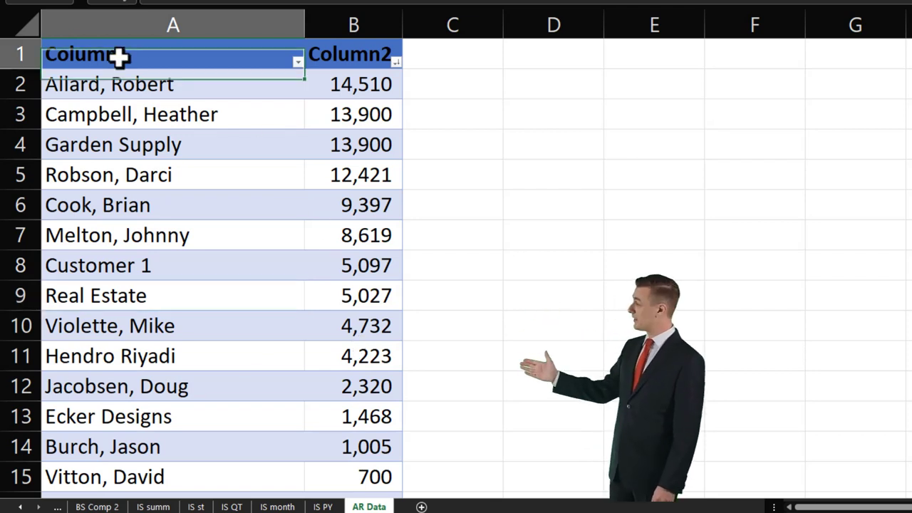
pyautogui.moveTo(147, 66); pyautogui.dragTo(320, 412)
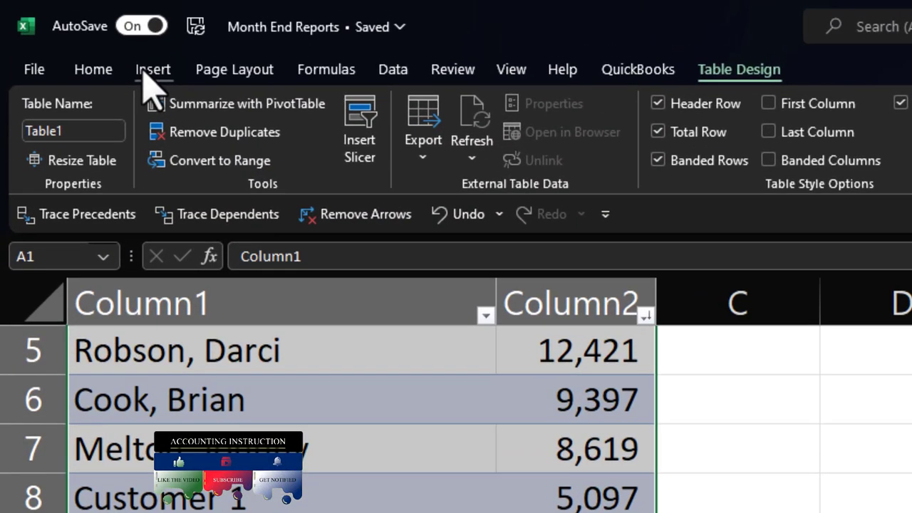
pyautogui.click(132, 32)
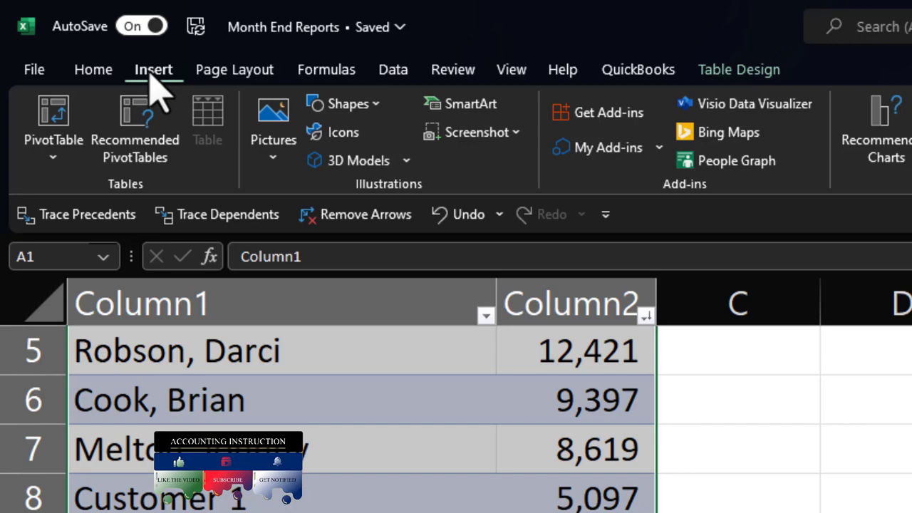
pyautogui.click(459, 159)
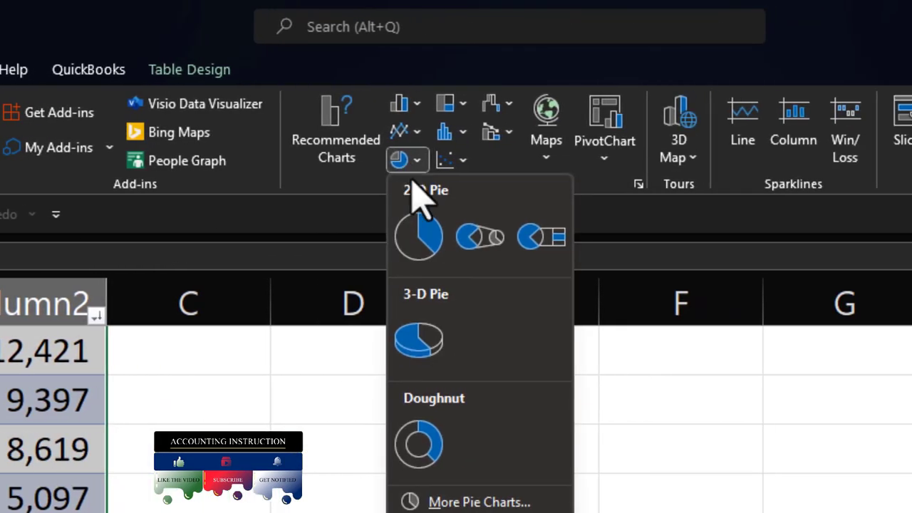
pyautogui.click(417, 228)
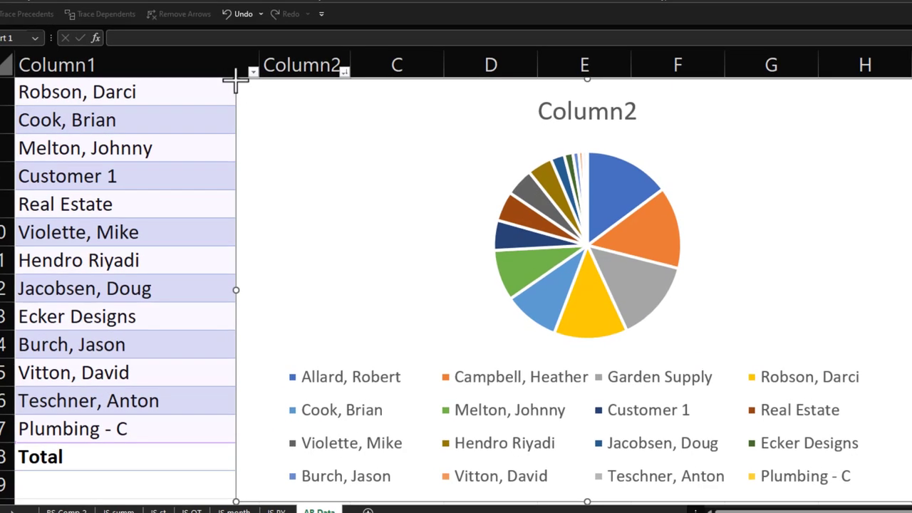
# Step: Move the pie chart beside the table, delete its Column2 title, and apply another chart style
pyautogui.moveTo(165, 151); pyautogui.dragTo(192, 168)
pyautogui.moveTo(342, 120); pyautogui.dragTo(415, 91)
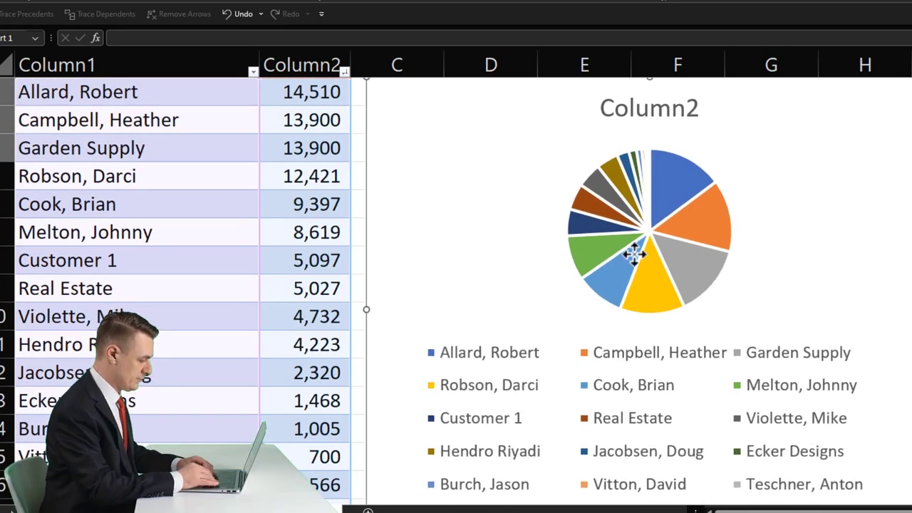
pyautogui.scroll(-1, 635, 287)
pyautogui.scroll(2, 673, 367)
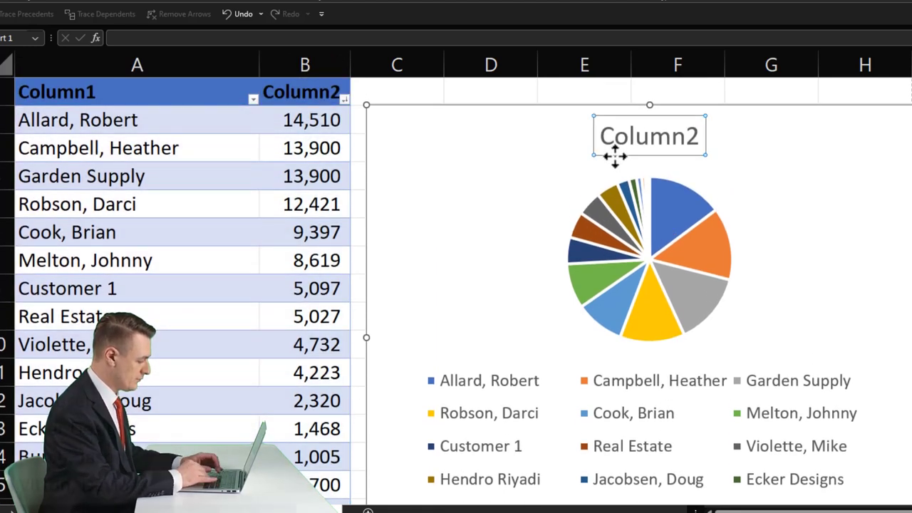
pyautogui.press('Delete')
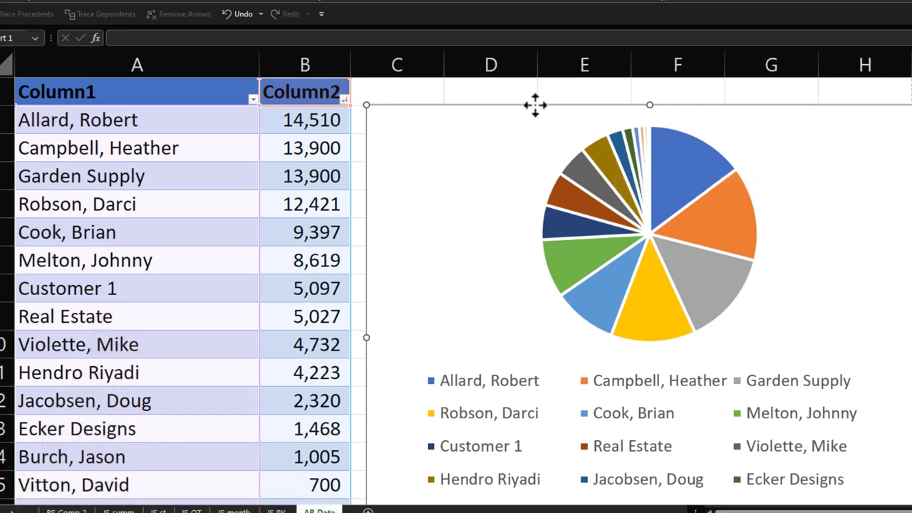
pyautogui.moveTo(535, 105); pyautogui.dragTo(535, 91)
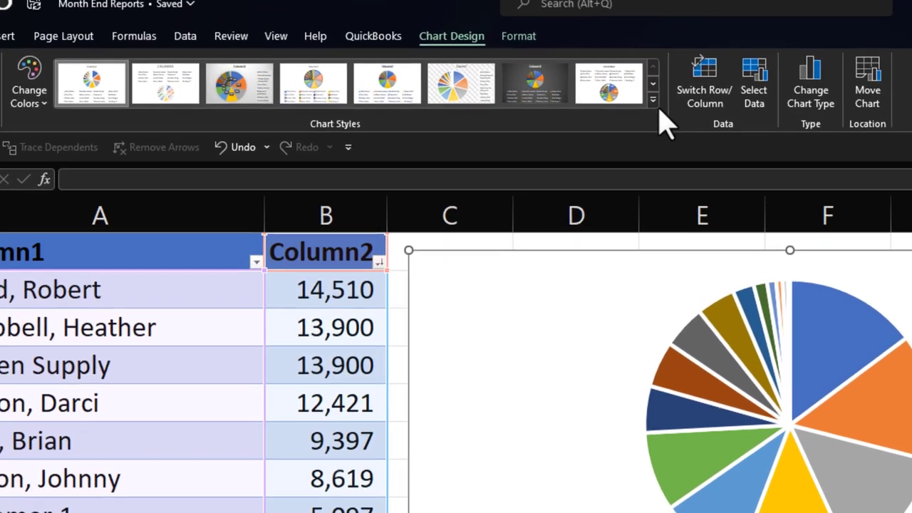
pyautogui.click(673, 131)
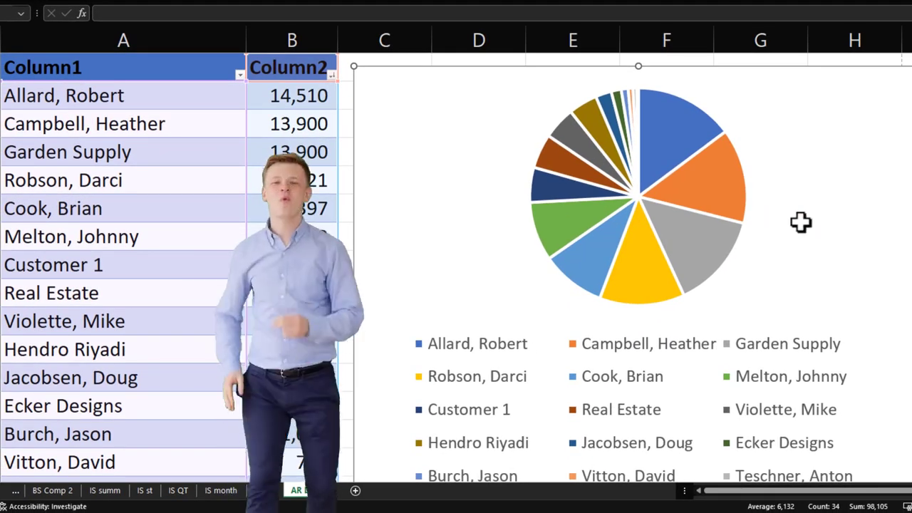
pyautogui.scroll(-1, 663, 360)
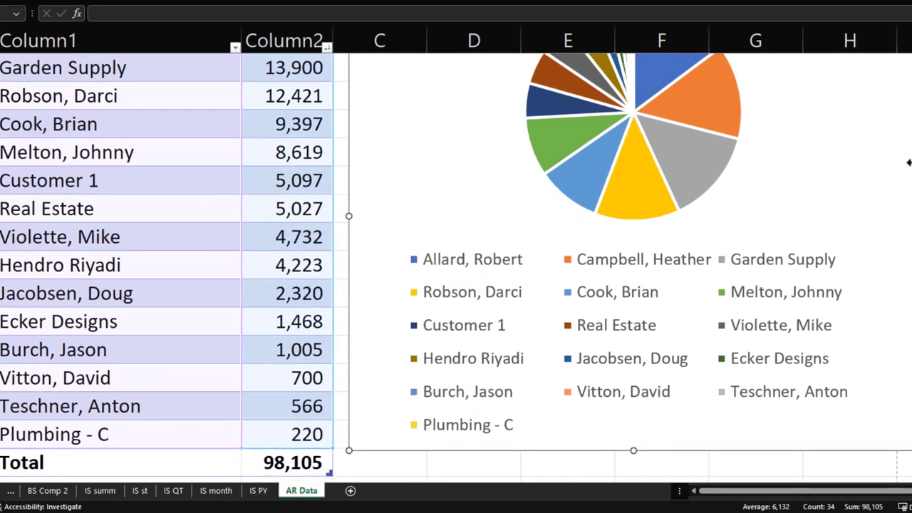
# Step: Delete the pie chart and review the ten largest customers in column A
pyautogui.press('Delete')
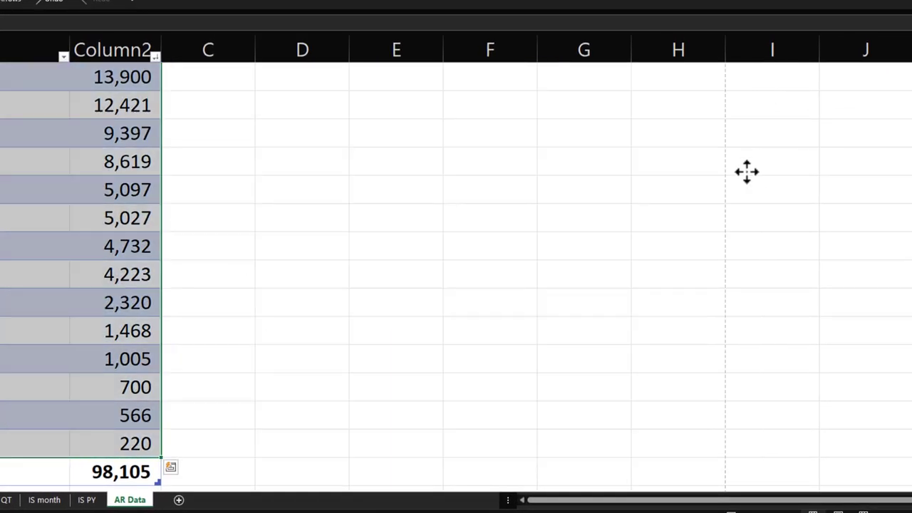
pyautogui.click(200, 306)
pyautogui.scroll(1, 194, 177)
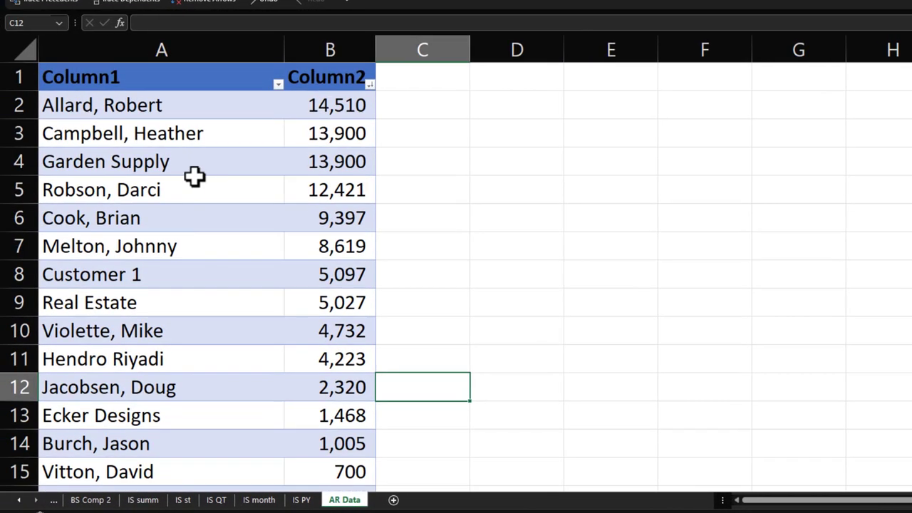
pyautogui.click(162, 105)
pyautogui.press('Down')
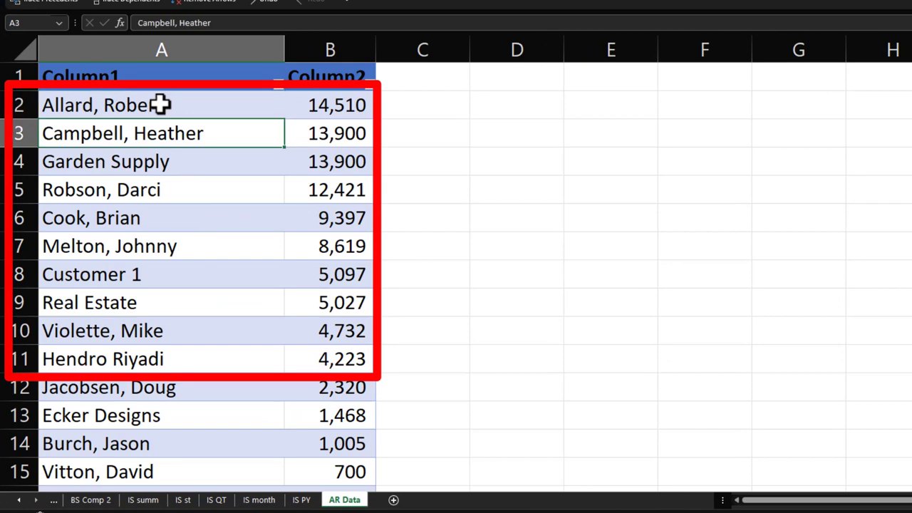
pyautogui.press('Down')
pyautogui.press('Down')
pyautogui.press('Down')
pyautogui.press('Down')
pyautogui.press('Down')
pyautogui.press('Down')
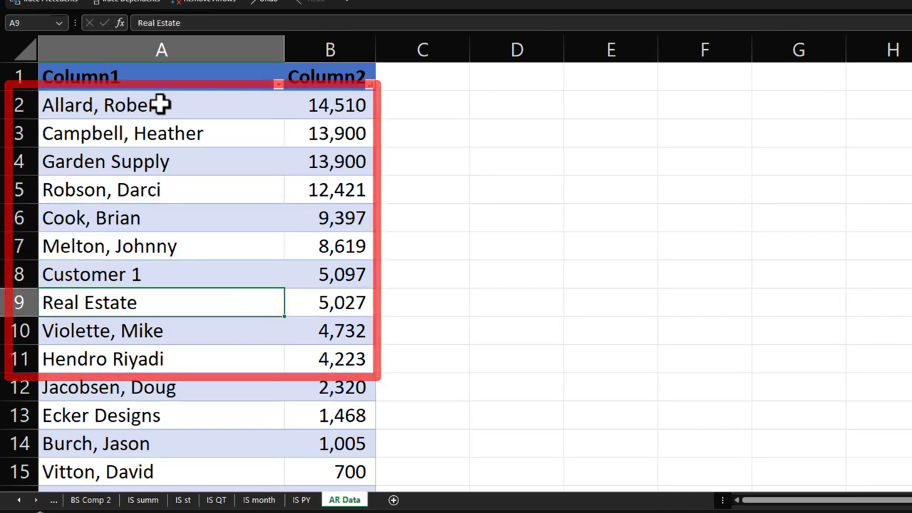
pyautogui.press('Down')
pyautogui.press('Down')
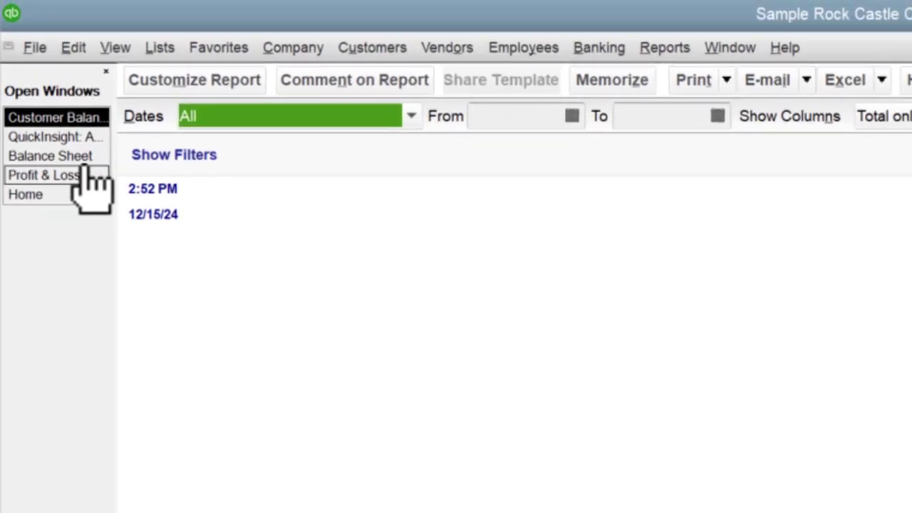
# Step: Switch to the QuickInsight: Accounts Receivable Graph window in QuickBooks
pyautogui.click(66, 141)
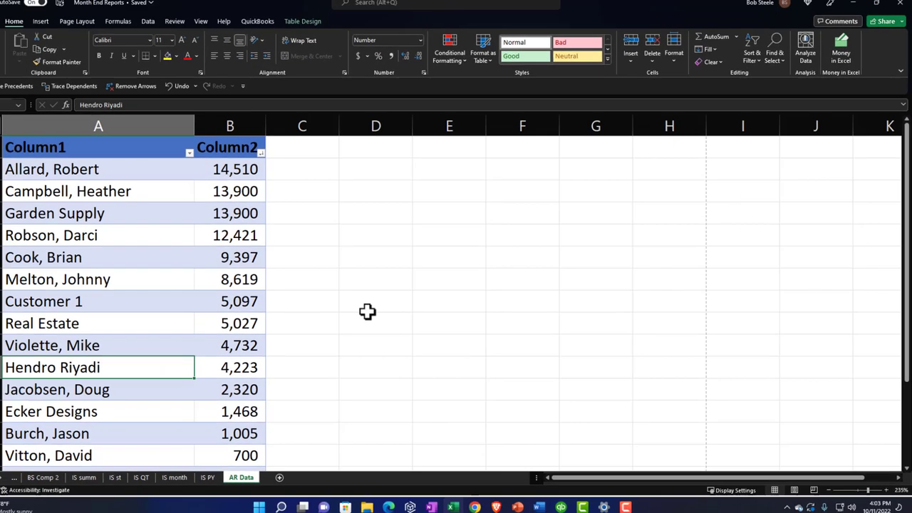
# Step: Enter the combined small-customer balance of 6,279 in row 12
pyautogui.press('Down')
pyautogui.press('Right')
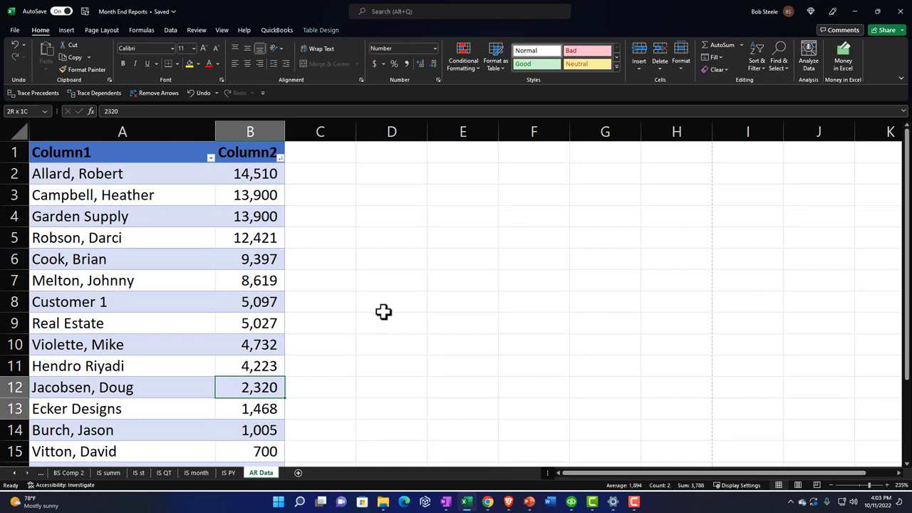
pyautogui.hotkey('shift', 'Down')
pyautogui.hotkey('shift', 'Down')
pyautogui.hotkey('shift', 'Down')
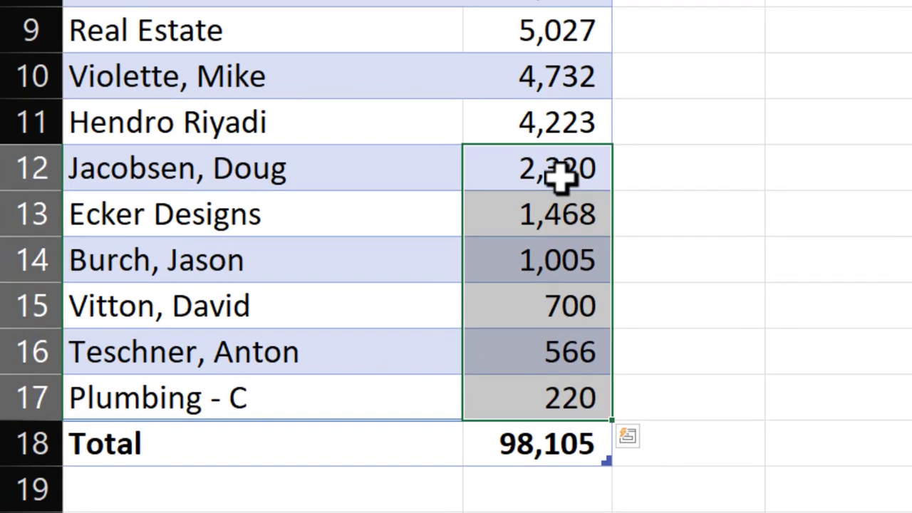
pyautogui.click(556, 168)
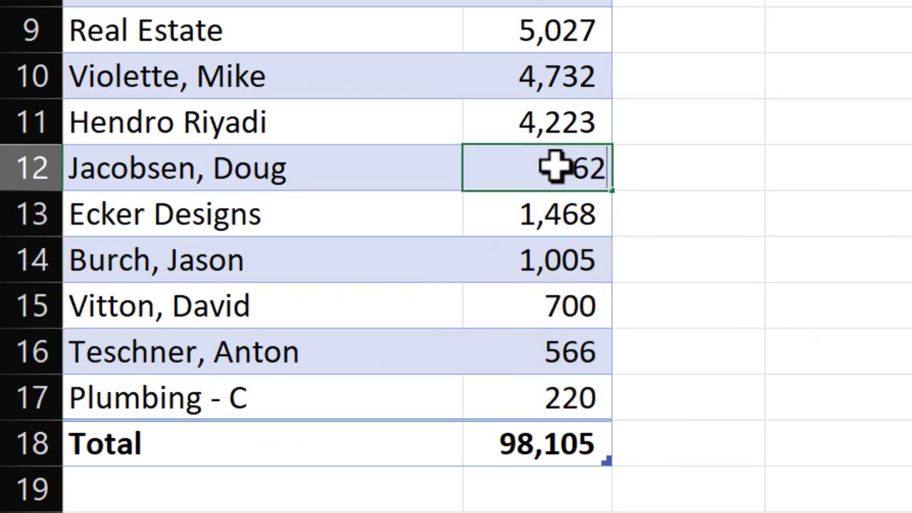
pyautogui.press('Return')
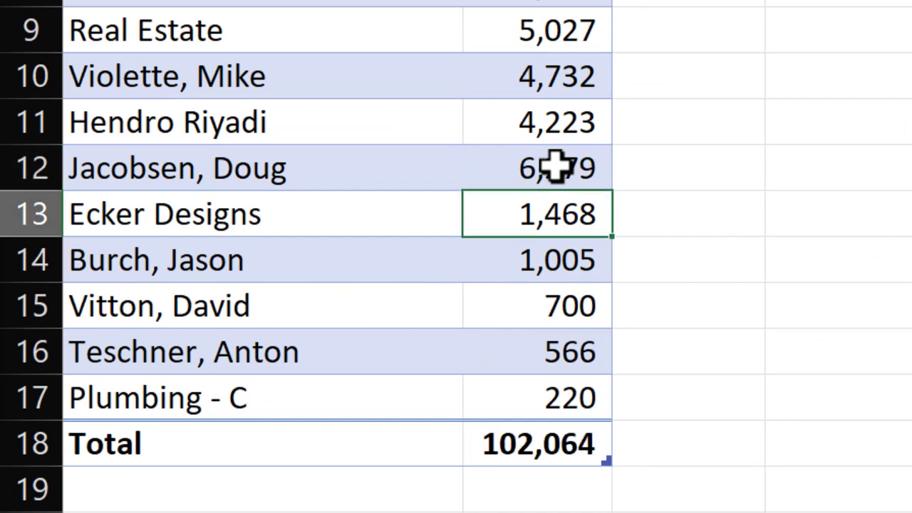
# Step: Delete rows 13 through 17 holding the remaining small customers
pyautogui.hotkey('shift', 'Down')
pyautogui.hotkey('shift', 'Down')
pyautogui.hotkey('shift', 'Down')
pyautogui.hotkey('shift', 'Down')
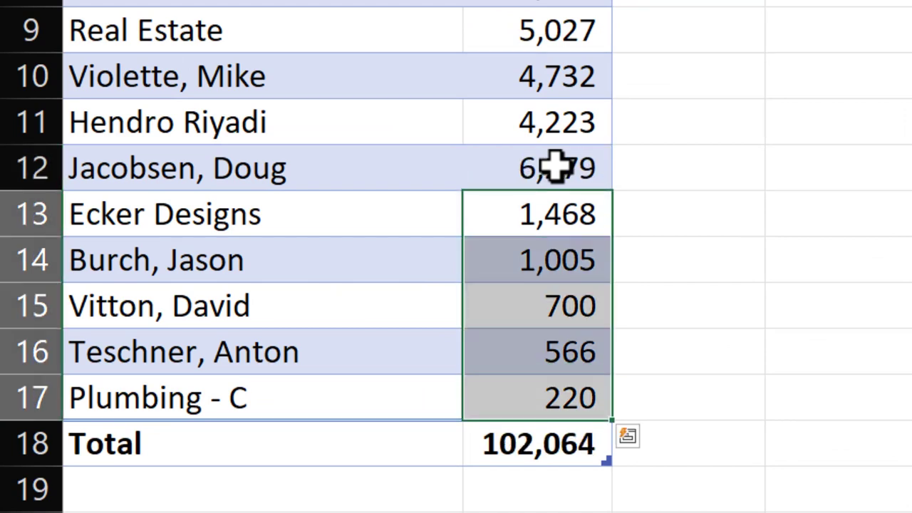
pyautogui.moveTo(282, 288); pyautogui.dragTo(278, 382)
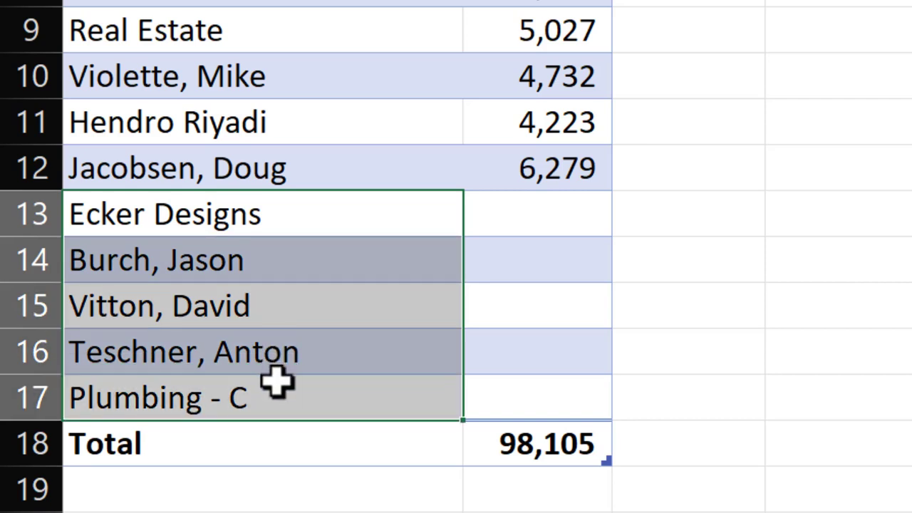
pyautogui.moveTo(15, 228); pyautogui.dragTo(55, 382)
pyautogui.rightClick(222, 333)
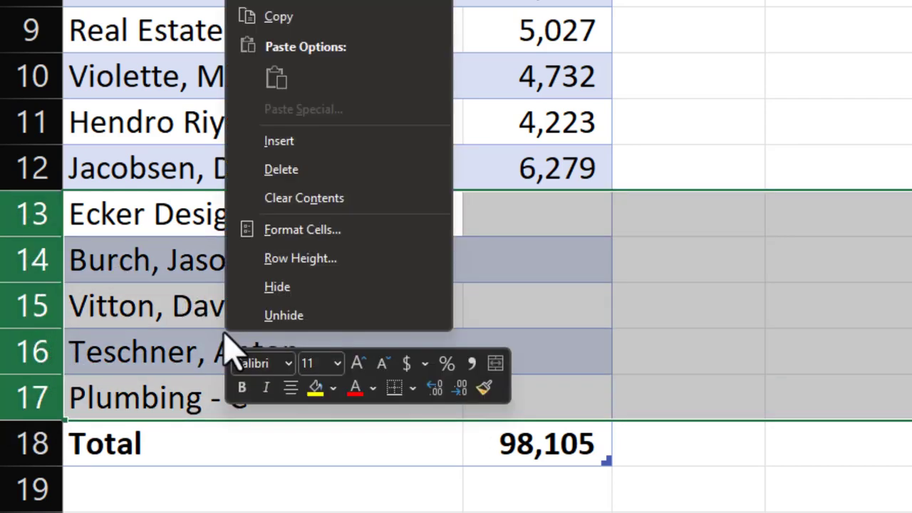
pyautogui.click(281, 169)
# Step: Relabel cell A12 as 'Other' and select the table range A1:B12
pyautogui.click(240, 168)
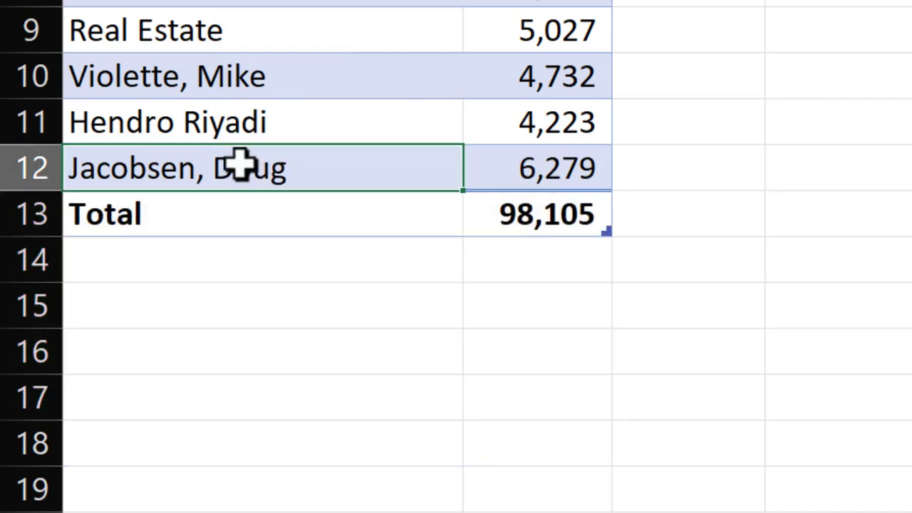
pyautogui.write('P')
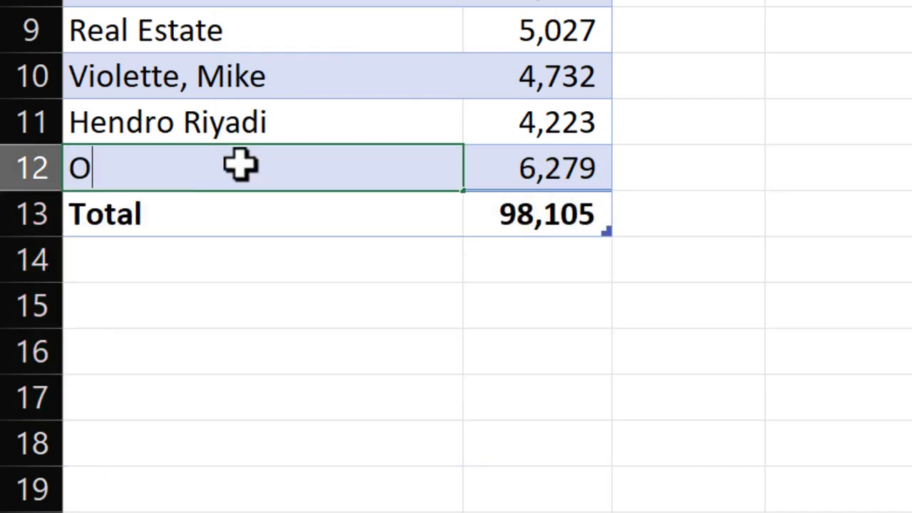
pyautogui.press('Return')
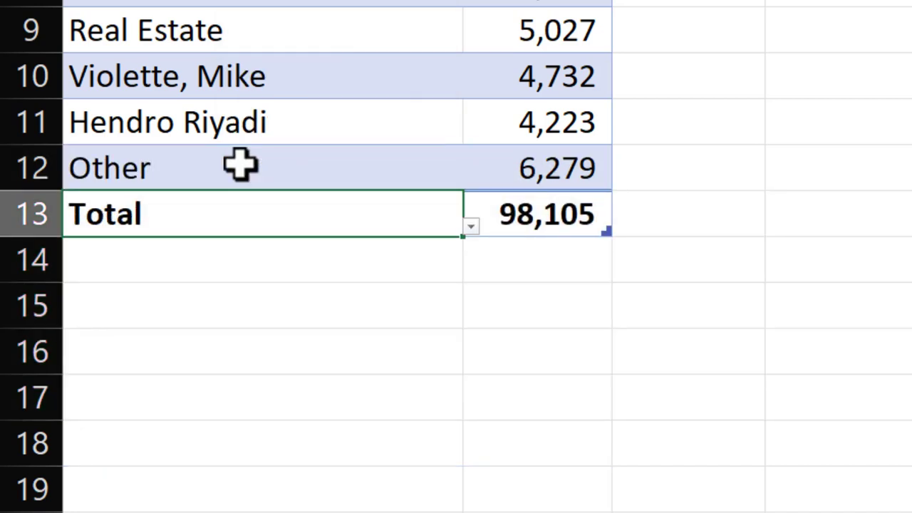
pyautogui.scroll(1, 332, 346)
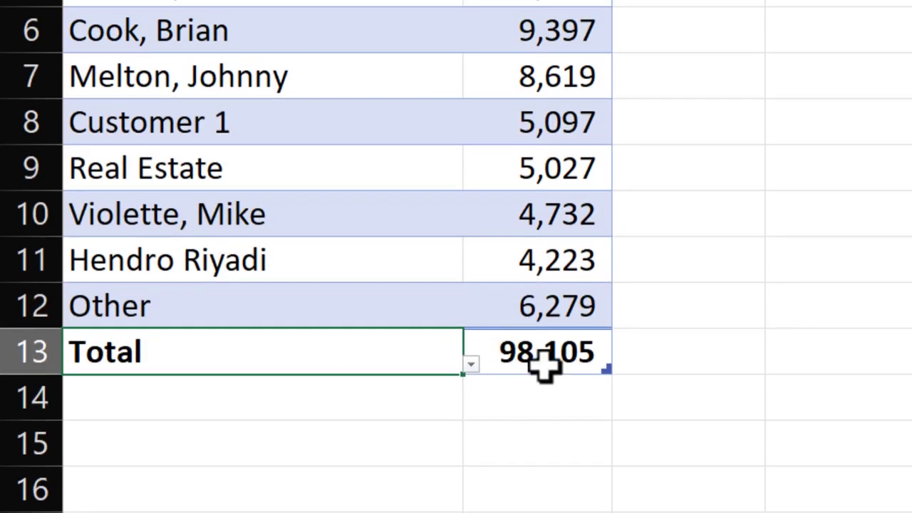
pyautogui.scroll(2, 543, 365)
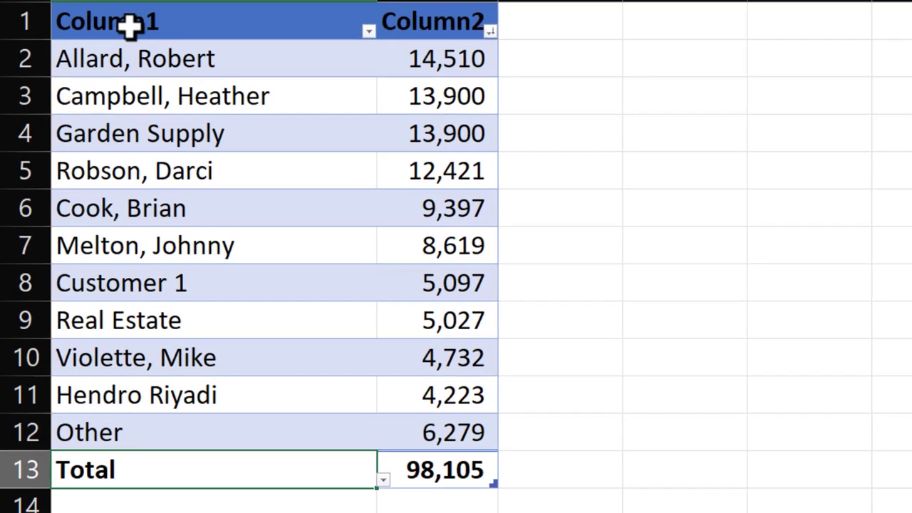
pyautogui.moveTo(128, 24); pyautogui.dragTo(425, 427)
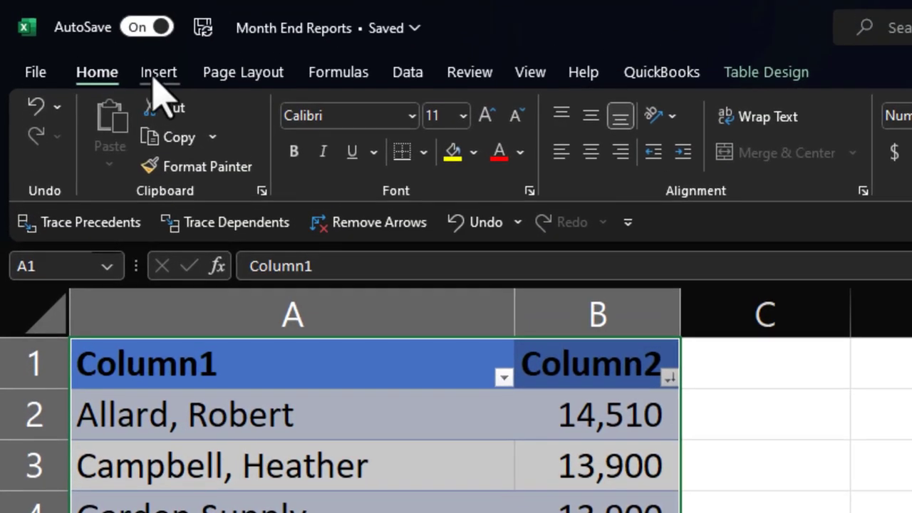
# Step: Insert a 2-D pie chart of the customer balances
pyautogui.click(155, 75)
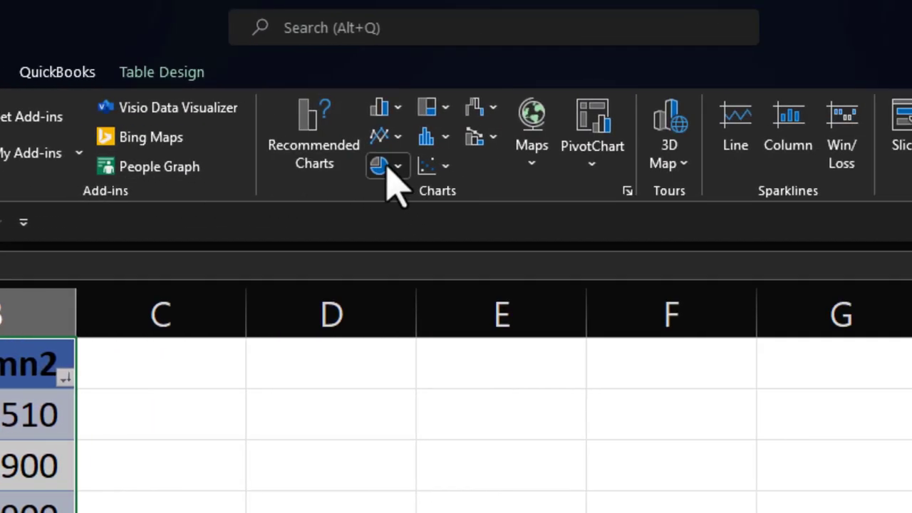
pyautogui.click(388, 166)
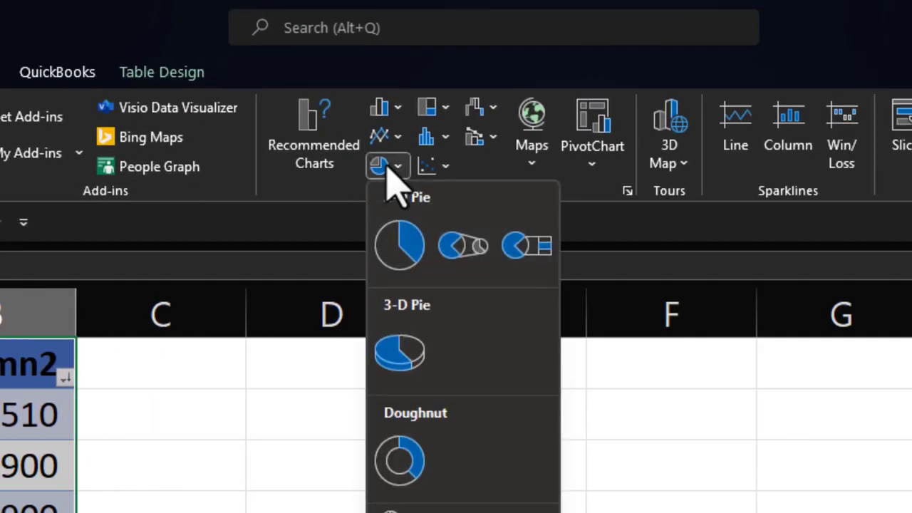
pyautogui.click(400, 249)
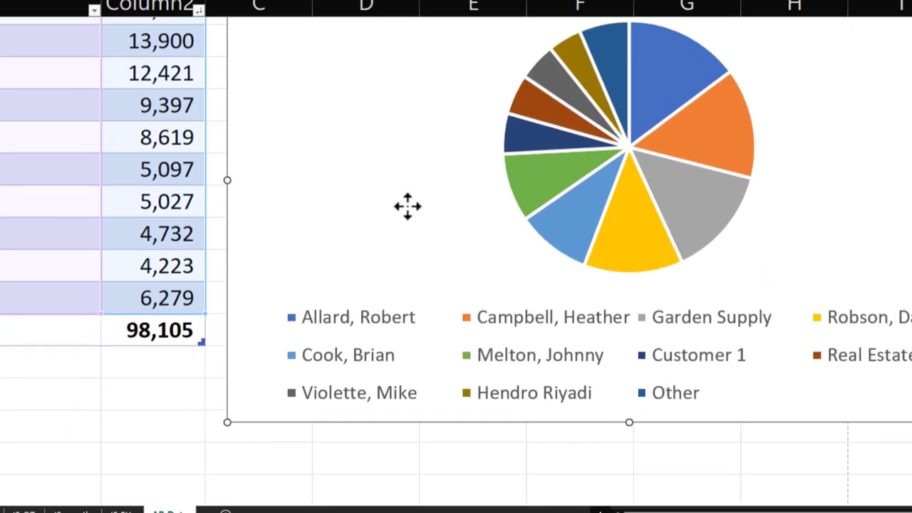
pyautogui.scroll(-1, 407, 206)
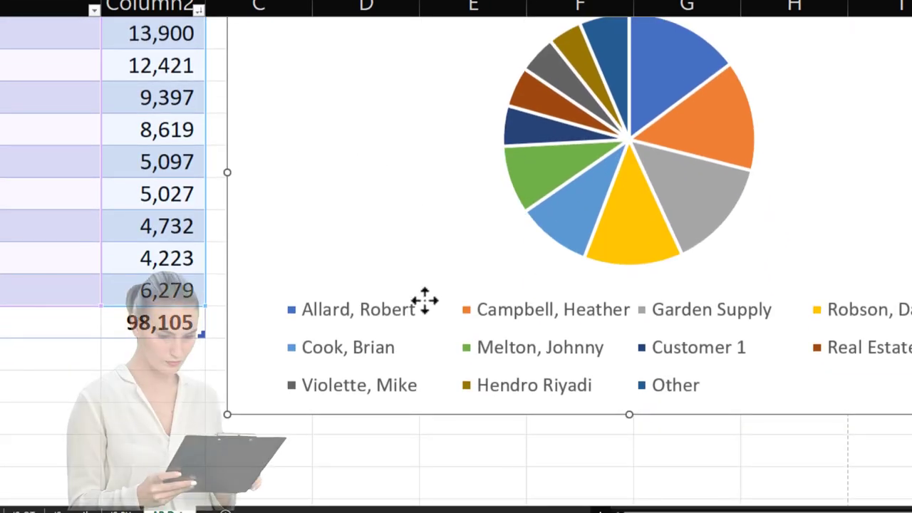
pyautogui.scroll(1, 430, 344)
# Step: Delete the Column2 chart title and expand the Chart Styles gallery
pyautogui.click(605, 67)
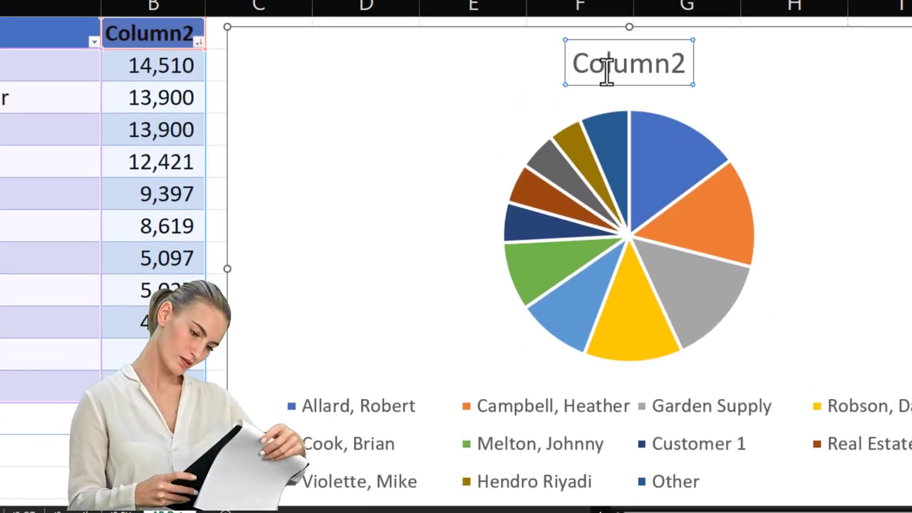
pyautogui.press('Delete')
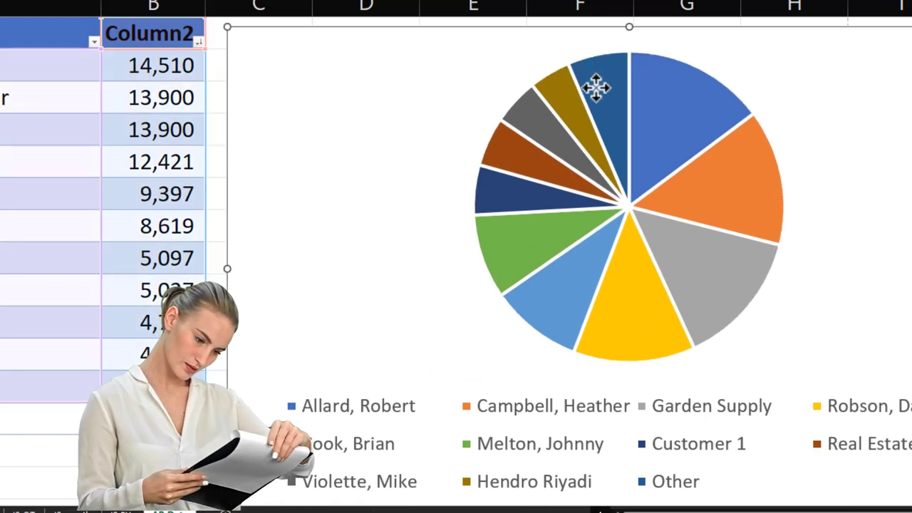
pyautogui.scroll(-1, 521, 180)
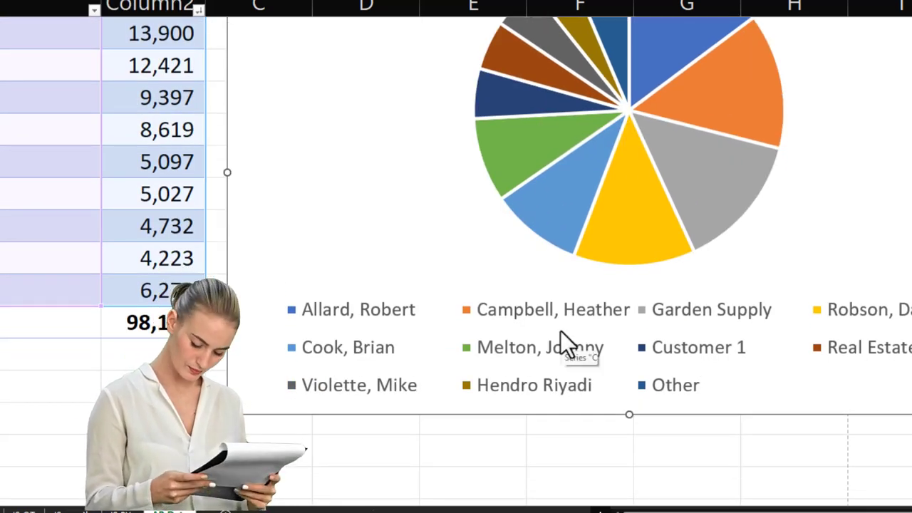
pyautogui.scroll(1, 563, 335)
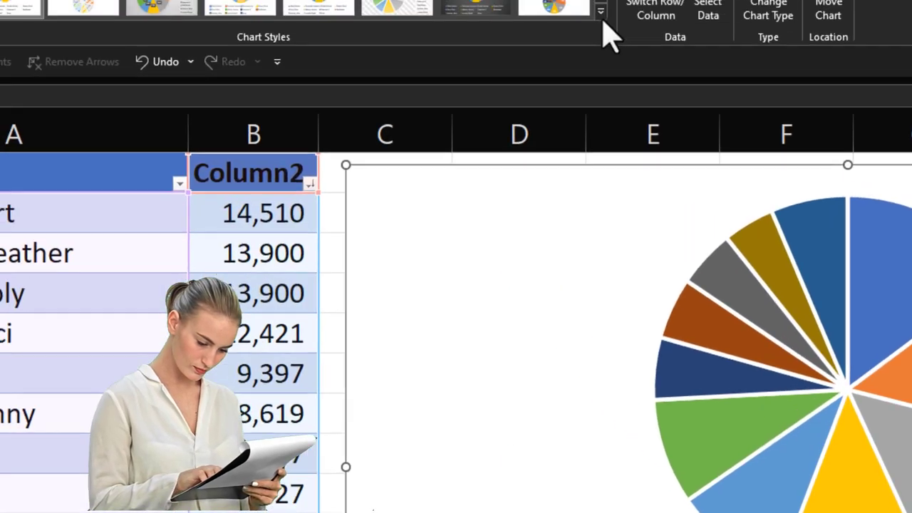
pyautogui.click(602, 21)
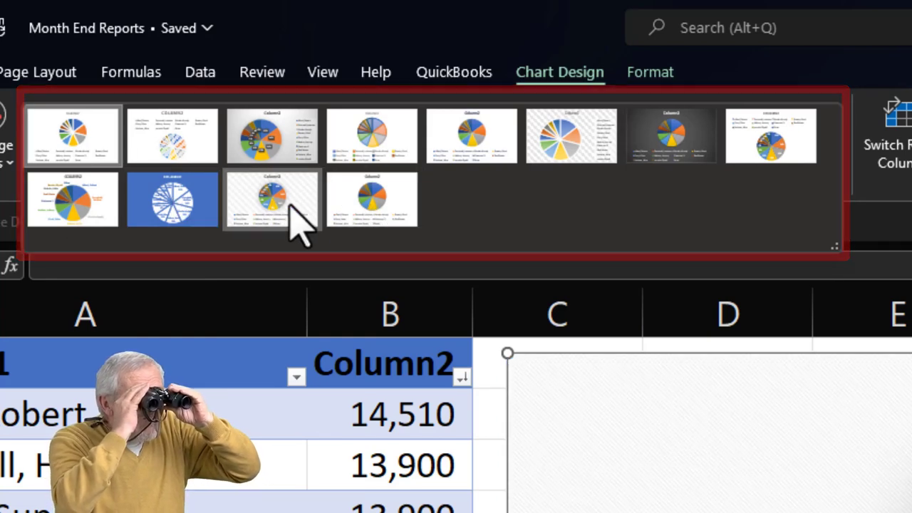
# Step: Apply Style 8 with slice percentage labels, then check that B9:B12 totals 20,261
pyautogui.click(769, 151)
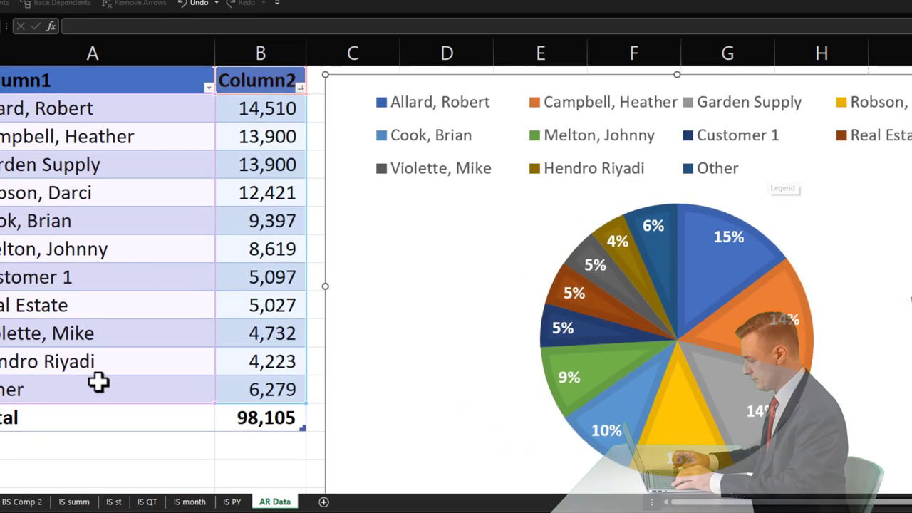
pyautogui.click(97, 380)
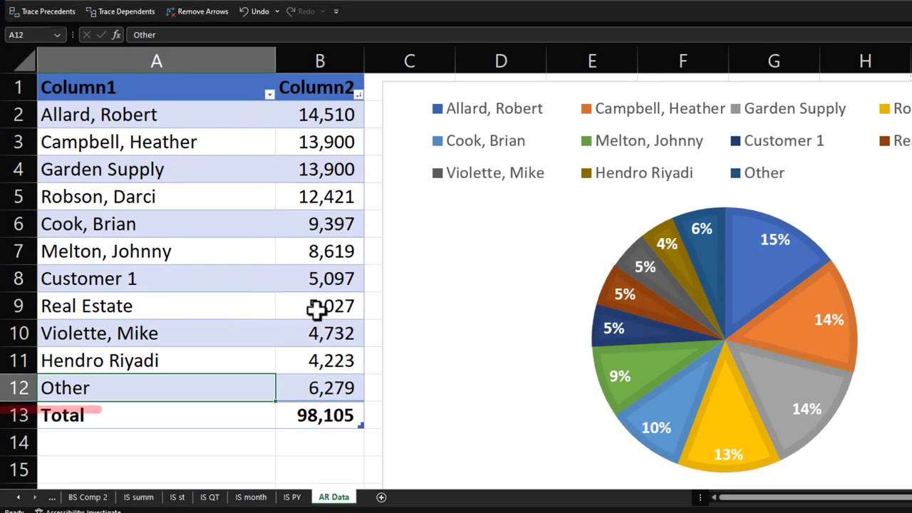
pyautogui.moveTo(316, 308); pyautogui.dragTo(315, 387)
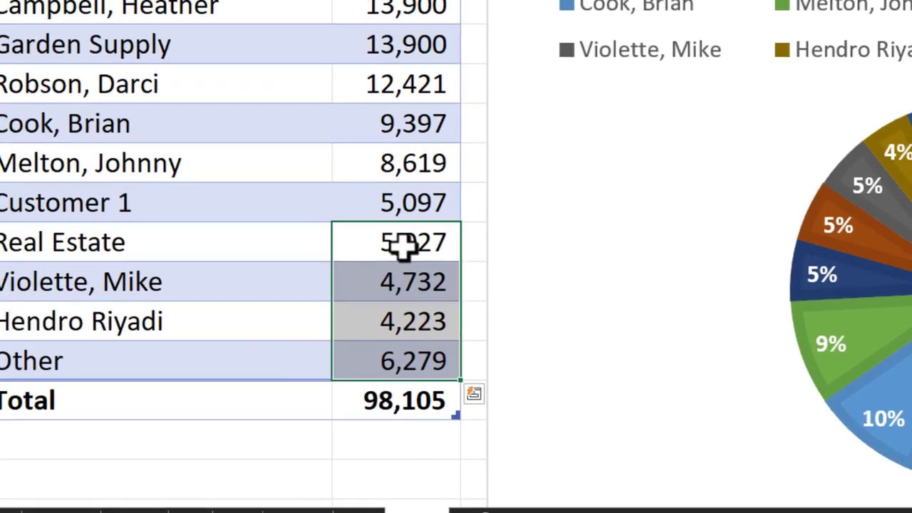
# Step: Enter 20261 as the combined Real Estate balance in B9
pyautogui.click(22, 162)
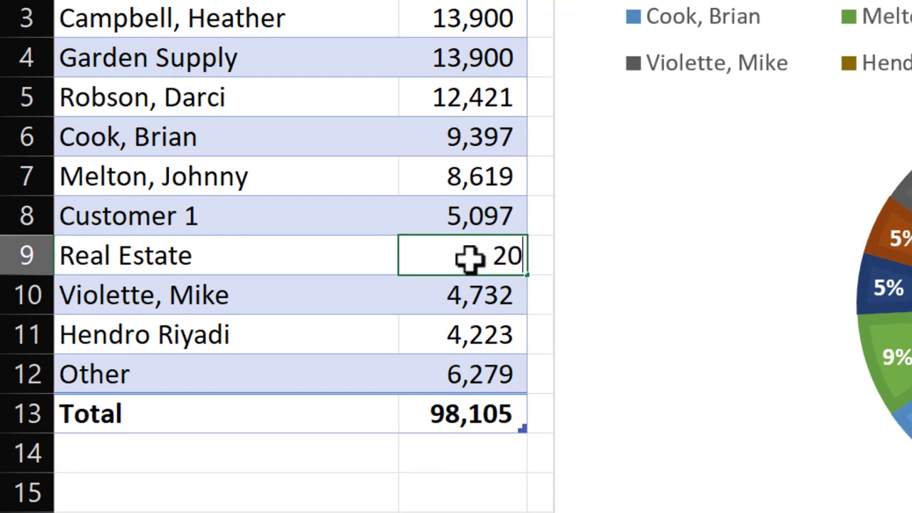
pyautogui.write('20261')
pyautogui.press('Return')
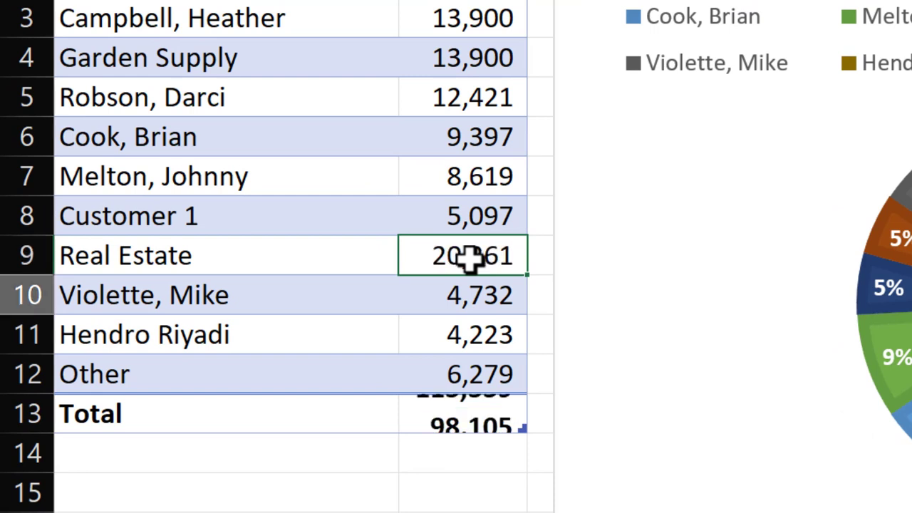
# Step: Delete rows 10–12 and nudge the pie chart slightly up and left
pyautogui.moveTo(459, 298); pyautogui.dragTo(392, 319)
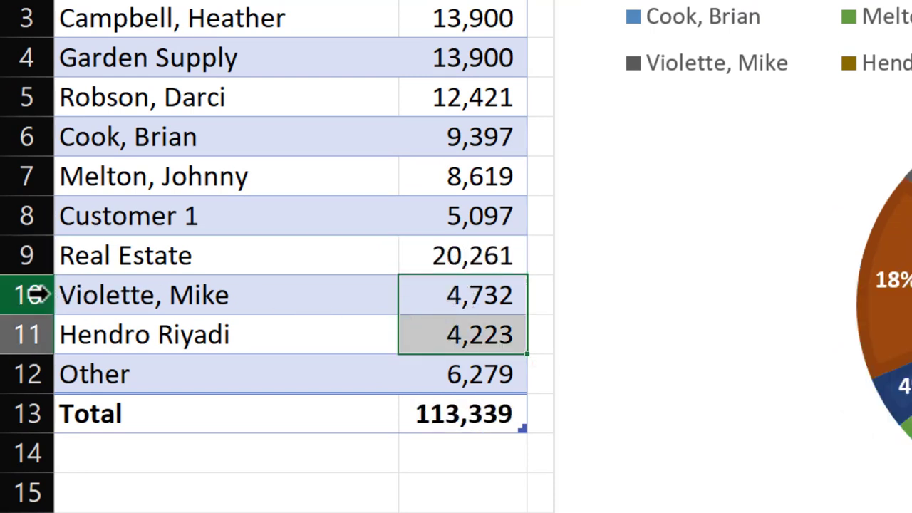
pyautogui.moveTo(29, 295); pyautogui.dragTo(29, 374)
pyautogui.rightClick(152, 335)
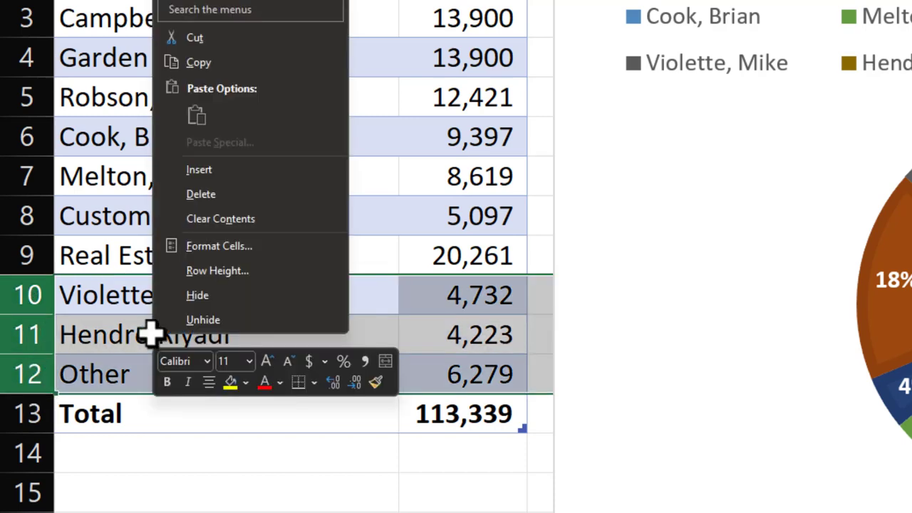
pyautogui.click(199, 203)
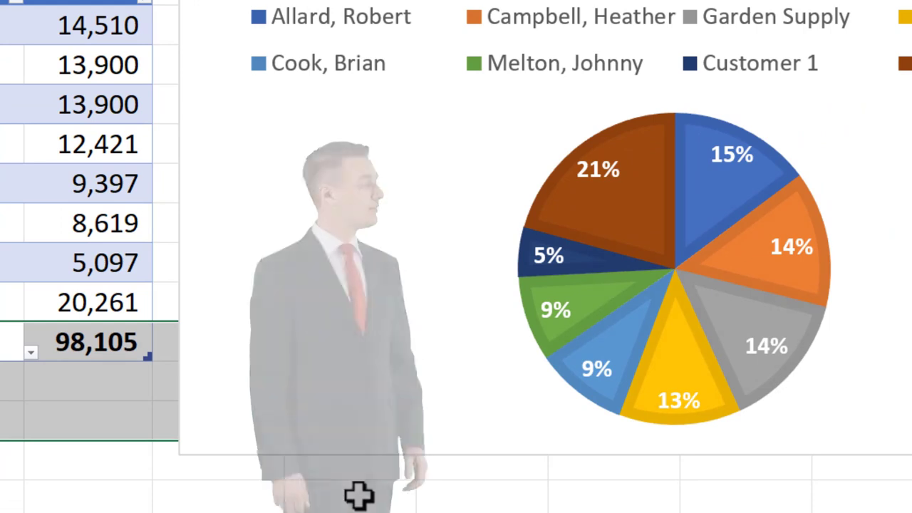
pyautogui.click(359, 495)
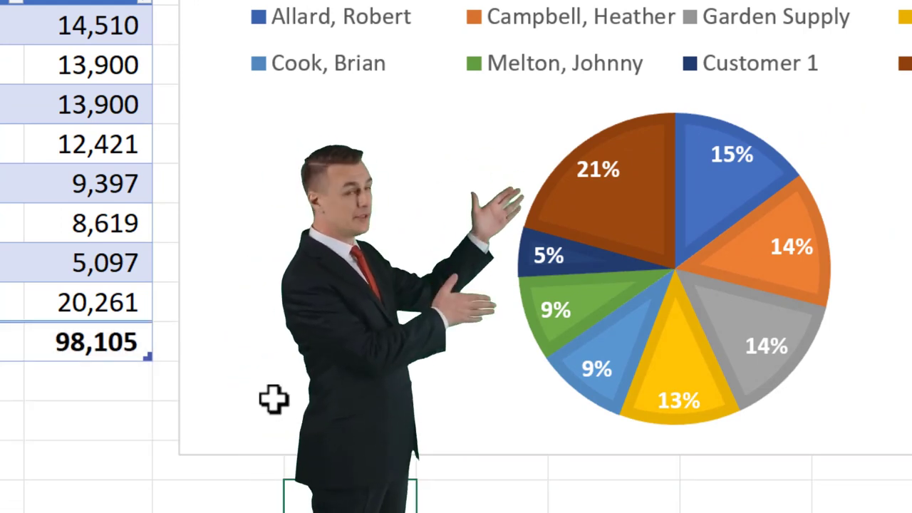
pyautogui.moveTo(271, 399); pyautogui.dragTo(257, 392)
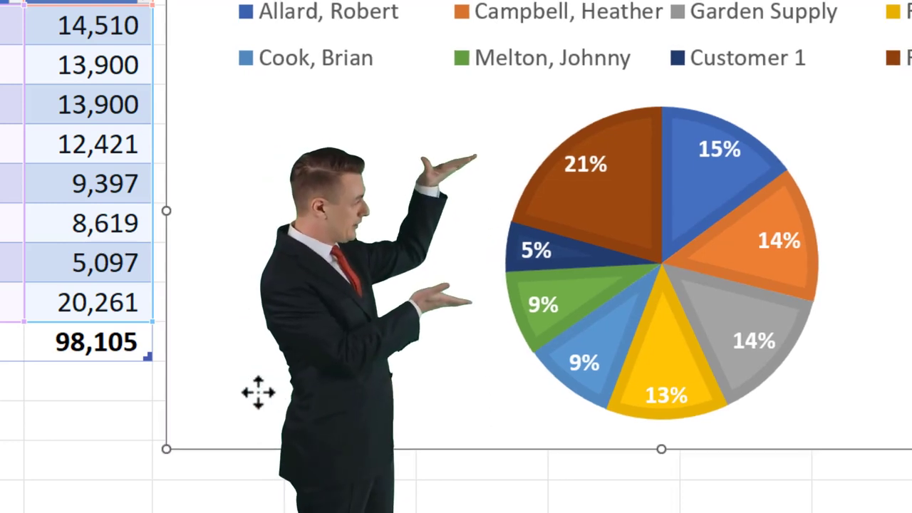
pyautogui.press('Escape')
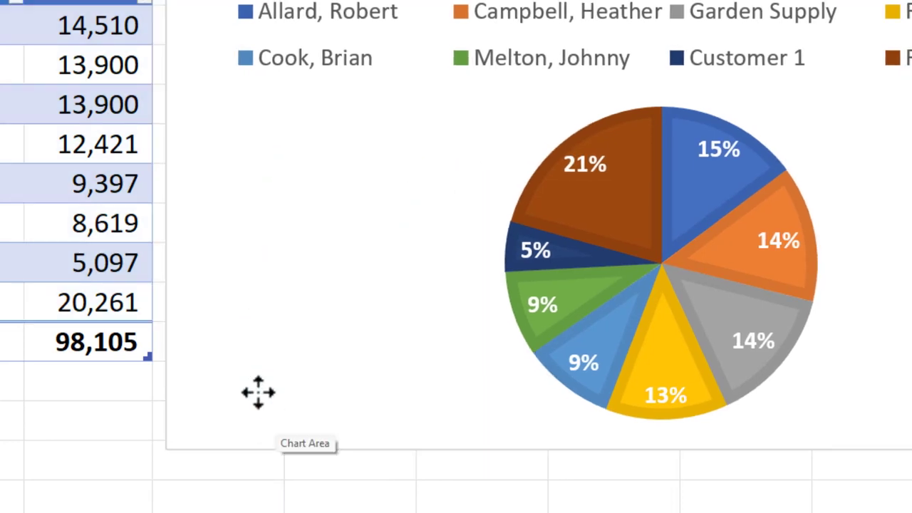
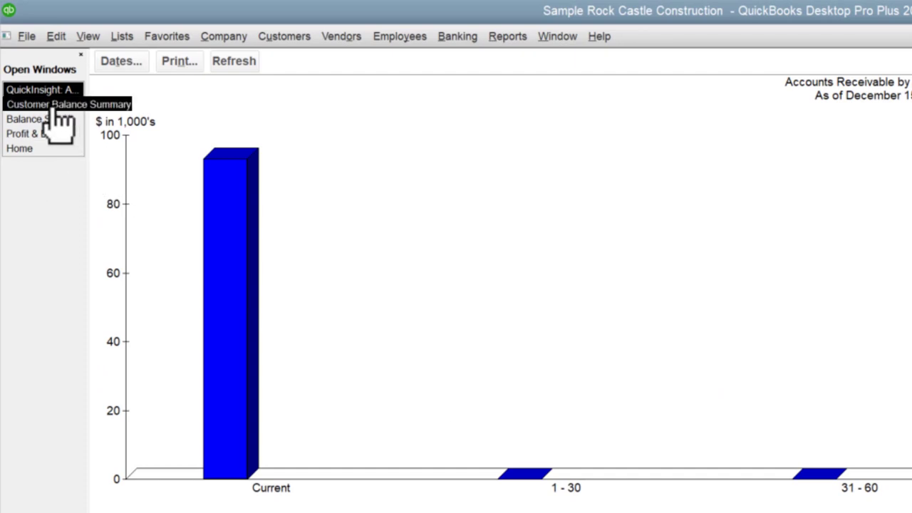
# Step: Open QuickBooks' A/R Aging Summary from Customers & Receivables, review it, then return to the AR Data sheet
pyautogui.click(56, 107)
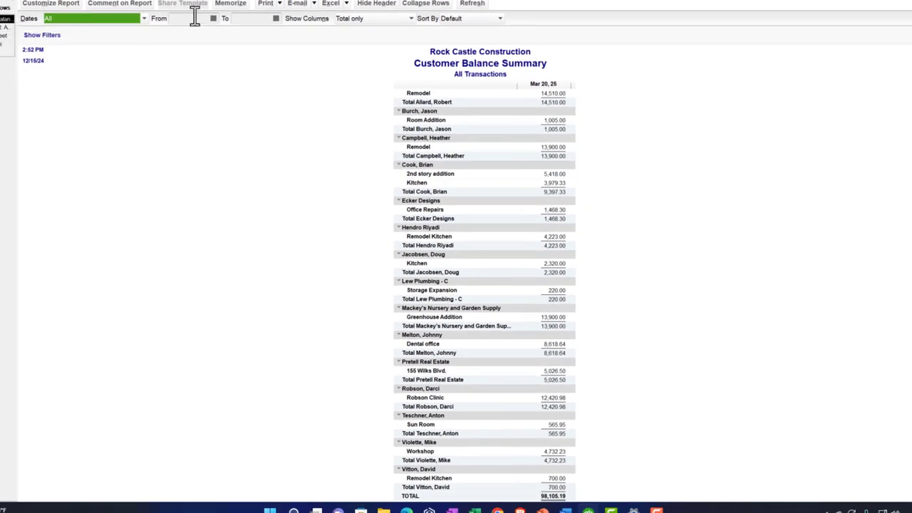
pyautogui.click(252, 1)
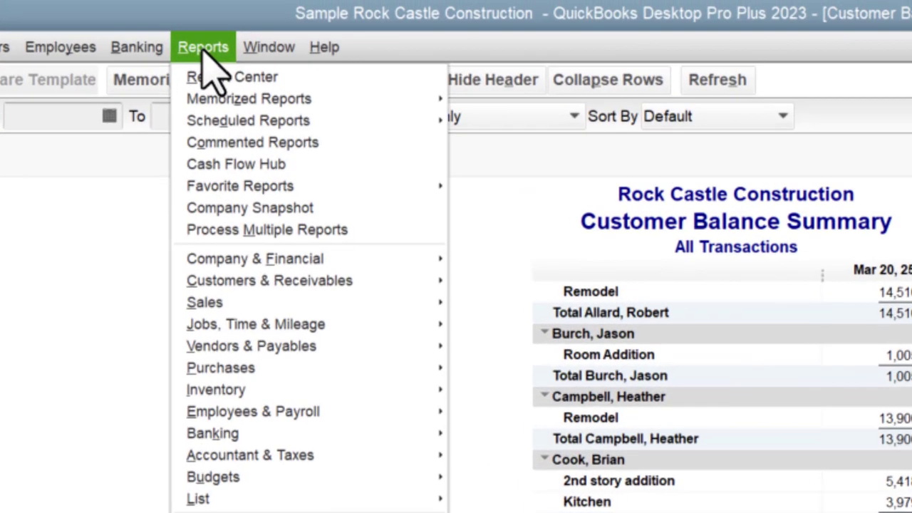
pyautogui.moveTo(240, 268)
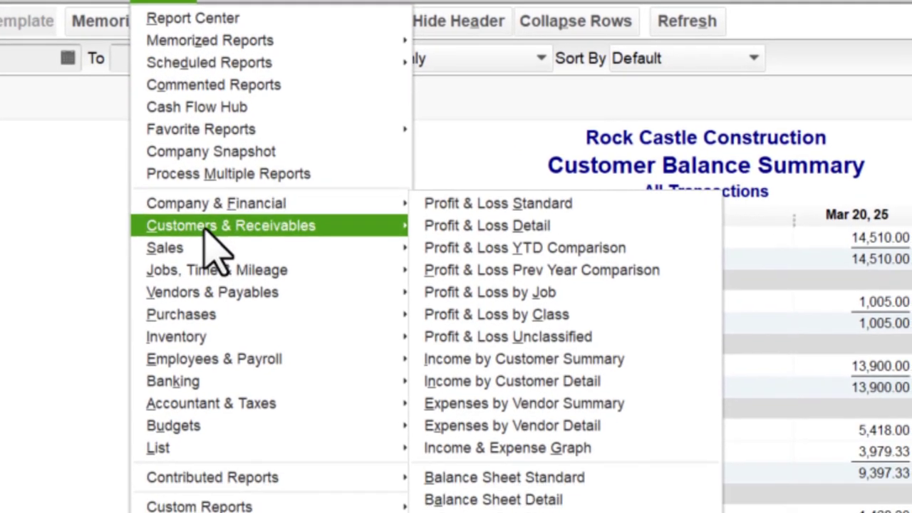
pyautogui.moveTo(417, 287)
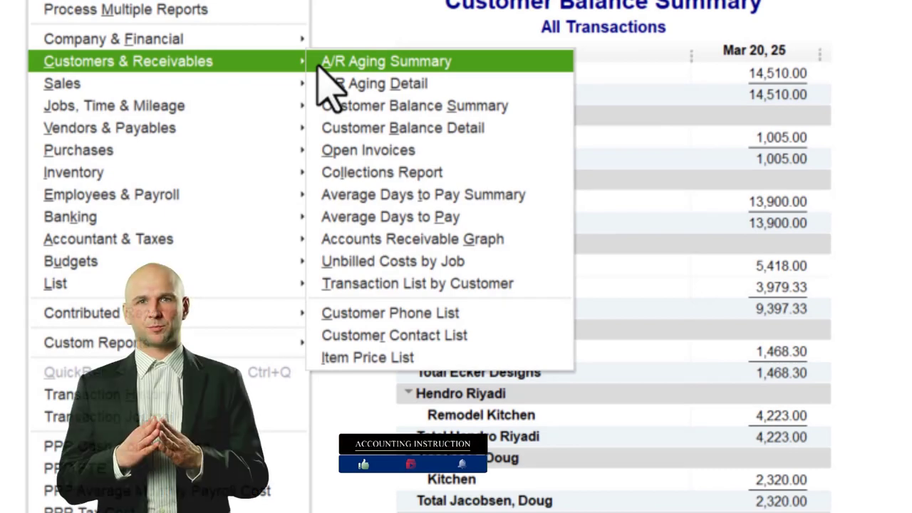
pyautogui.click(318, 61)
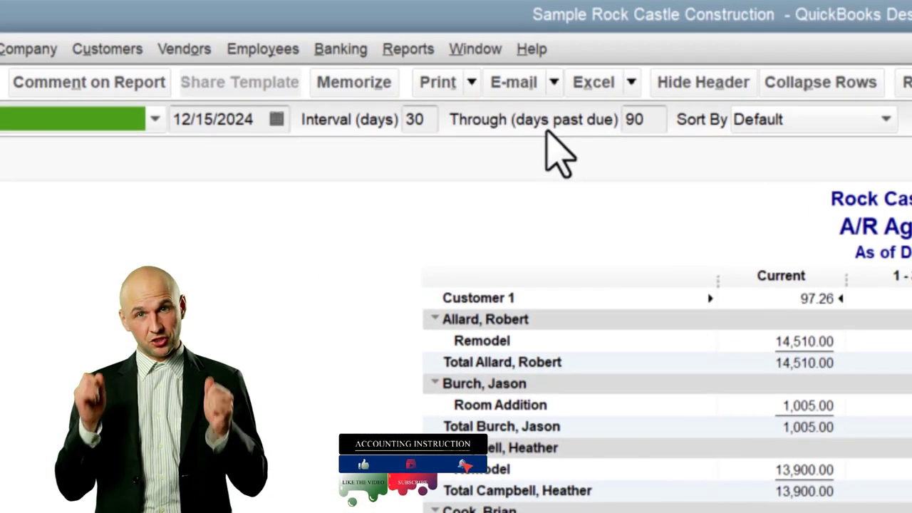
pyautogui.scroll(-1, 682, 452)
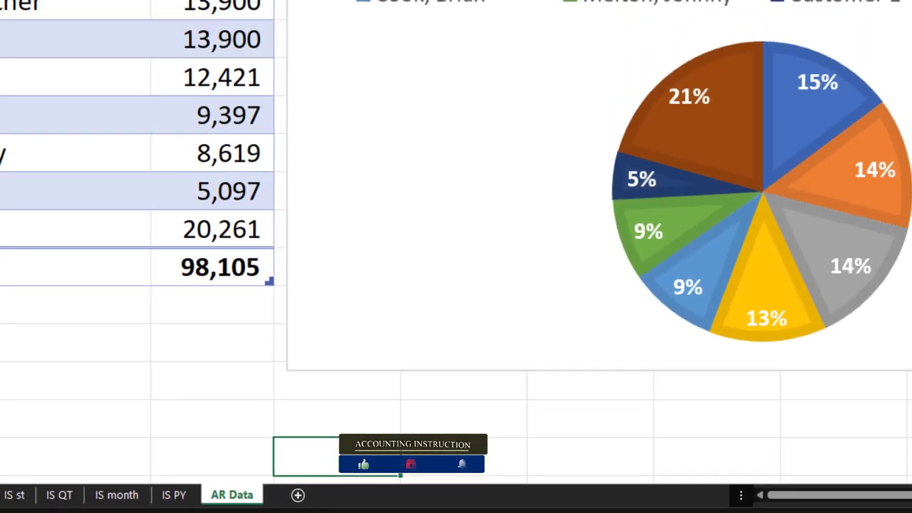
pyautogui.click(71, 419)
pyautogui.scroll(-1, 43, 464)
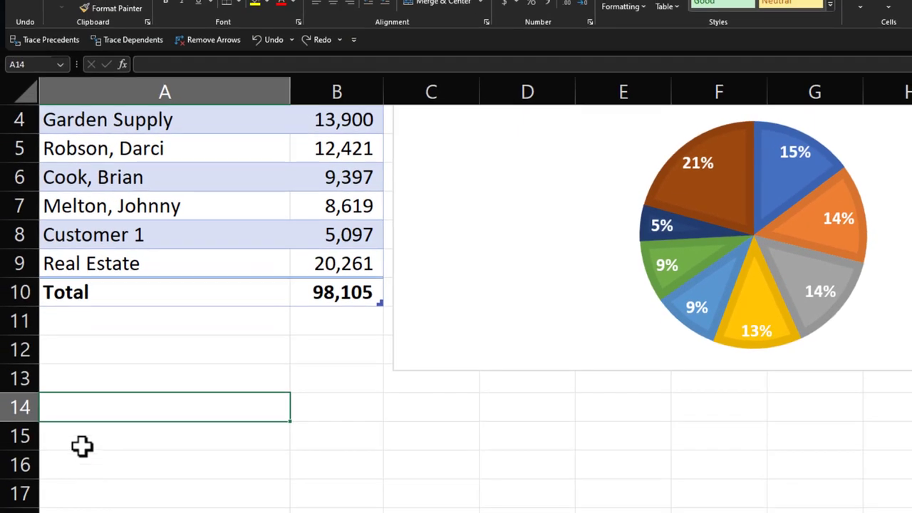
# Step: Enter Current in A16 and '1-30 as text in A17, correcting the date conversion
pyautogui.click(118, 482)
pyautogui.write('Cir')
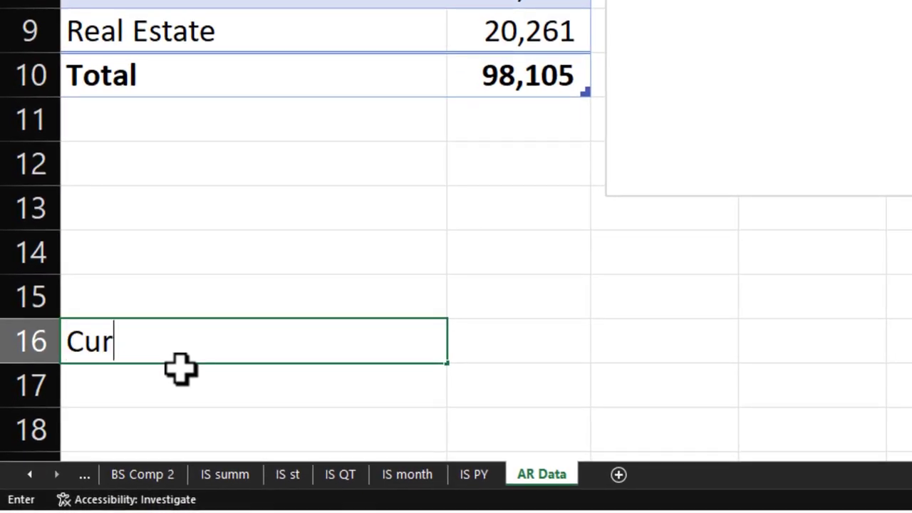
pyautogui.press('Return')
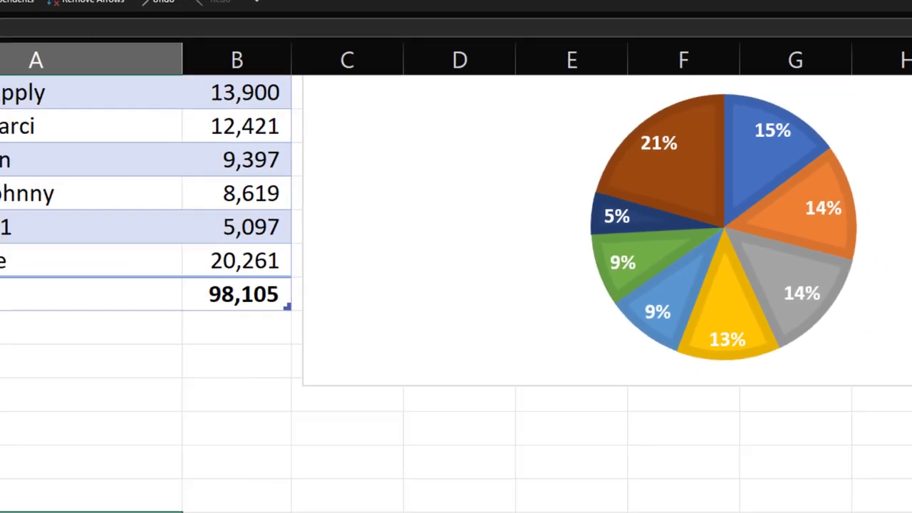
pyautogui.write('1-3')
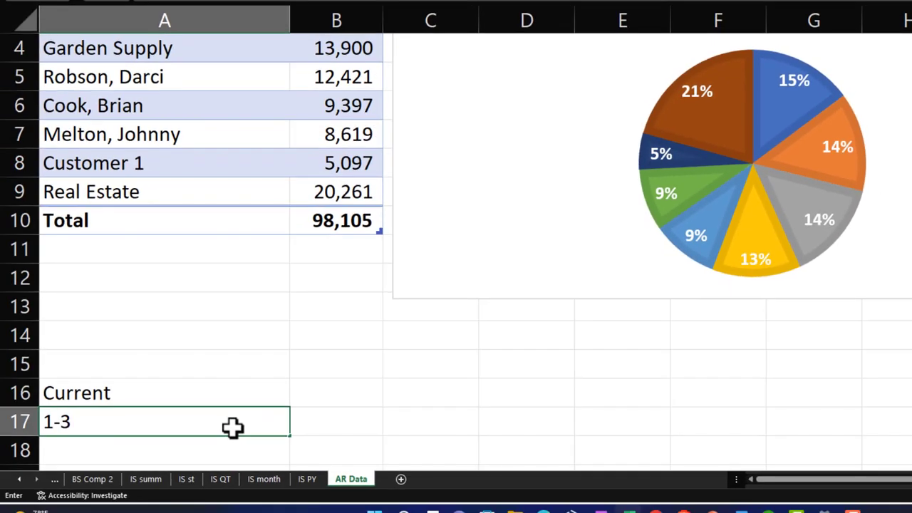
pyautogui.write('0')
pyautogui.press('Return')
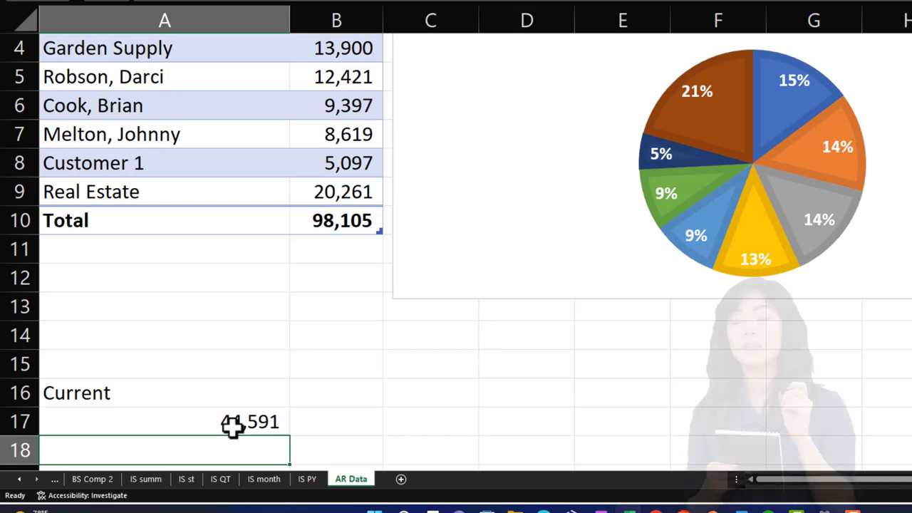
pyautogui.click(232, 425)
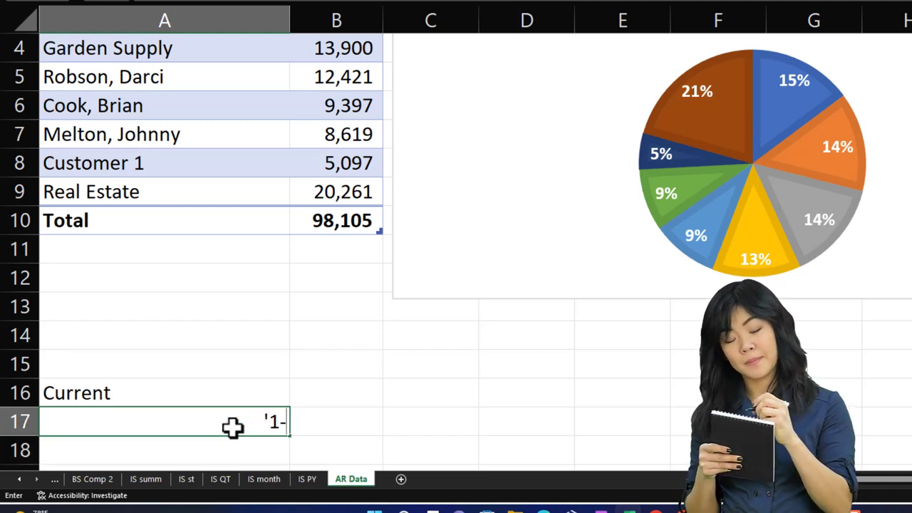
pyautogui.write("'1-30")
pyautogui.press('Return')
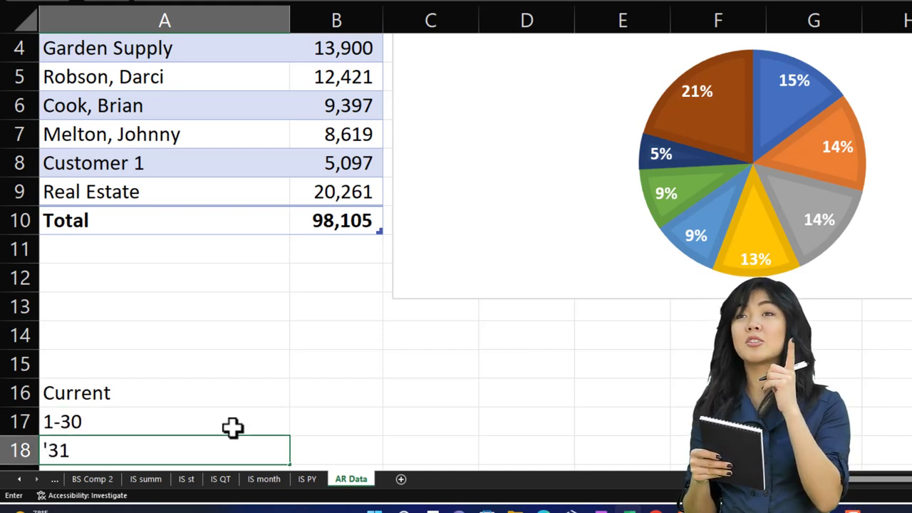
# Step: Add the '31-60, '61-90 and Over 90 labels in A18:A20
pyautogui.write("'31-6")
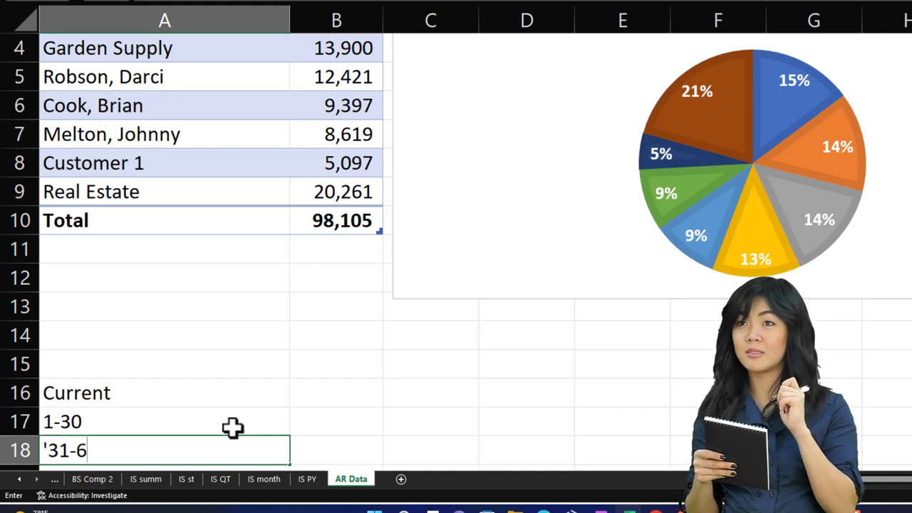
pyautogui.write('0')
pyautogui.press('Return')
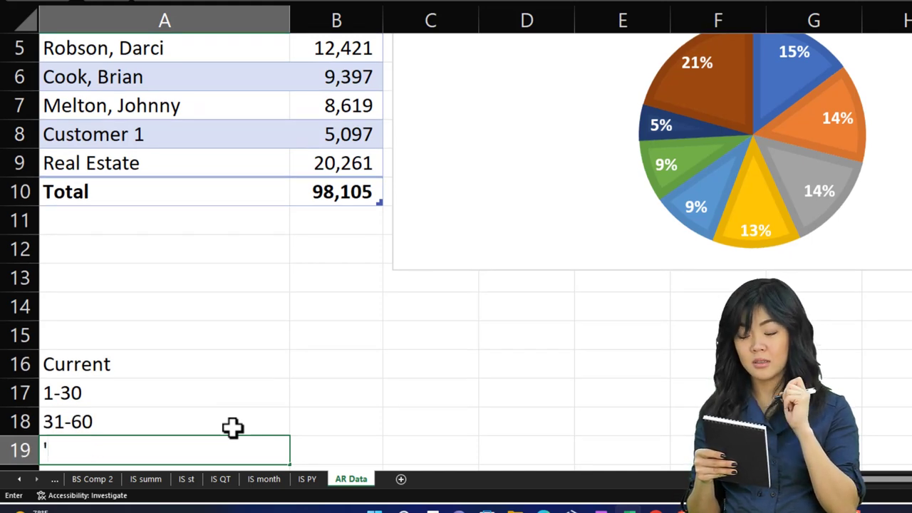
pyautogui.write("'61-9")
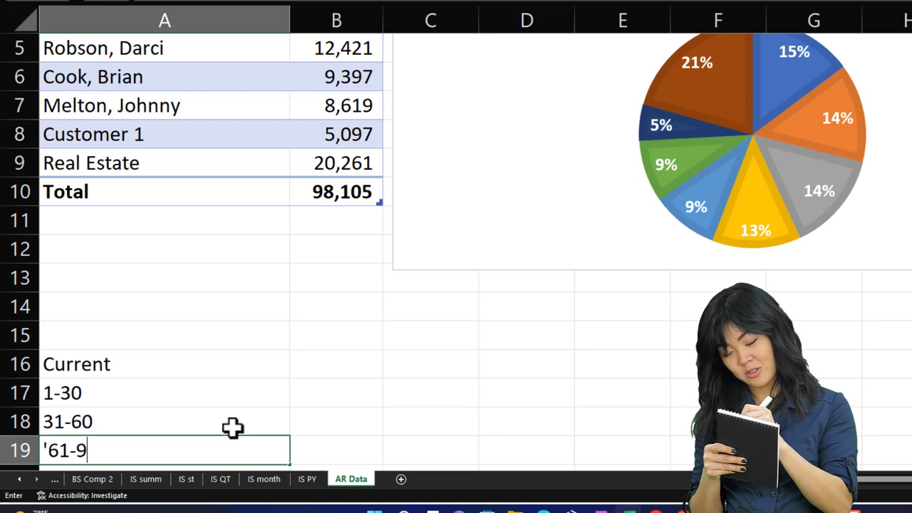
pyautogui.write('0')
pyautogui.press('Return')
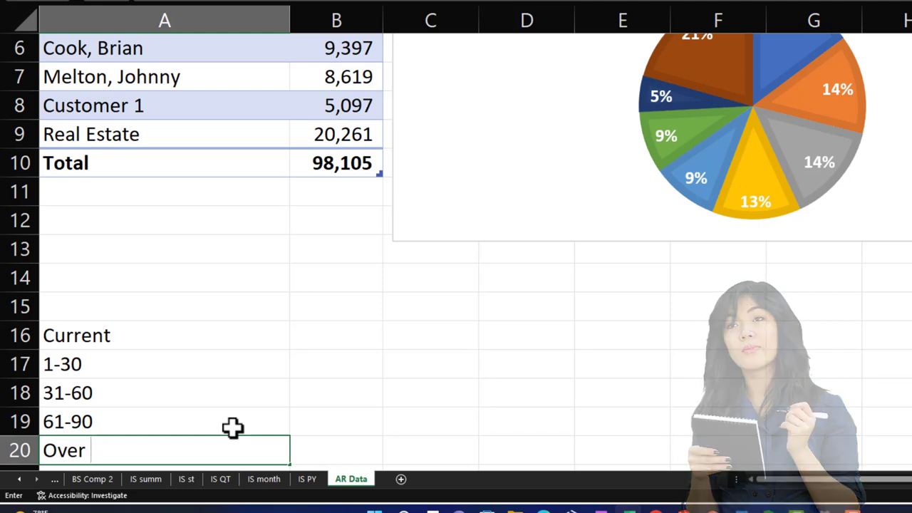
pyautogui.write('Over 90')
pyautogui.press('Return')
pyautogui.press('Right')
pyautogui.press('Up')
pyautogui.press('Up')
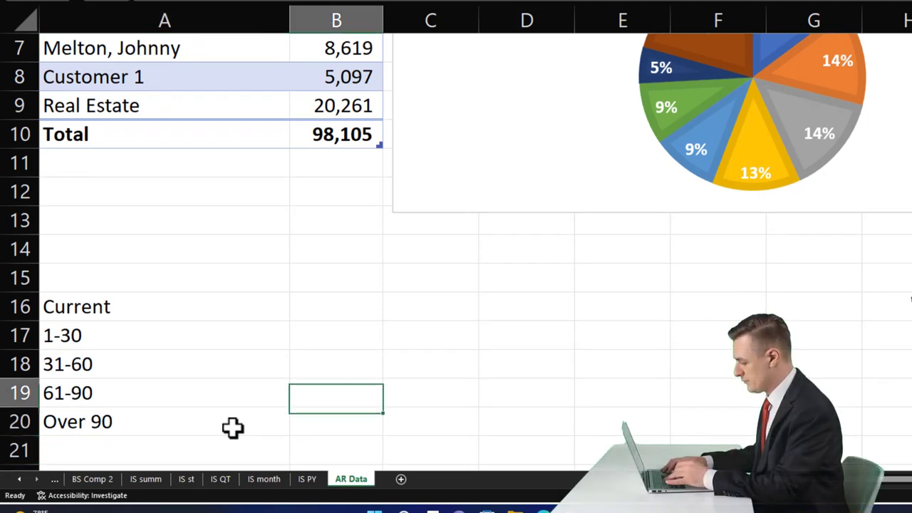
pyautogui.press('Up')
pyautogui.press('Up')
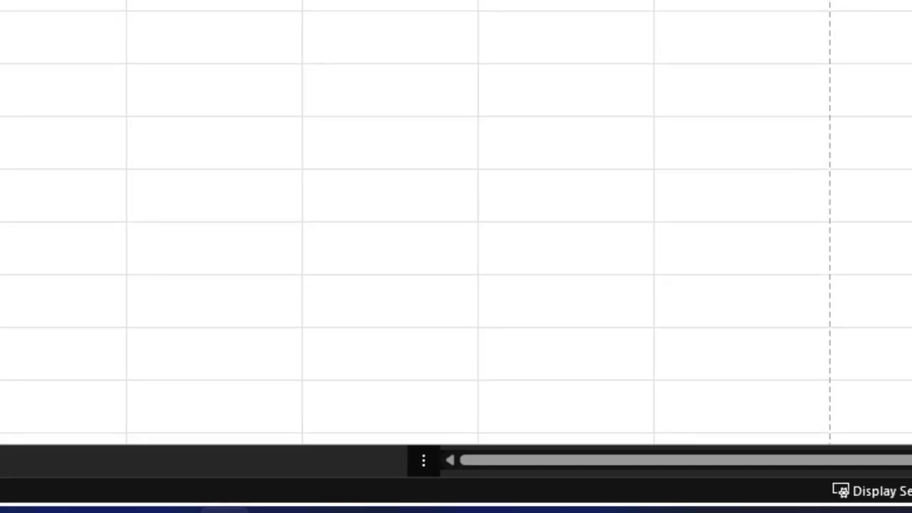
# Step: Enter 93,105 for the 1-30 bucket and 5,000 for 61-90
pyautogui.write('93105.19')
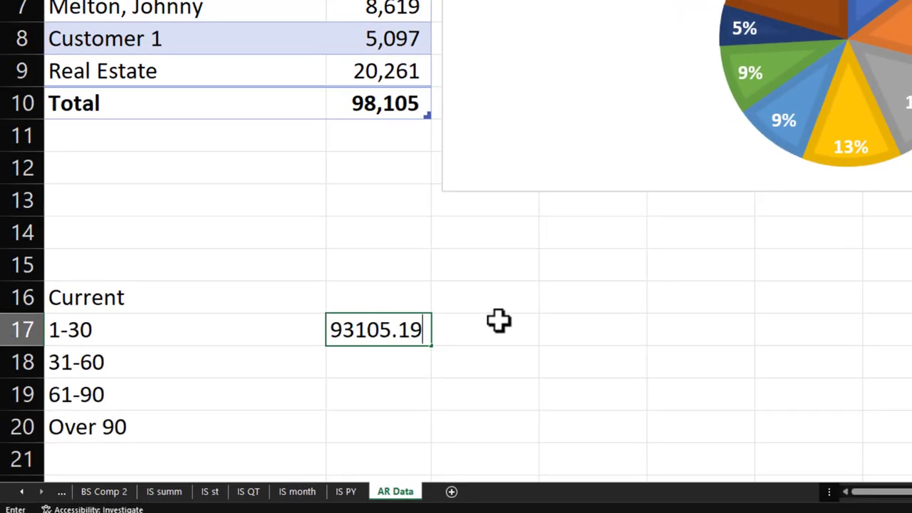
pyautogui.press('Return')
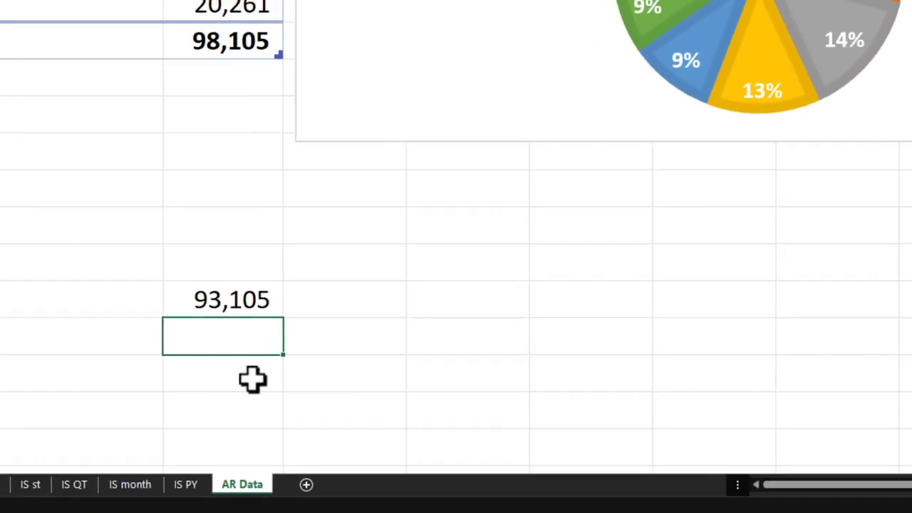
pyautogui.click(252, 378)
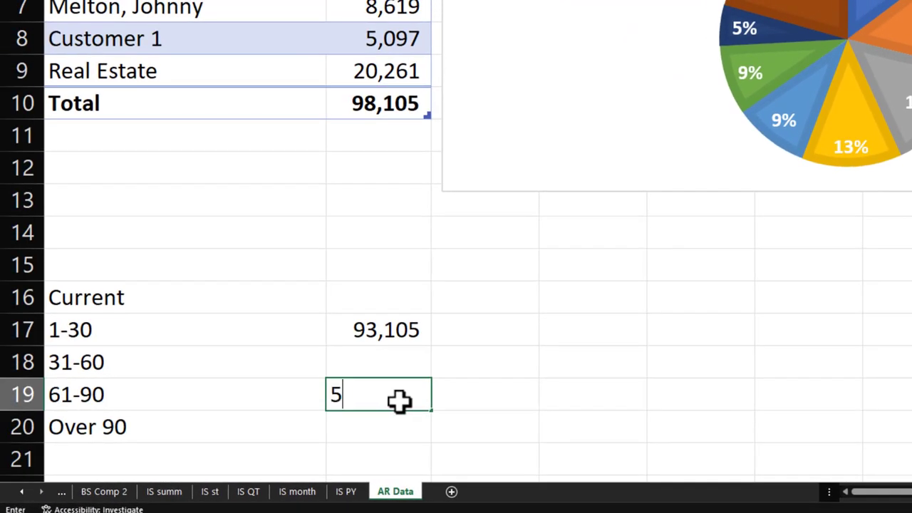
pyautogui.write('5,000')
pyautogui.press('Return')
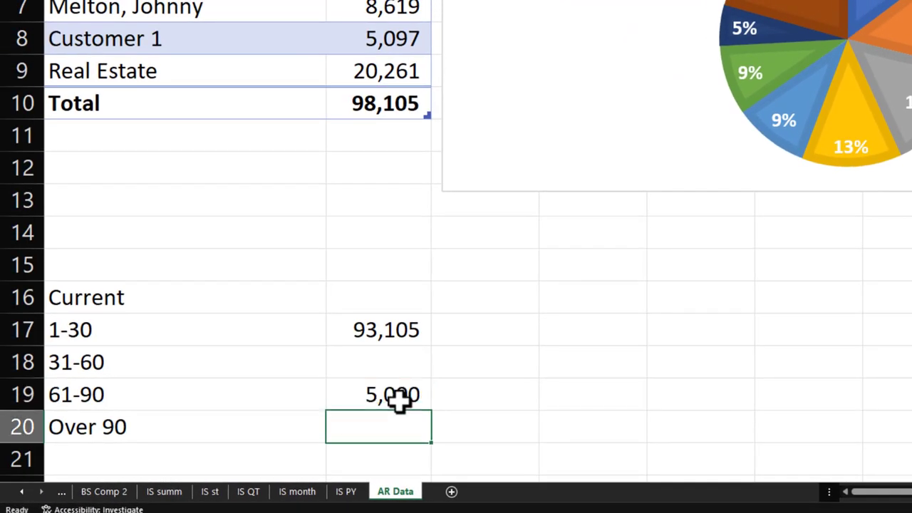
# Step: Add a Total row with a =SUM formula over the four aging amounts
pyautogui.press('Down')
pyautogui.press('Left')
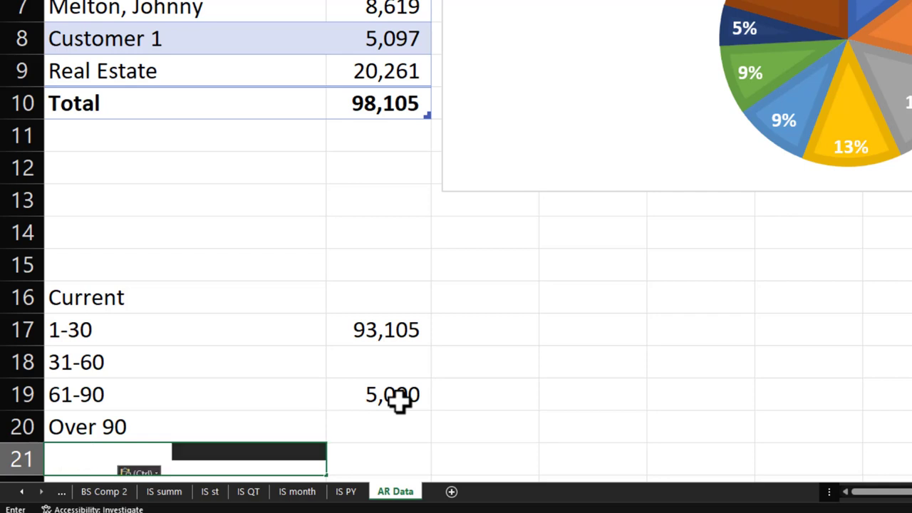
pyautogui.write('Total')
pyautogui.press('Tab')
pyautogui.write('=sum(')
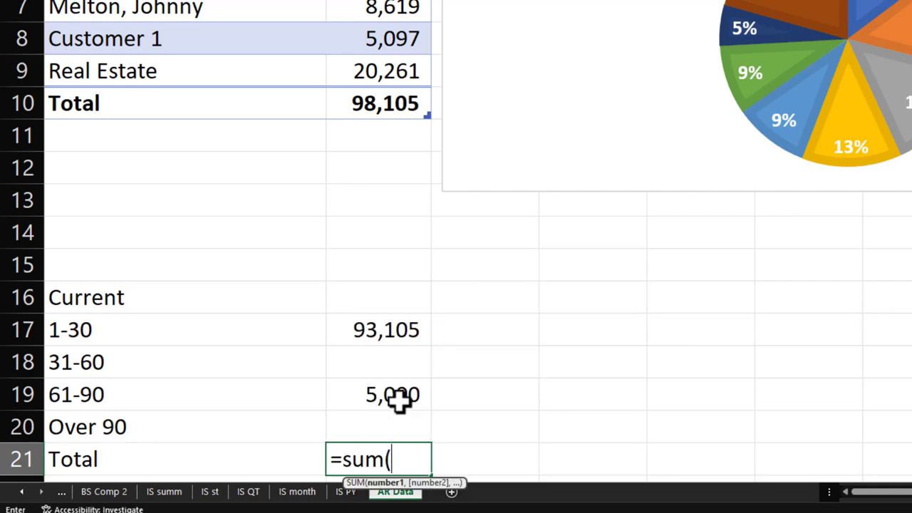
pyautogui.press('Up')
pyautogui.hotkey('shift', 'Up')
pyautogui.hotkey('shift', 'Up')
pyautogui.hotkey('shift', 'Up')
pyautogui.press('Return')
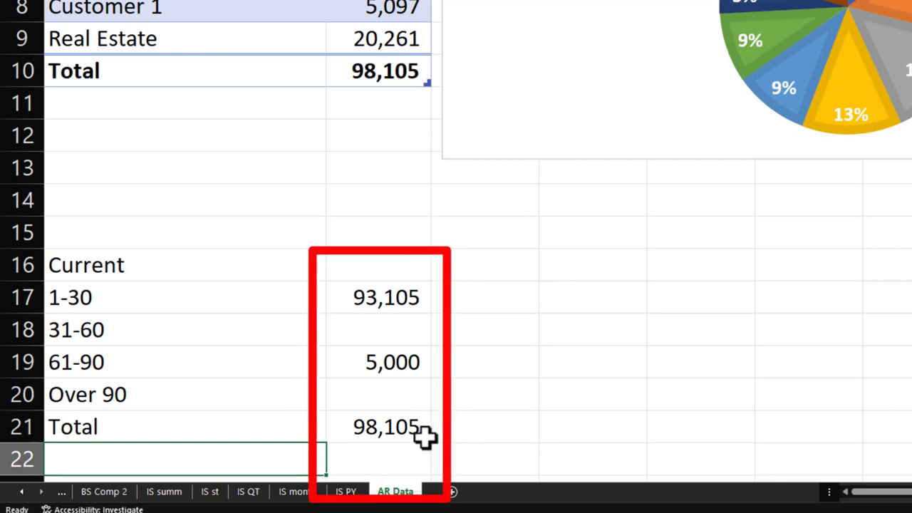
# Step: Put 0 in the 31-60 and Over 90 amounts and select A17:B20 for charting
pyautogui.click(364, 322)
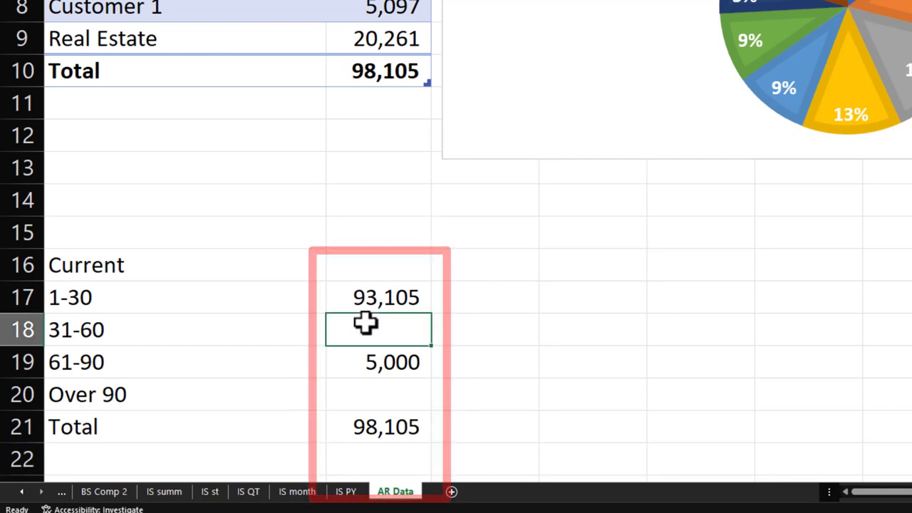
pyautogui.write('0')
pyautogui.press('Return')
pyautogui.press('Return')
pyautogui.write('0')
pyautogui.press('Return')
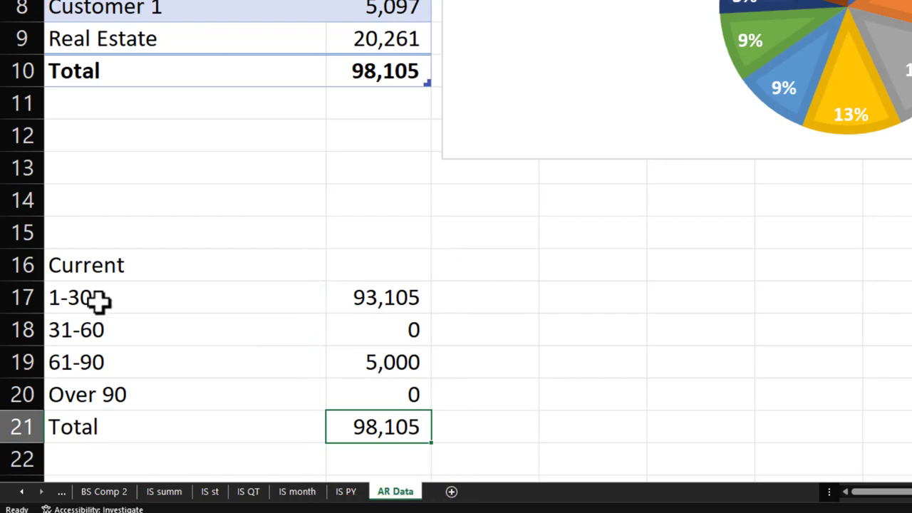
pyautogui.moveTo(98, 300); pyautogui.dragTo(354, 390)
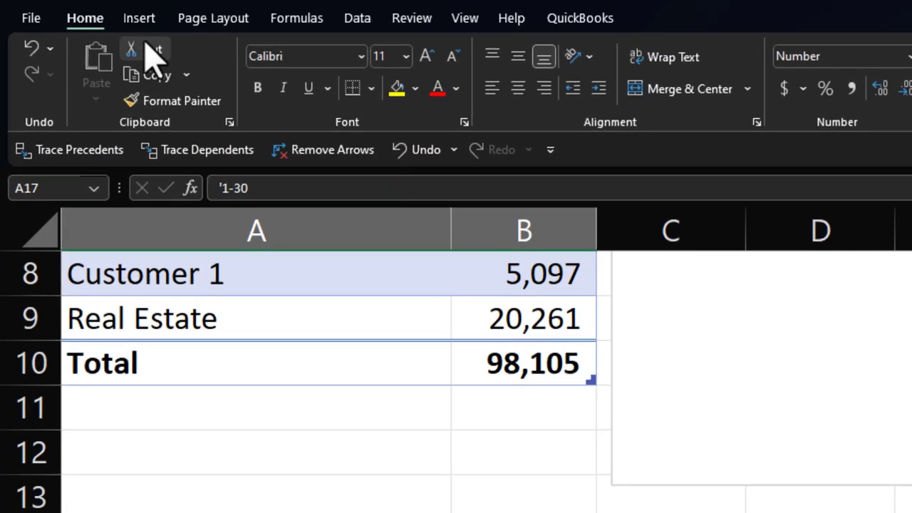
# Step: Insert a clustered column chart of the aging data, shrink it and place it beside the data
pyautogui.click(147, 68)
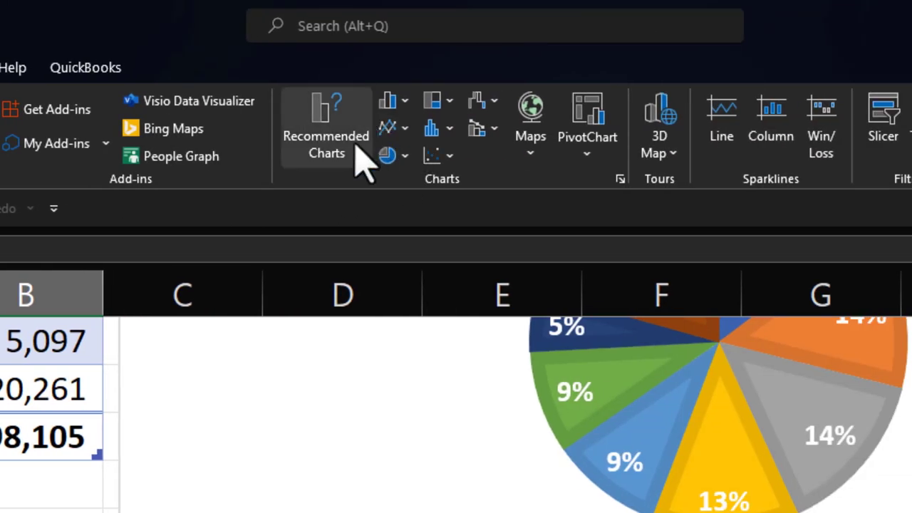
pyautogui.click(391, 102)
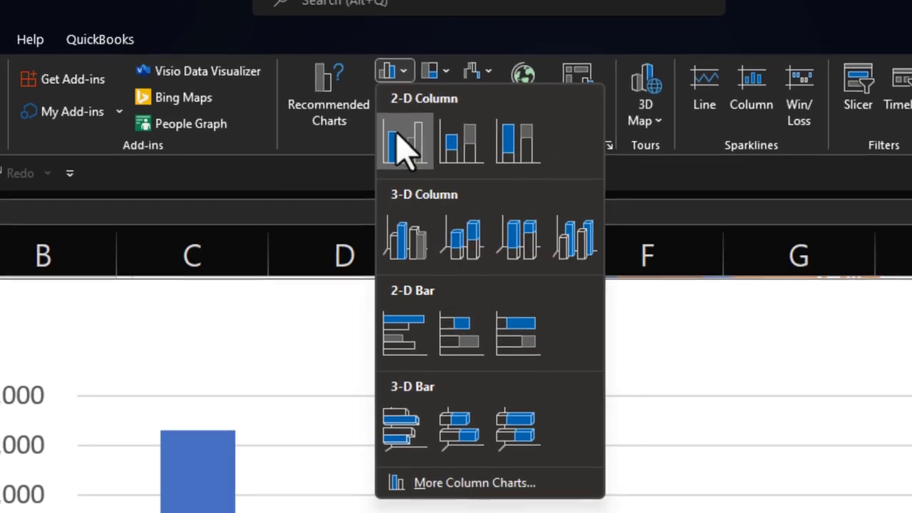
pyautogui.click(402, 142)
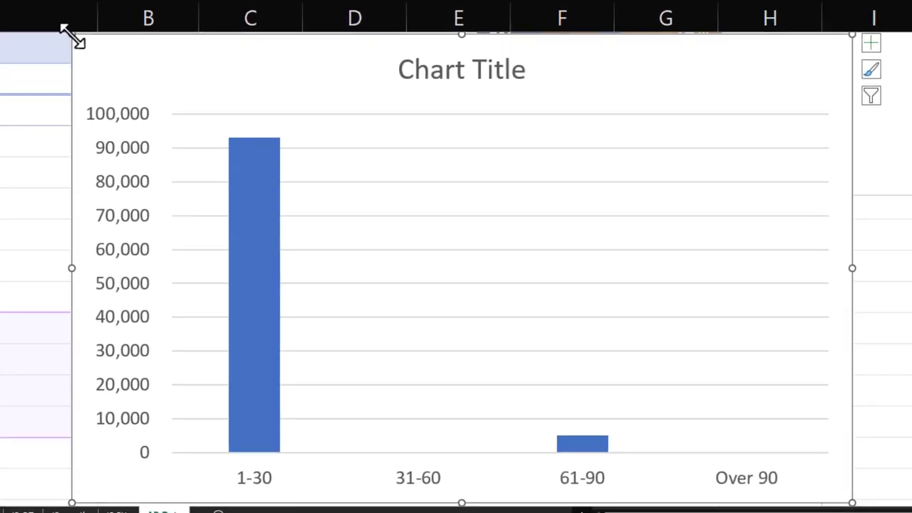
pyautogui.moveTo(71, 34); pyautogui.dragTo(163, 163)
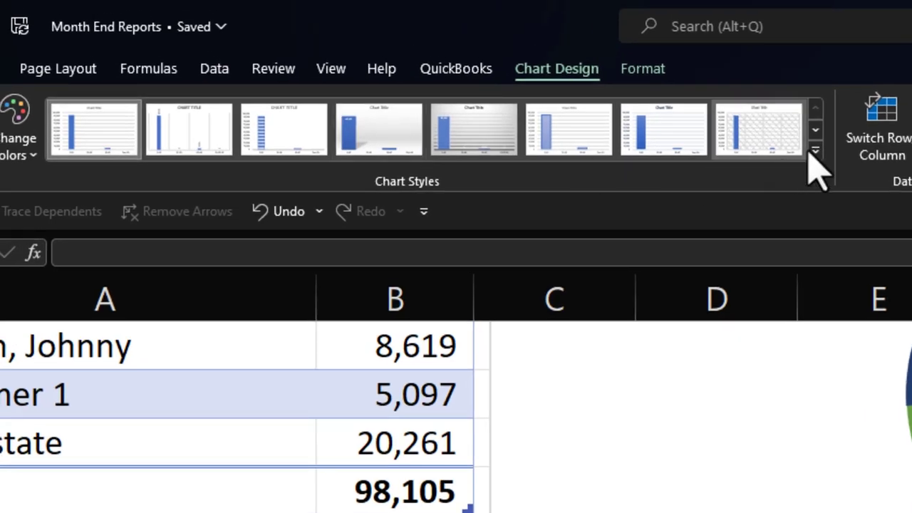
pyautogui.click(815, 151)
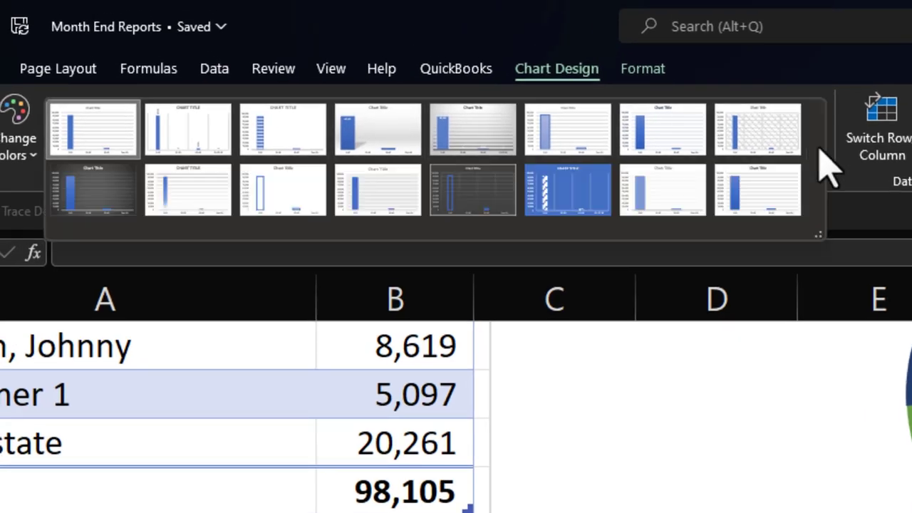
pyautogui.press('Escape')
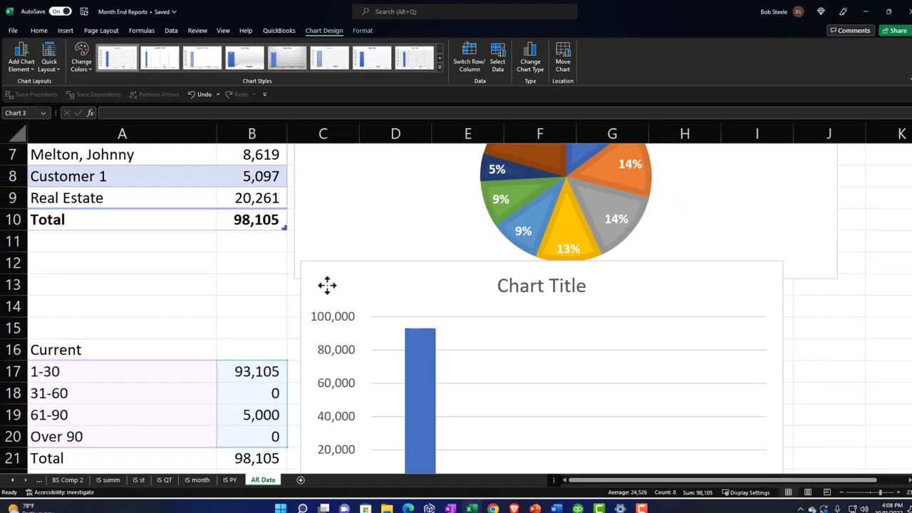
pyautogui.scroll(-2, 340, 270)
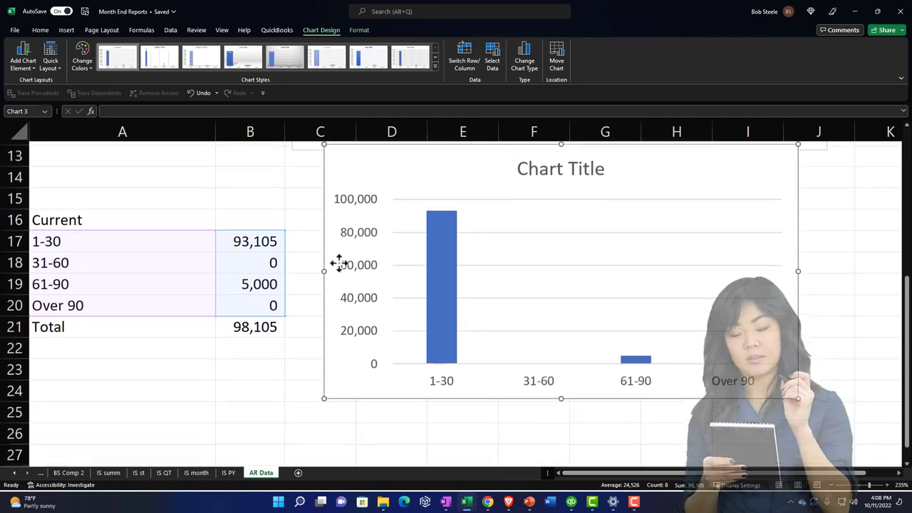
pyautogui.moveTo(342, 165); pyautogui.dragTo(314, 197)
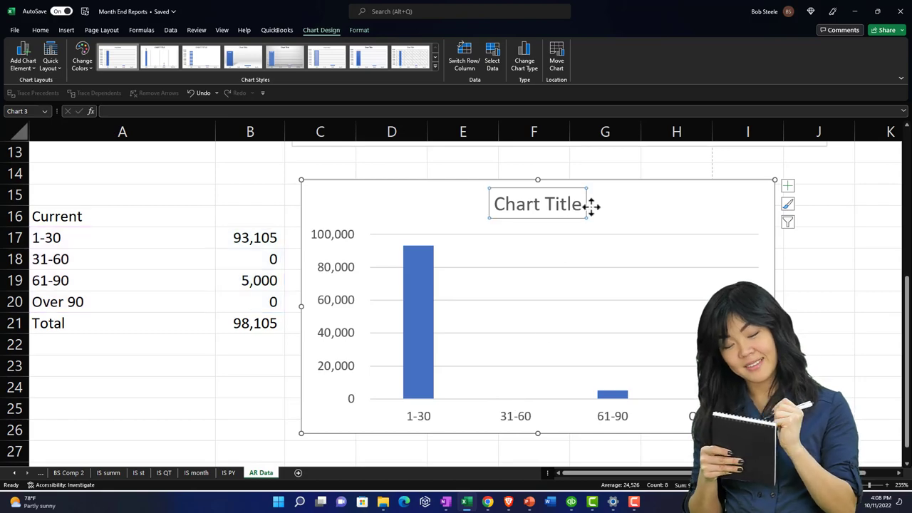
# Step: Delete the chart title and apply the orange colour palette to the bars
pyautogui.press('Delete')
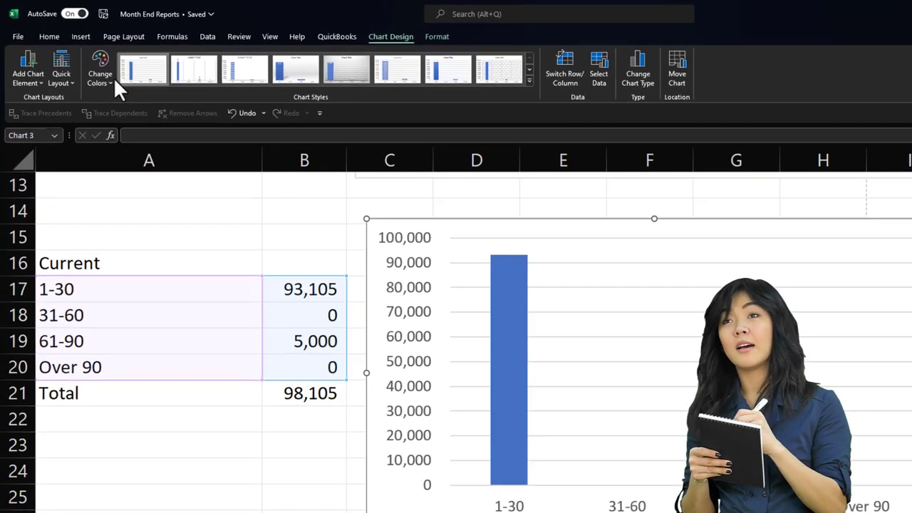
pyautogui.click(108, 77)
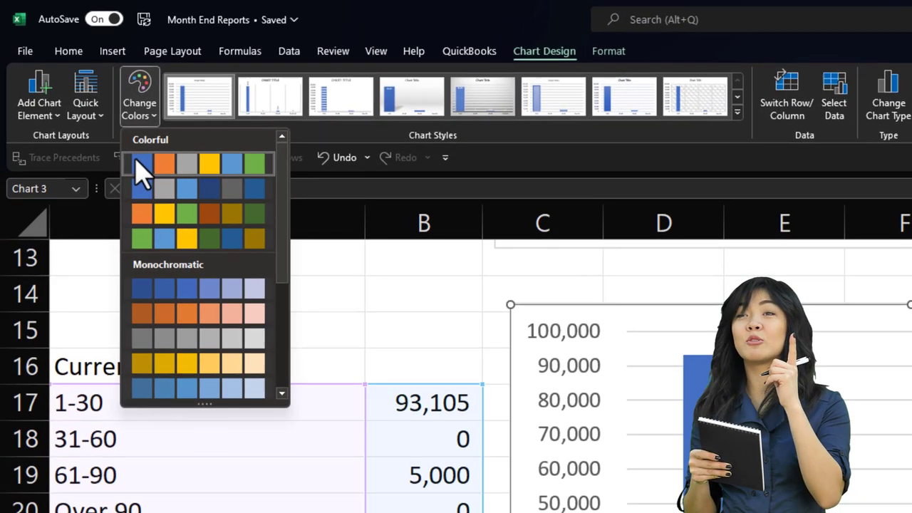
pyautogui.click(160, 222)
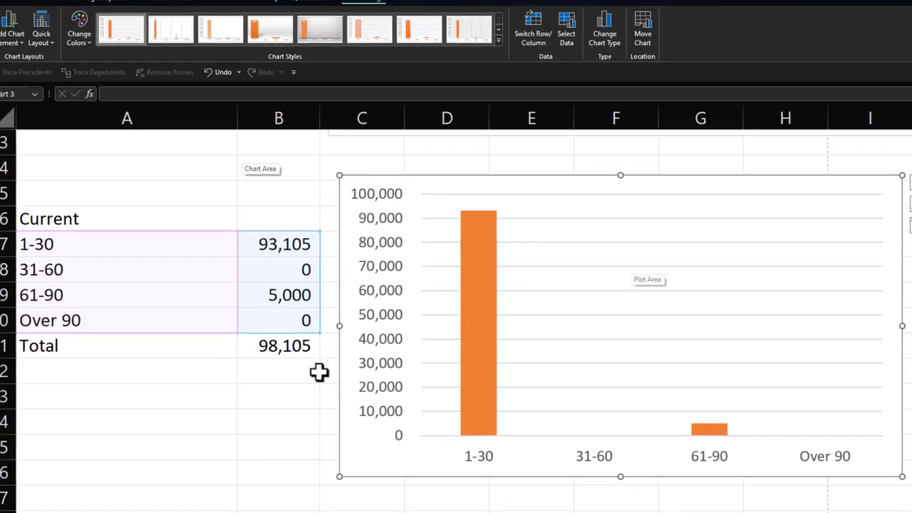
pyautogui.click(278, 394)
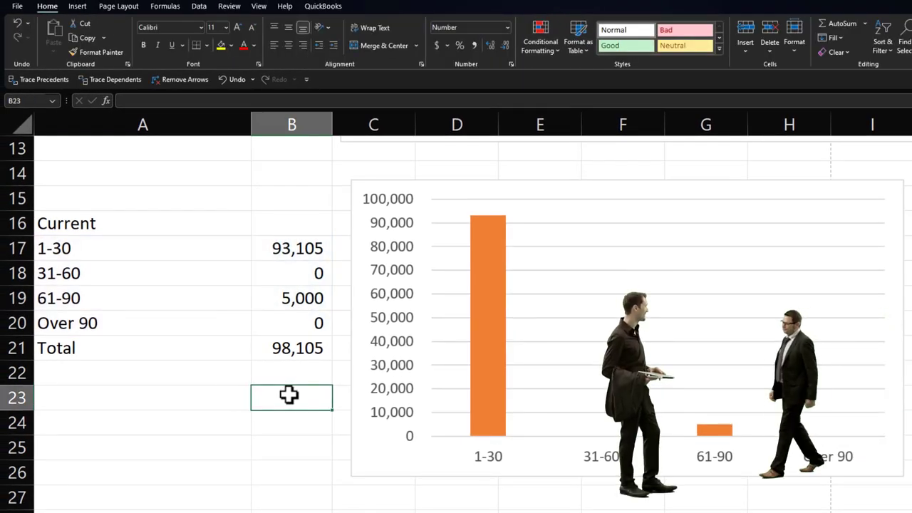
# Step: Paste the customer pie chart at the sheet's top-left and enlarge it
pyautogui.scroll(2, 289, 396)
pyautogui.scroll(2, 289, 393)
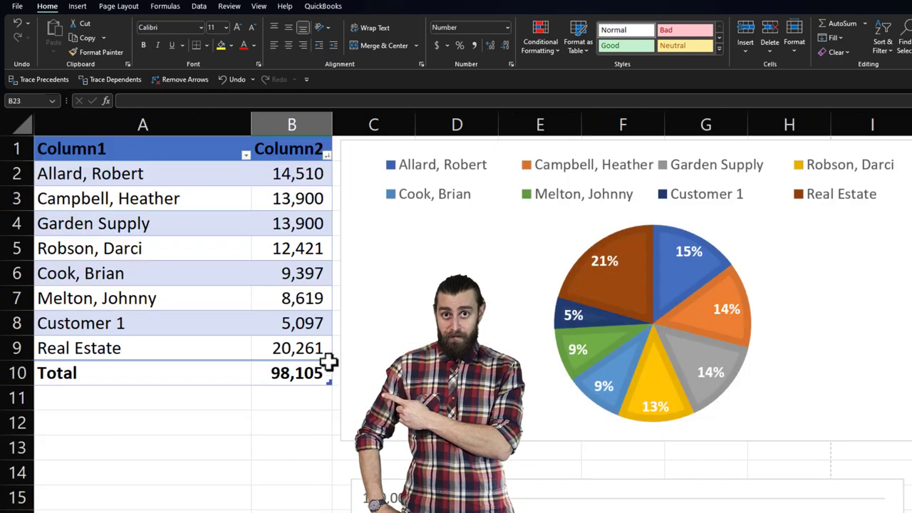
pyautogui.click(363, 257)
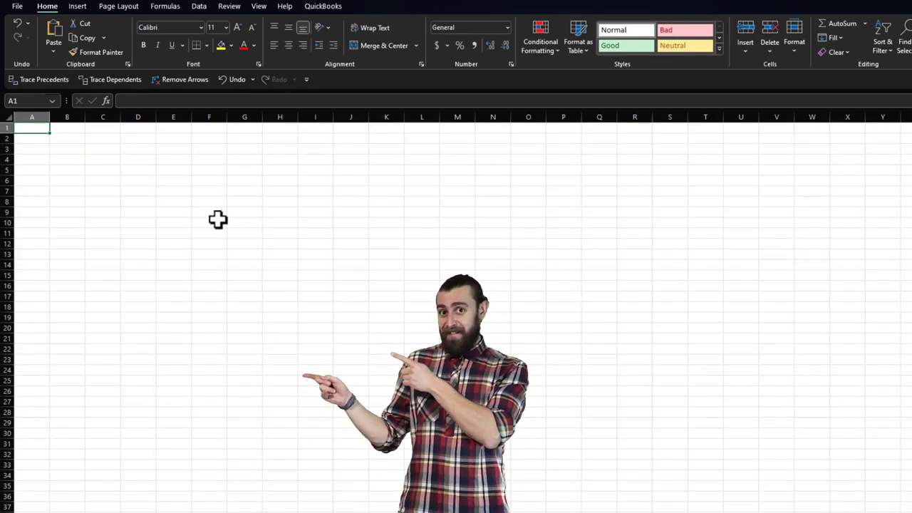
pyautogui.hotkey('ctrl', 'v')
pyautogui.moveTo(234, 291); pyautogui.dragTo(55, 204)
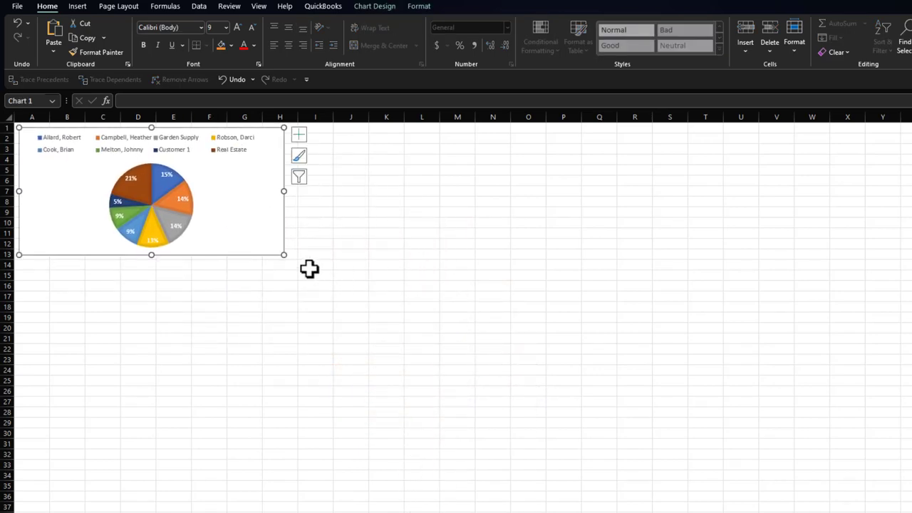
pyautogui.moveTo(286, 257); pyautogui.dragTo(299, 270)
pyautogui.moveTo(339, 305); pyautogui.dragTo(339, 305)
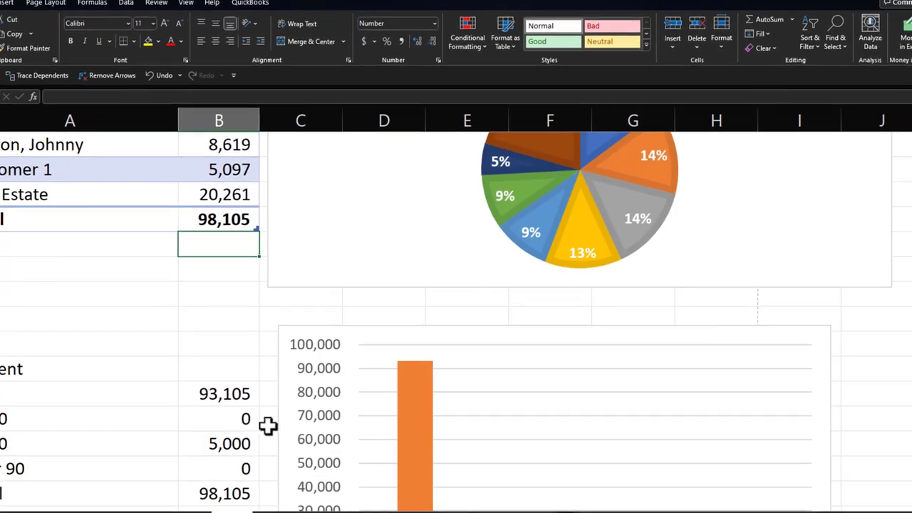
# Step: Paste the aging column chart below the pie chart and move it down the sheet
pyautogui.click(281, 367)
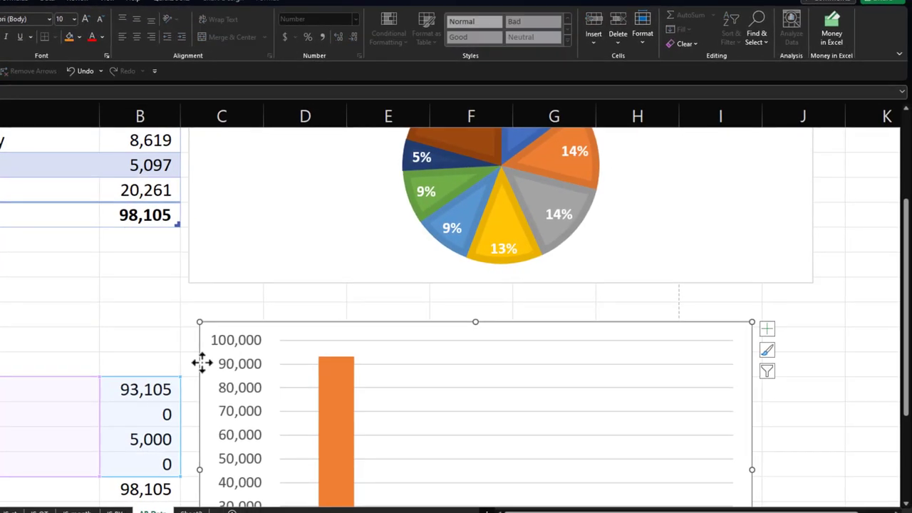
pyautogui.click(766, 329)
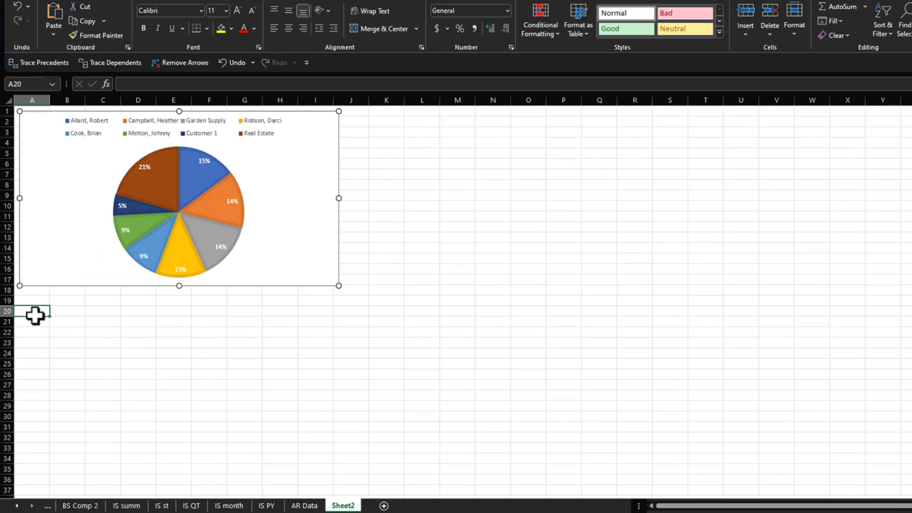
pyautogui.hotkey('ctrl', 'v')
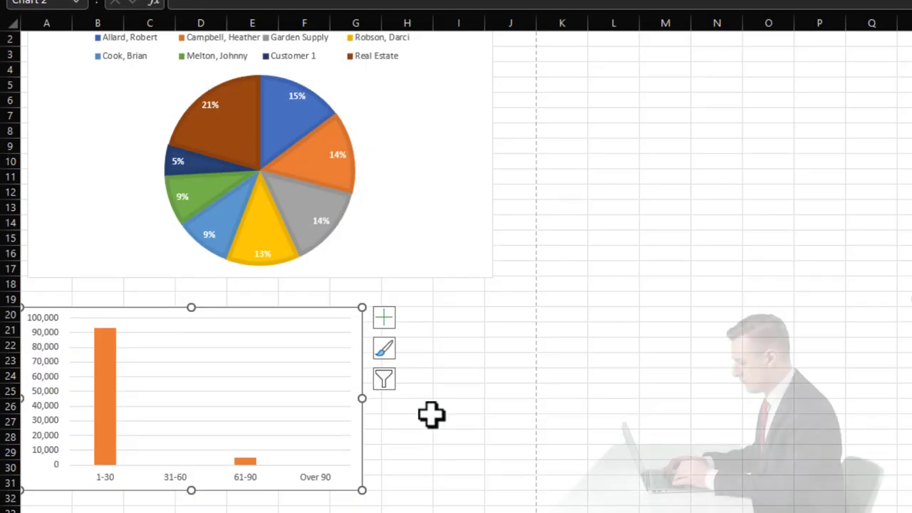
pyautogui.click(324, 417)
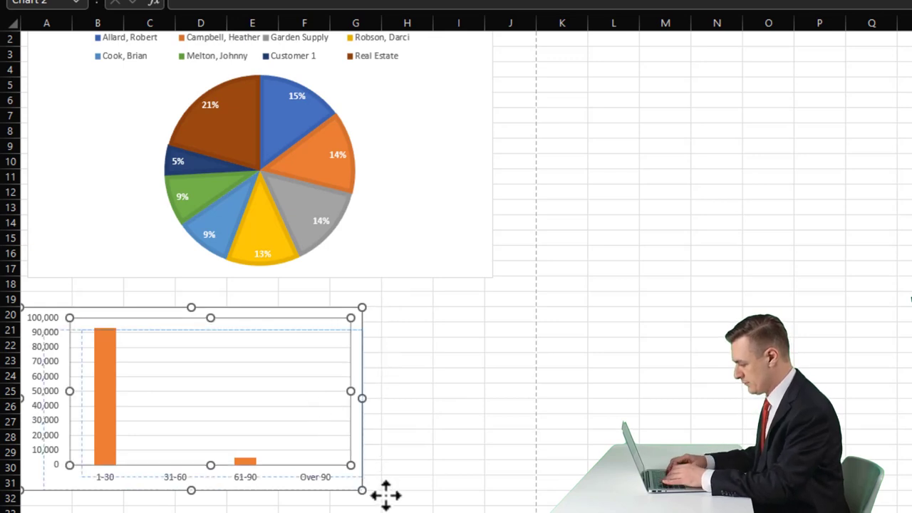
pyautogui.moveTo(385, 494); pyautogui.dragTo(385, 494)
pyautogui.hotkey('ctrl', 'z')
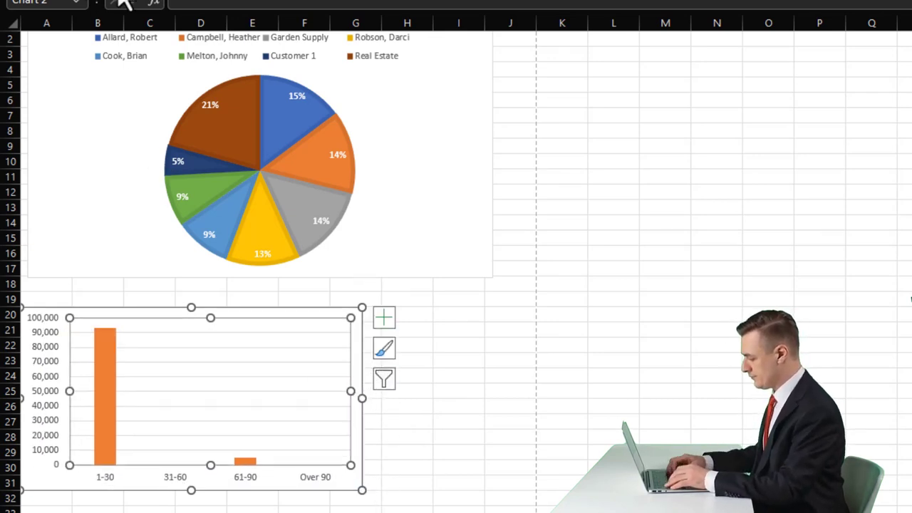
pyautogui.moveTo(332, 306); pyautogui.dragTo(339, 405)
# Step: Enlarge the pie chart further and fit the column chart beneath it, starting at row 23
pyautogui.click(485, 262)
pyautogui.moveTo(490, 280); pyautogui.dragTo(517, 332)
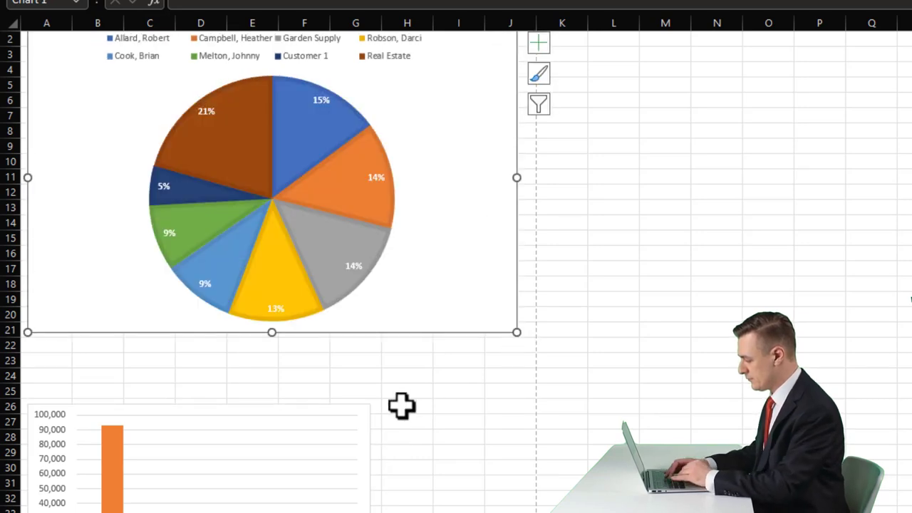
pyautogui.click(365, 446)
pyautogui.moveTo(370, 441); pyautogui.dragTo(373, 401)
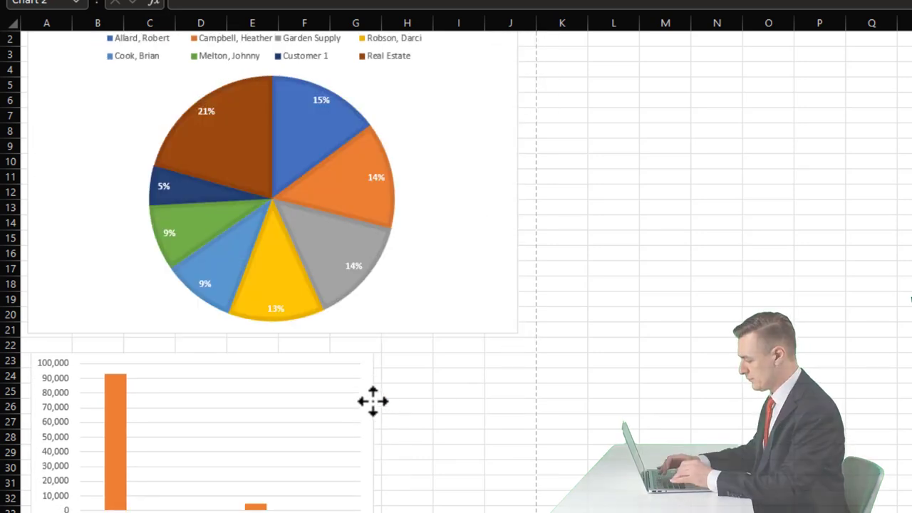
pyautogui.moveTo(372, 510); pyautogui.dragTo(417, 505)
pyautogui.scroll(-1, 394, 436)
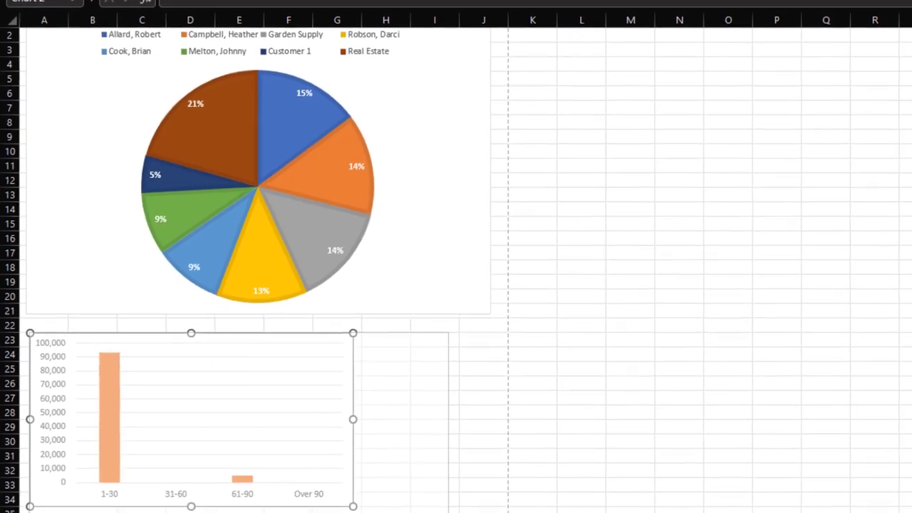
pyautogui.scroll(-1, 393, 436)
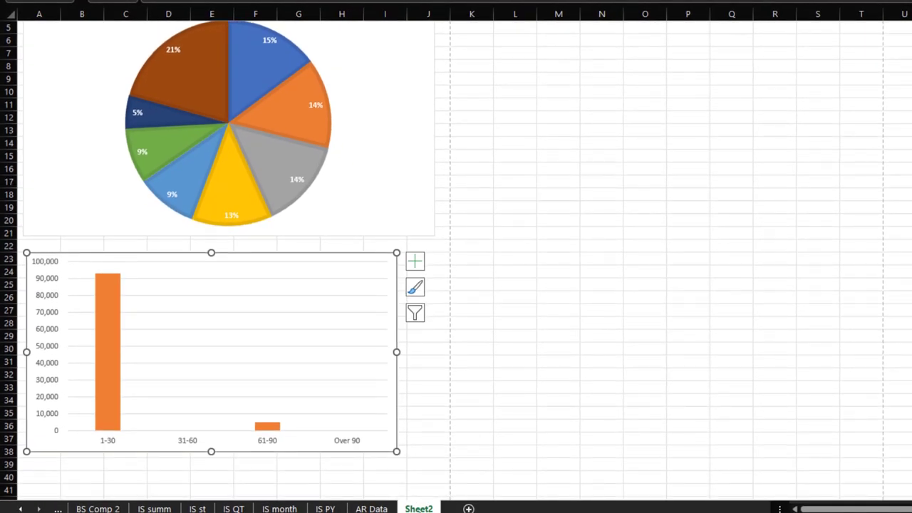
# Step: Hide the AR Data worksheet from its tab's right-click menu
pyautogui.click(623, 413)
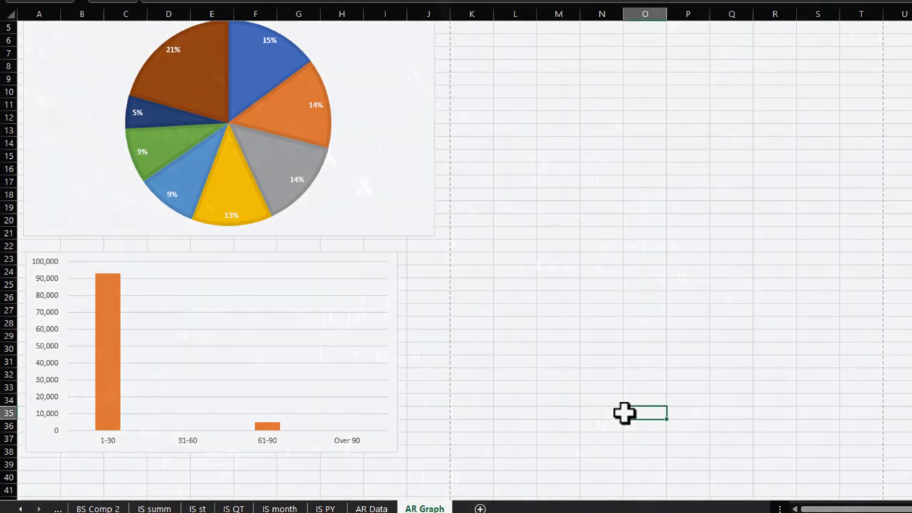
pyautogui.scroll(2, 348, 185)
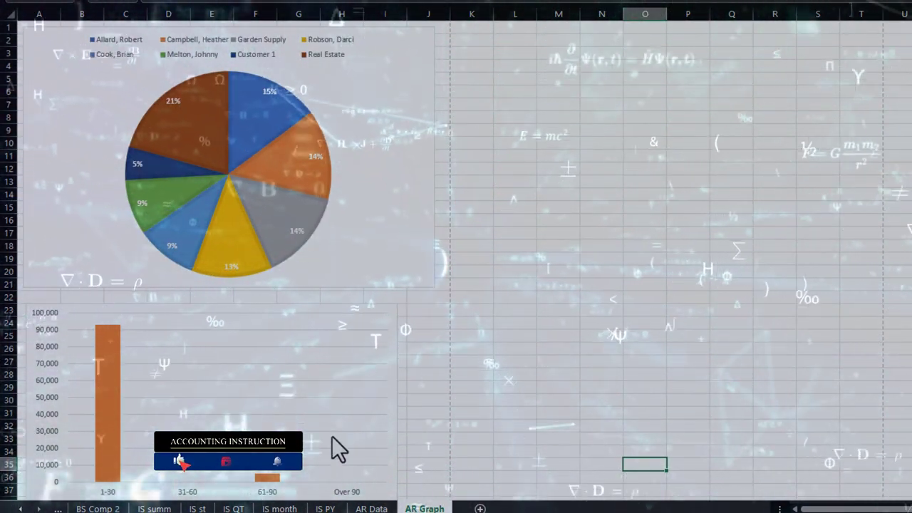
pyautogui.click(369, 508)
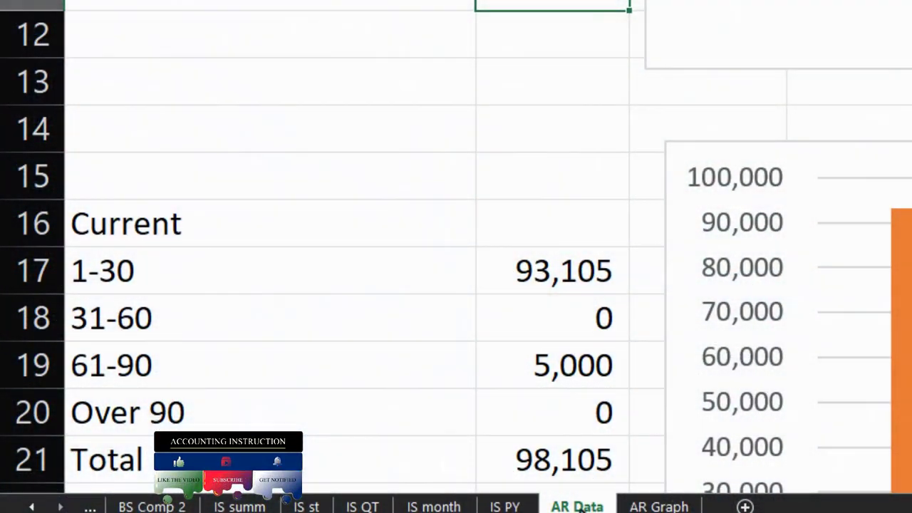
pyautogui.rightClick(583, 499)
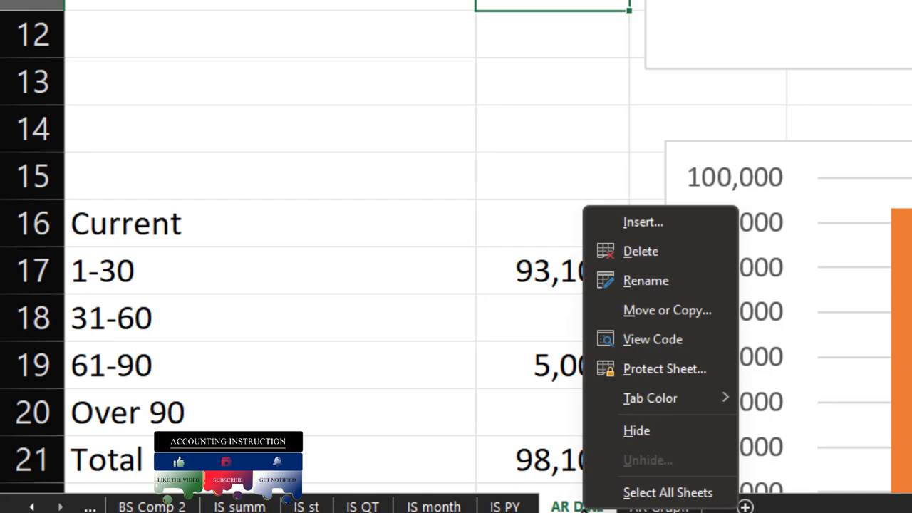
pyautogui.click(618, 432)
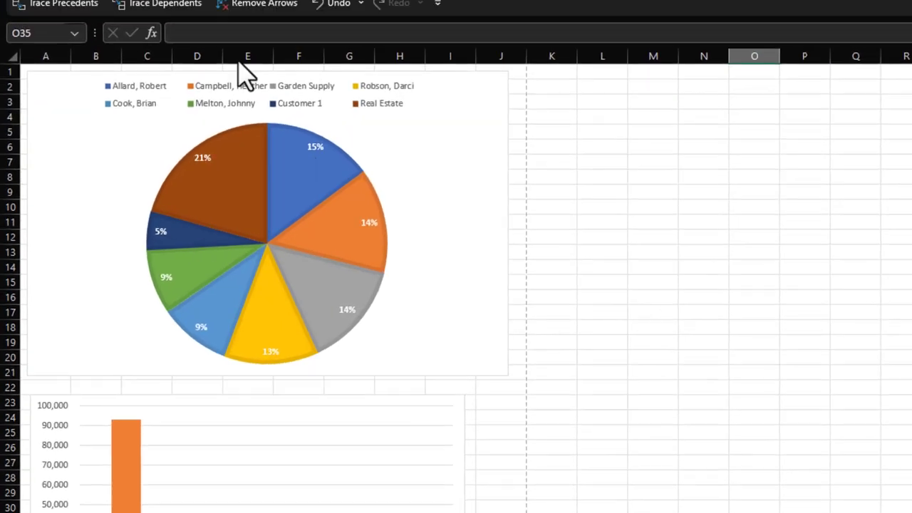
# Step: In File > Print, change Print Active Sheets to Print Entire Workbook
pyautogui.click(39, 19)
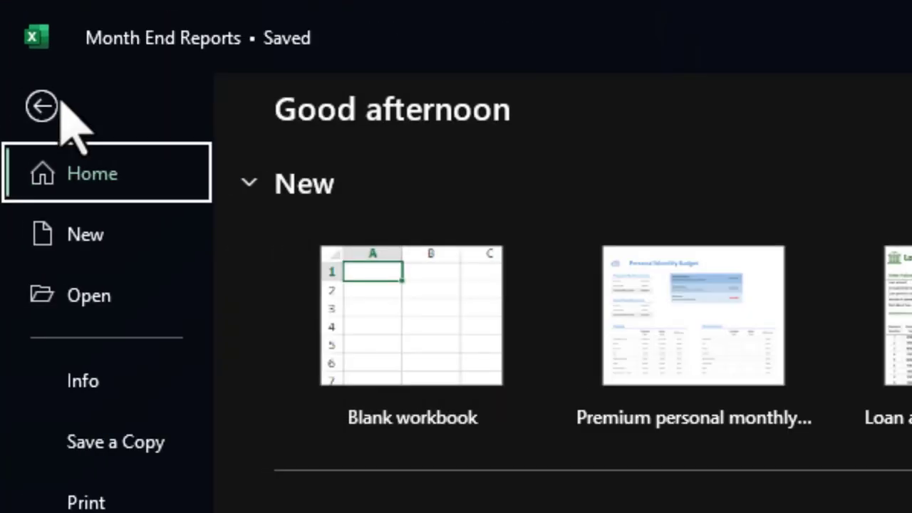
pyautogui.click(82, 501)
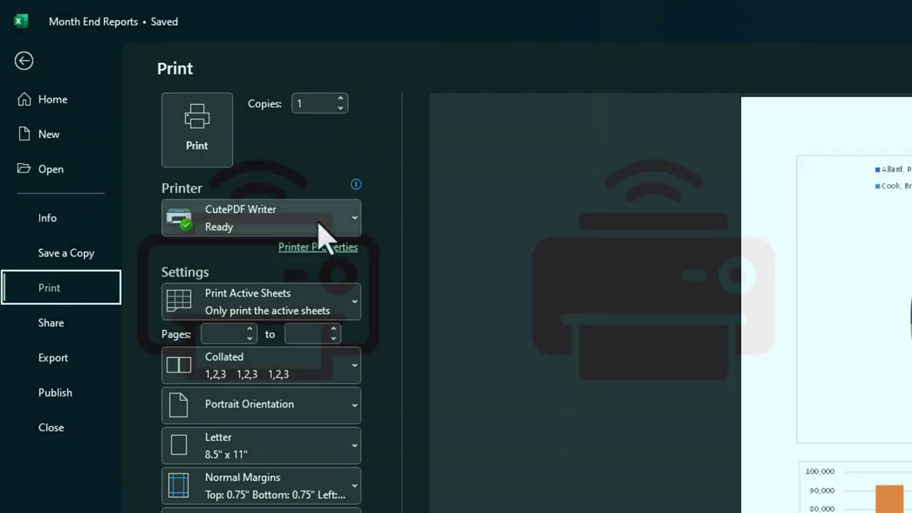
pyautogui.moveTo(319, 223)
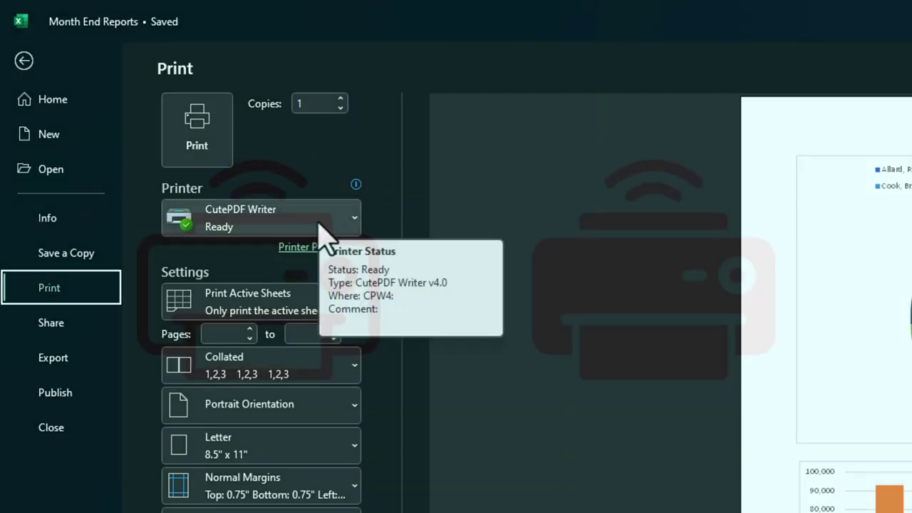
pyautogui.click(316, 303)
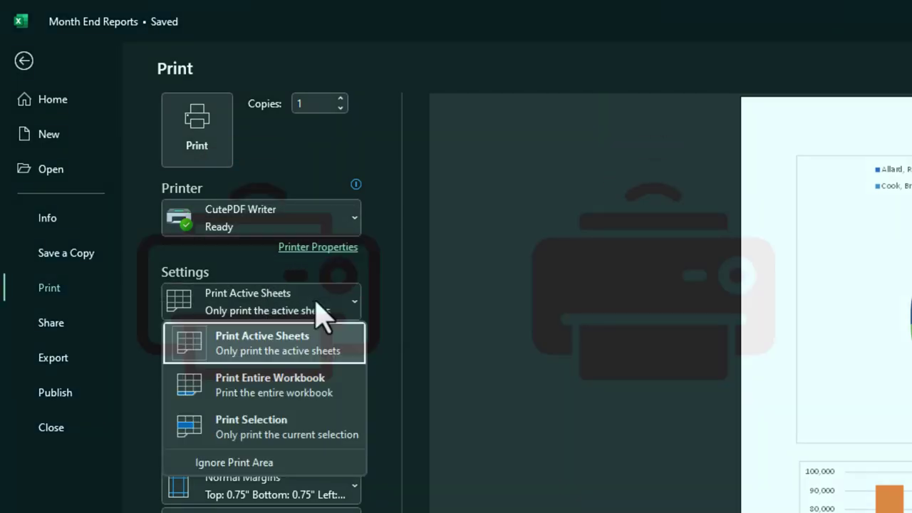
pyautogui.click(305, 383)
# Step: Scroll the print preview to the chart page, then go back to the worksheet
pyautogui.scroll(-10, 812, 428)
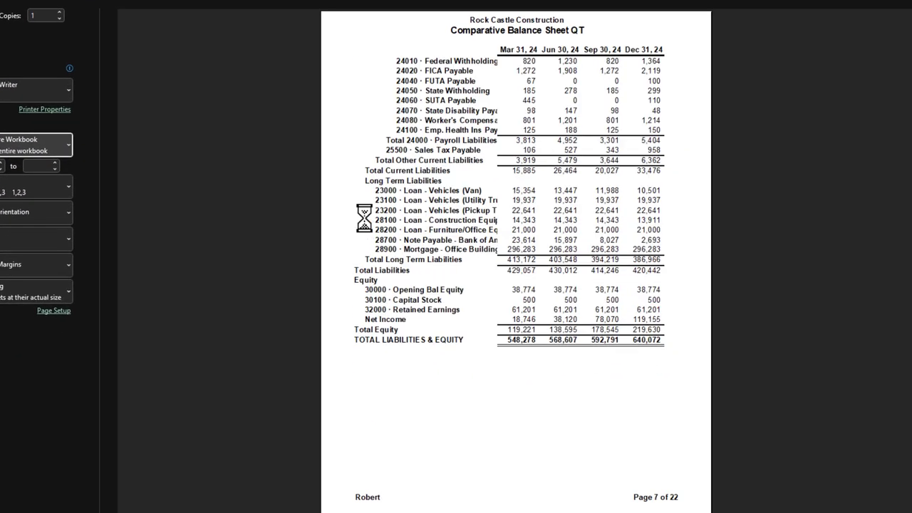
pyautogui.scroll(-5, 364, 218)
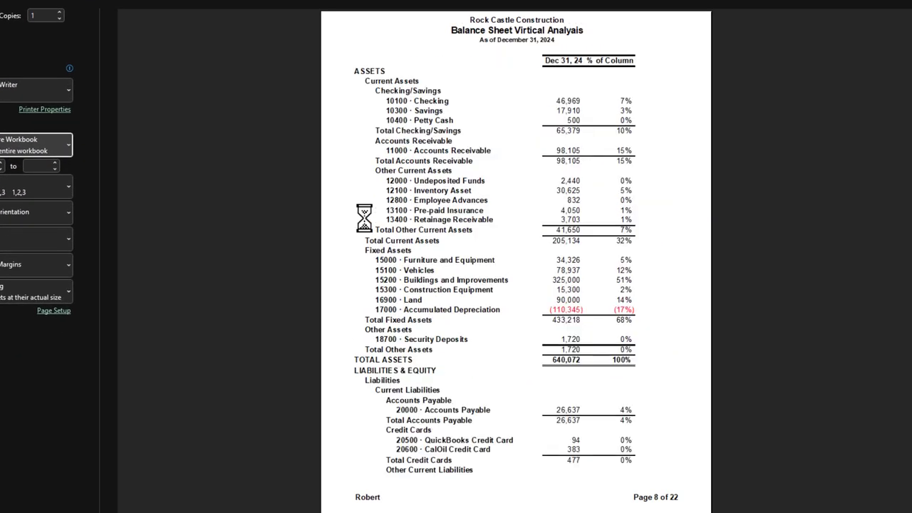
pyautogui.scroll(-5, 390, 284)
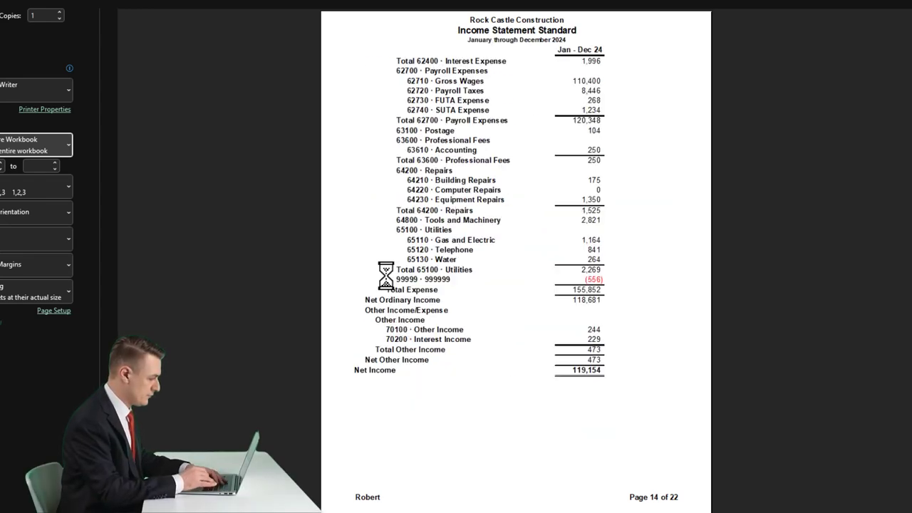
pyautogui.scroll(-5, 385, 276)
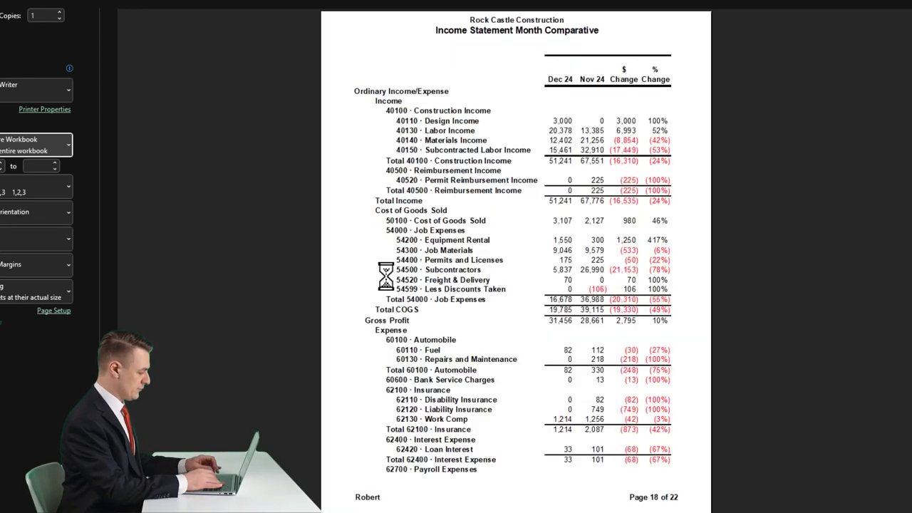
pyautogui.scroll(-1, 385, 276)
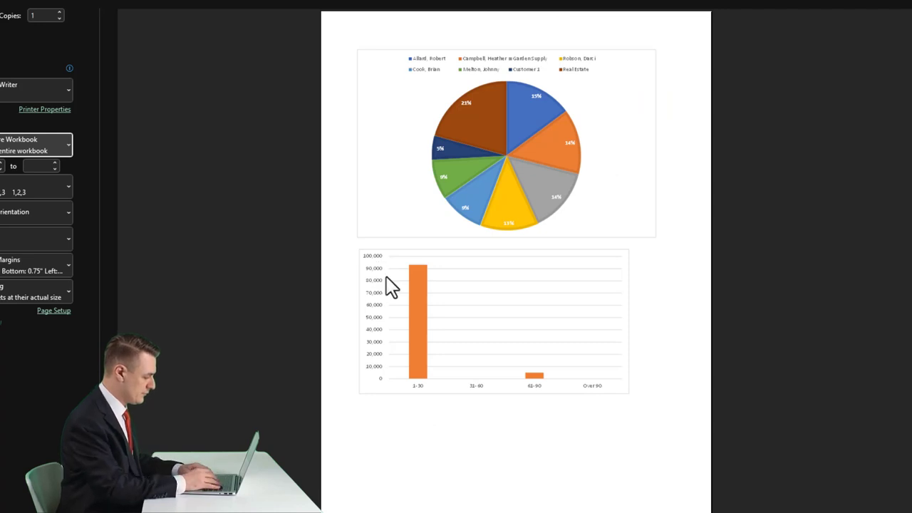
pyautogui.scroll(1, 386, 276)
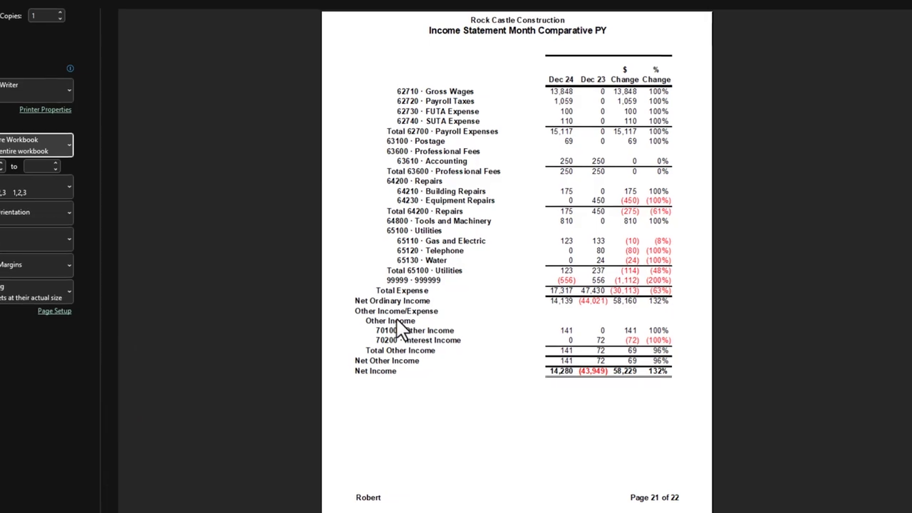
pyautogui.scroll(-1, 456, 349)
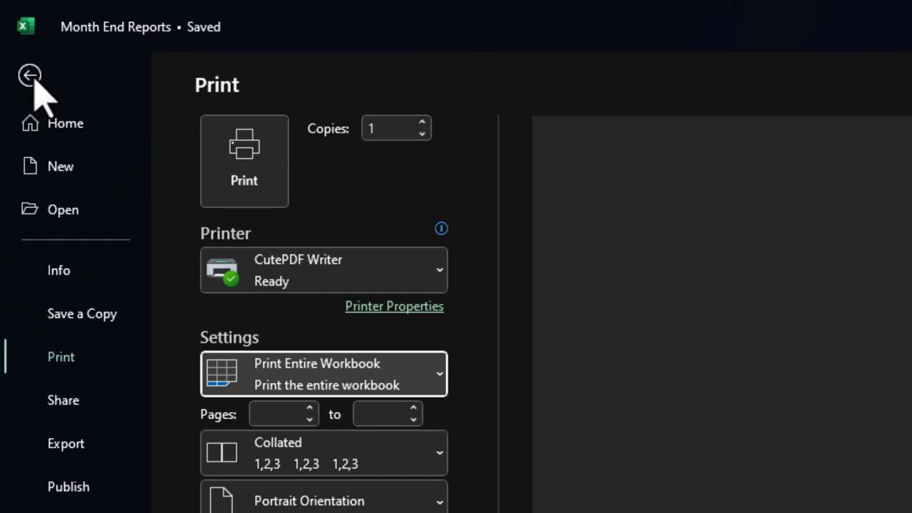
pyautogui.click(30, 75)
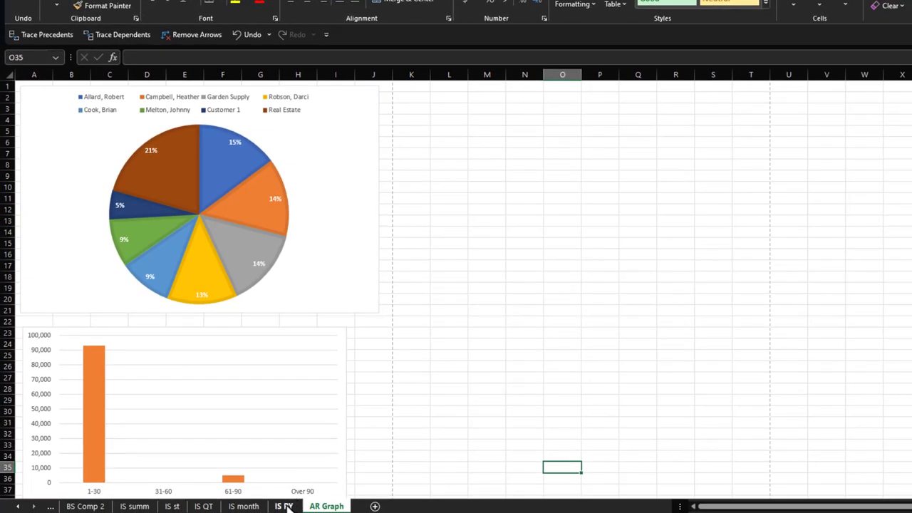
# Step: Unhide the AR Data sheet via Unhide... on a sheet tab and select its 31-60 amount
pyautogui.click(283, 506)
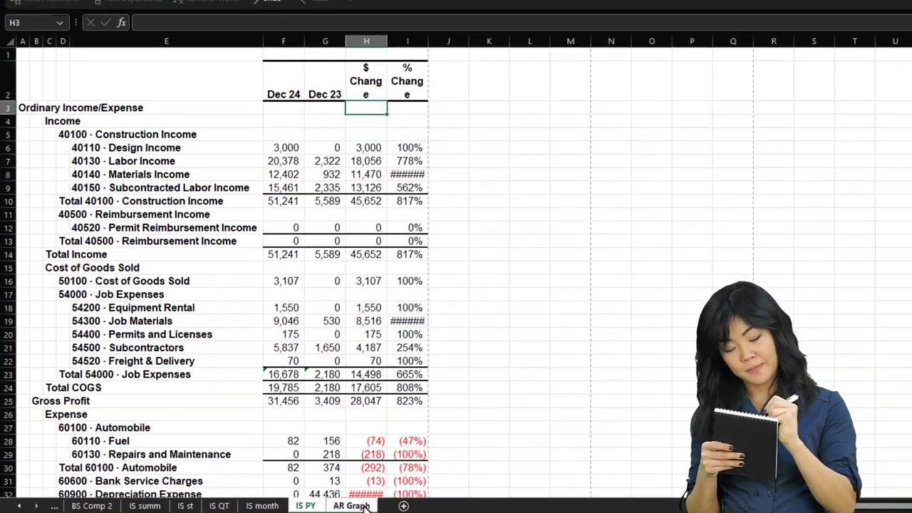
pyautogui.rightClick(339, 506)
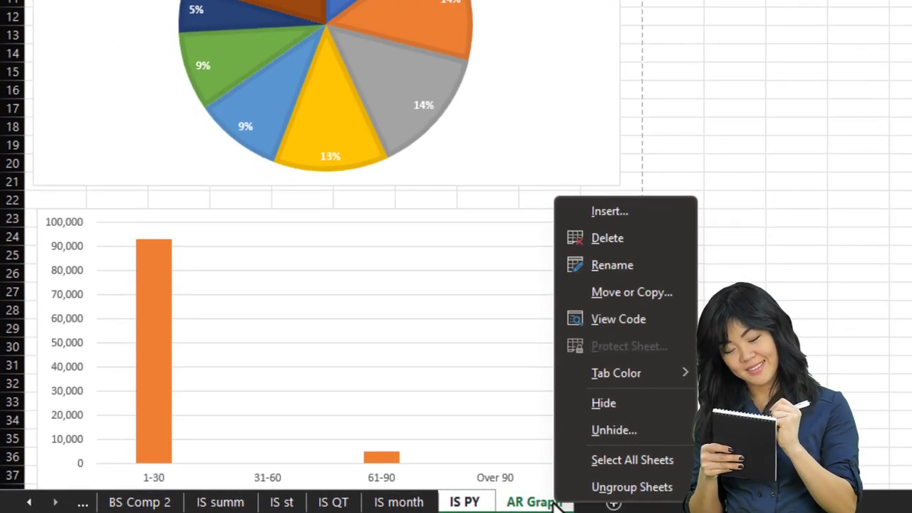
pyautogui.click(583, 431)
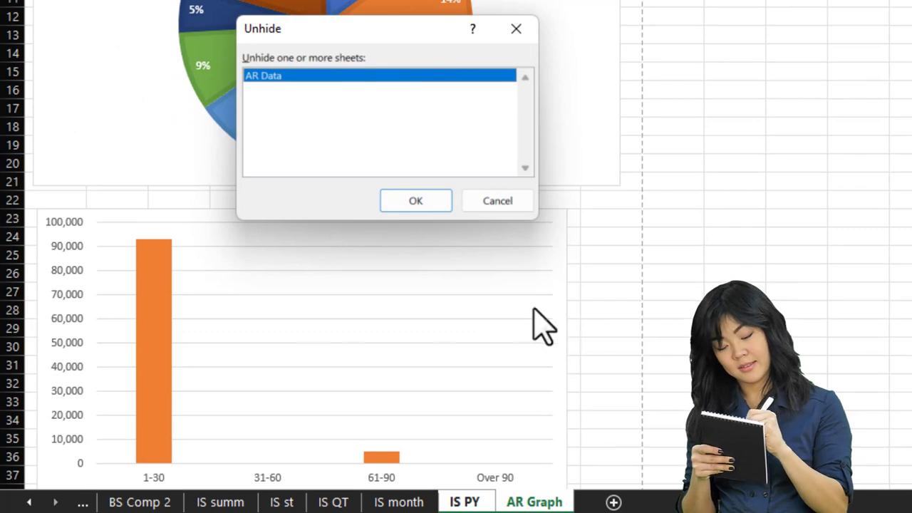
pyautogui.click(418, 201)
pyautogui.click(618, 296)
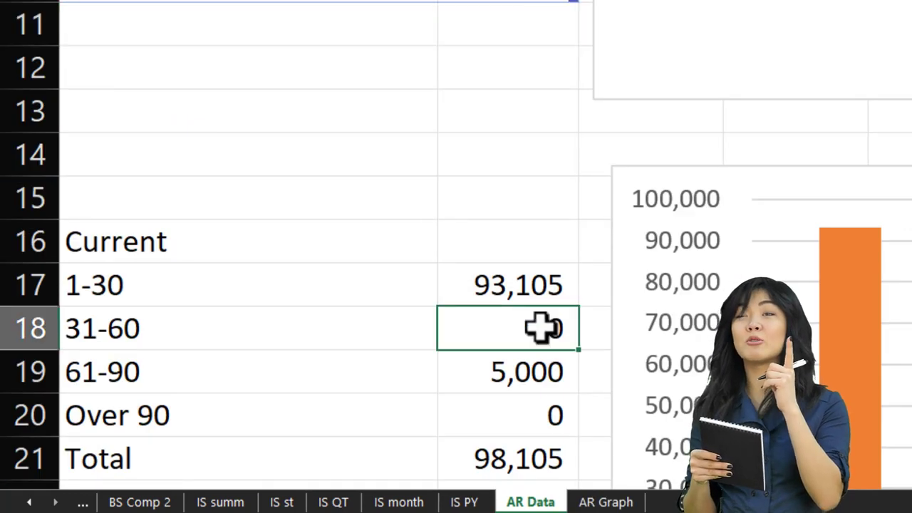